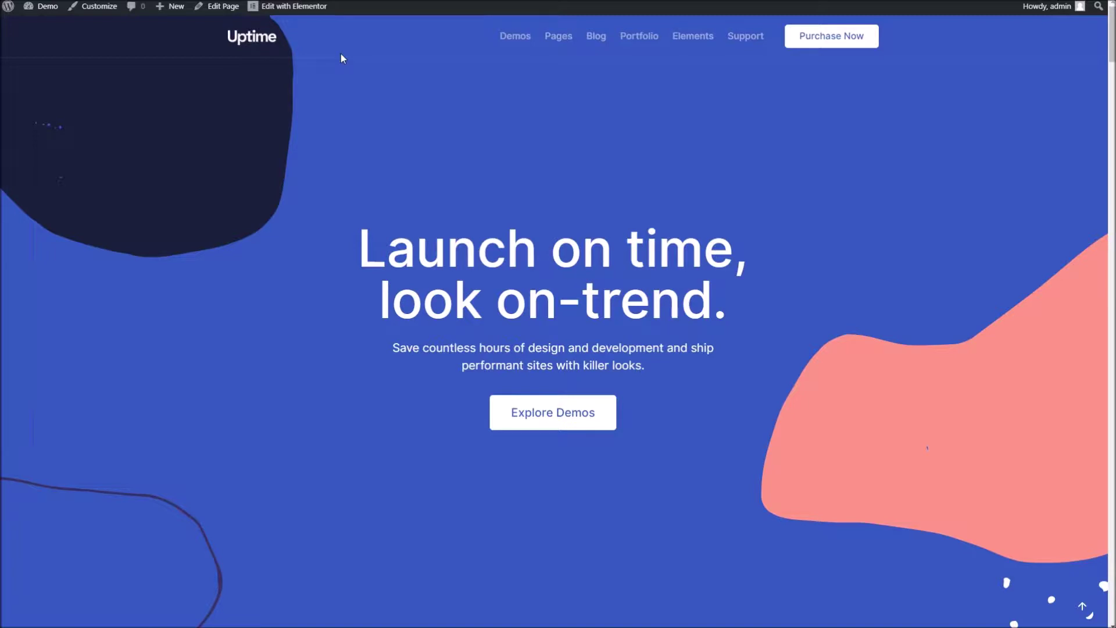
Open the two-column portfolio grid layout and look through its project thumbnails
mouse_move(640, 47)
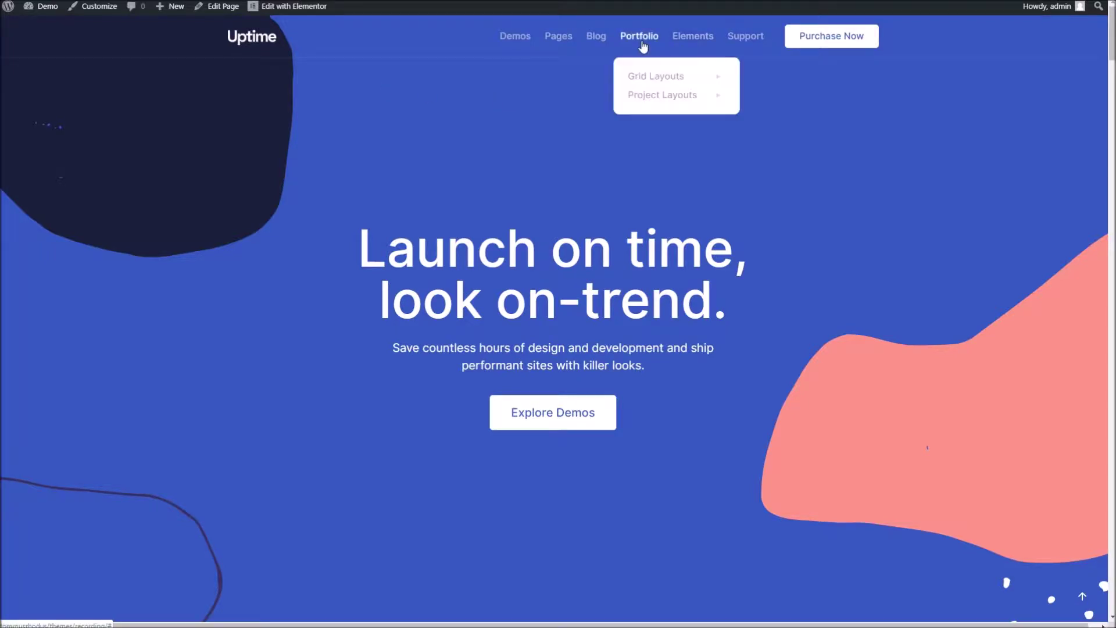
mouse_move(645, 76)
click(758, 86)
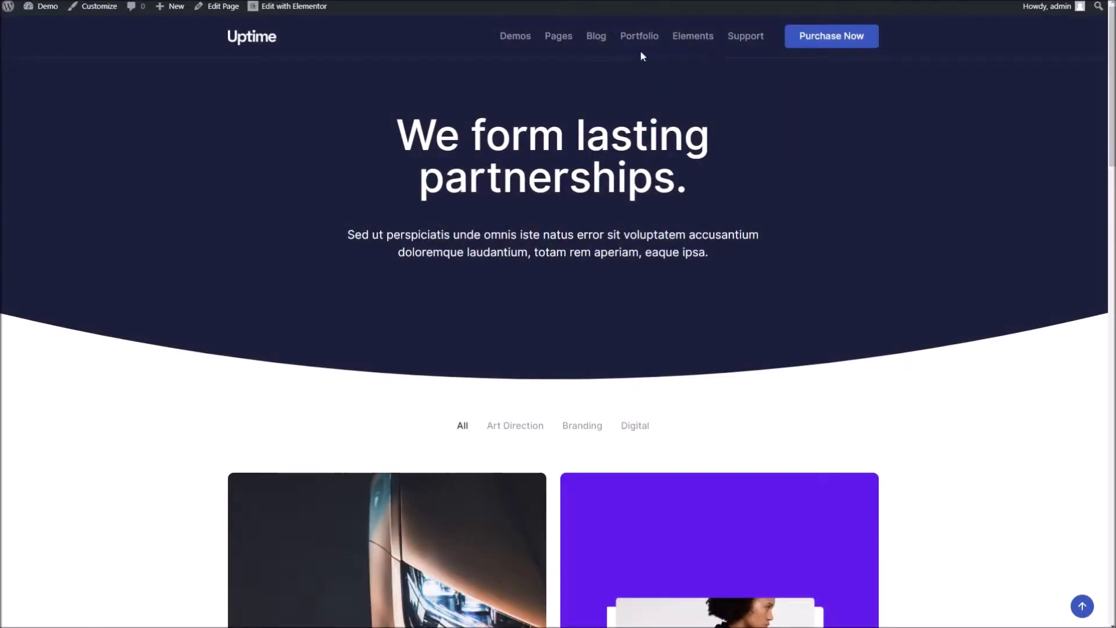
scroll(284, 259, down, 5)
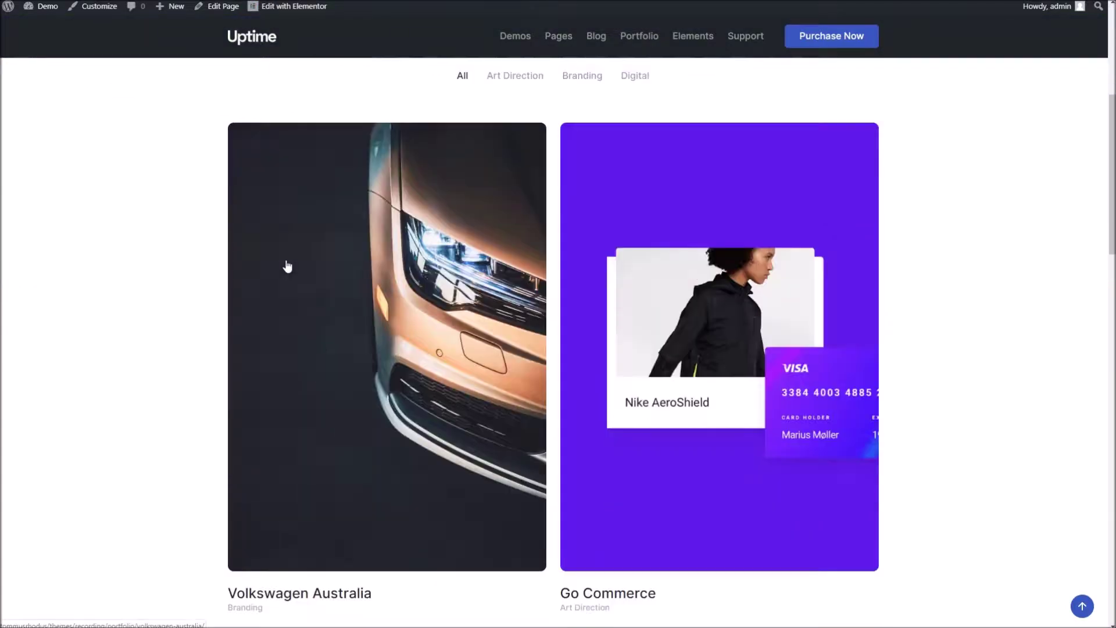
scroll(506, 236, up, 2)
scroll(613, 292, down, 14)
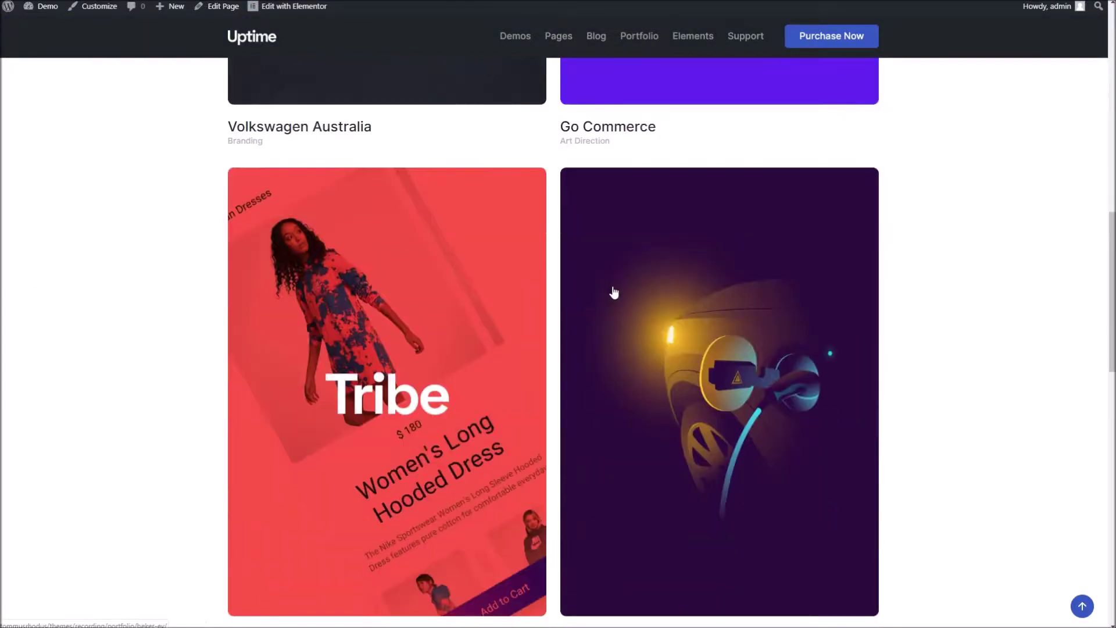
scroll(612, 291, down, 5)
scroll(511, 348, up, 15)
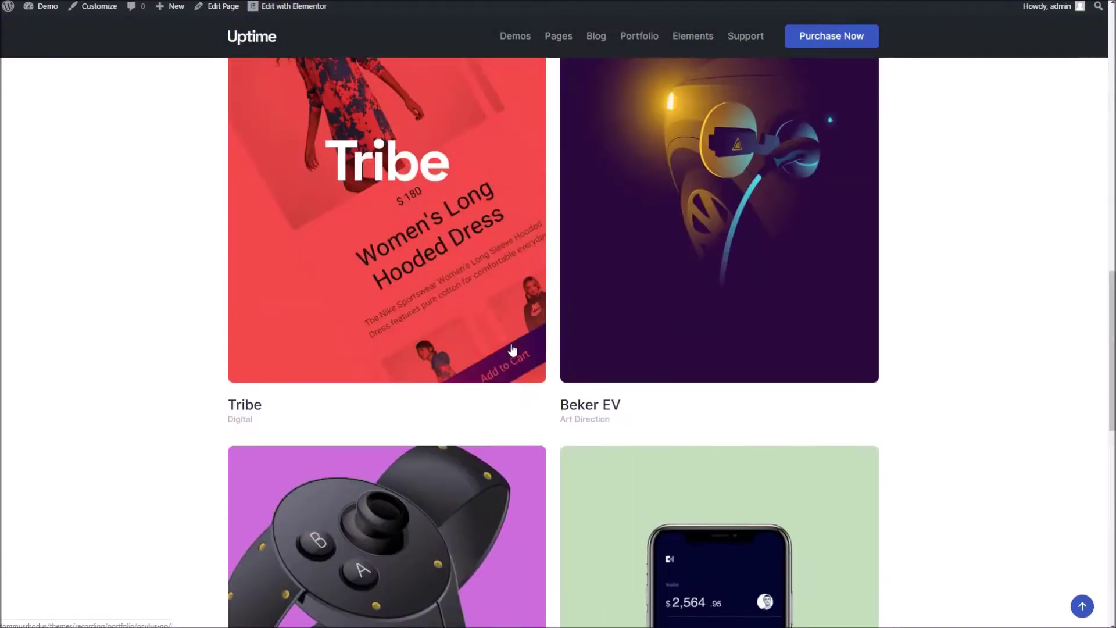
scroll(512, 349, up, 3)
right_click(434, 278)
key(Escape)
right_click(673, 252)
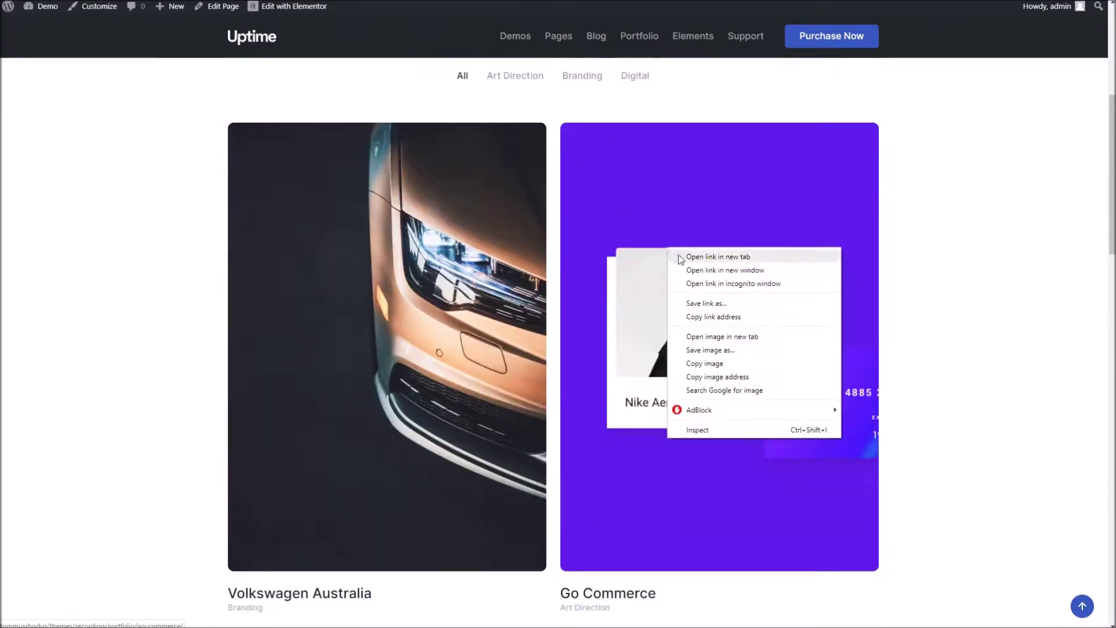
key(Escape)
scroll(489, 298, down, 4)
scroll(561, 195, up, 3)
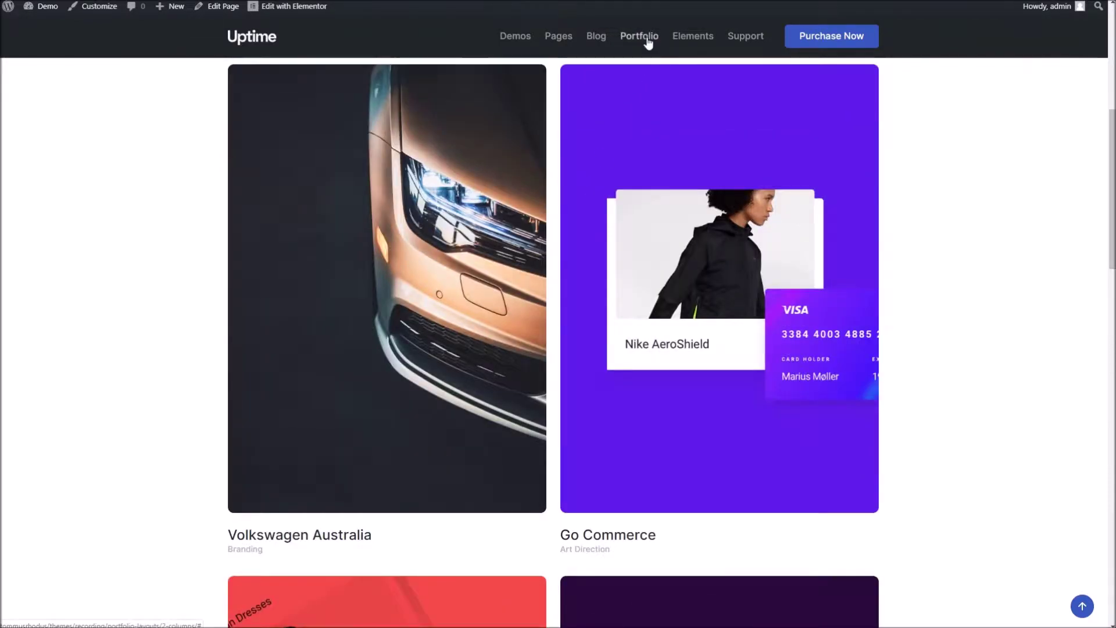
Open the Case Study, Sidebar, Slider and Parallax project layouts, each in its own new browser tab
mouse_move(639, 36)
mouse_move(670, 95)
right_click(766, 103)
key(Escape)
right_click(762, 118)
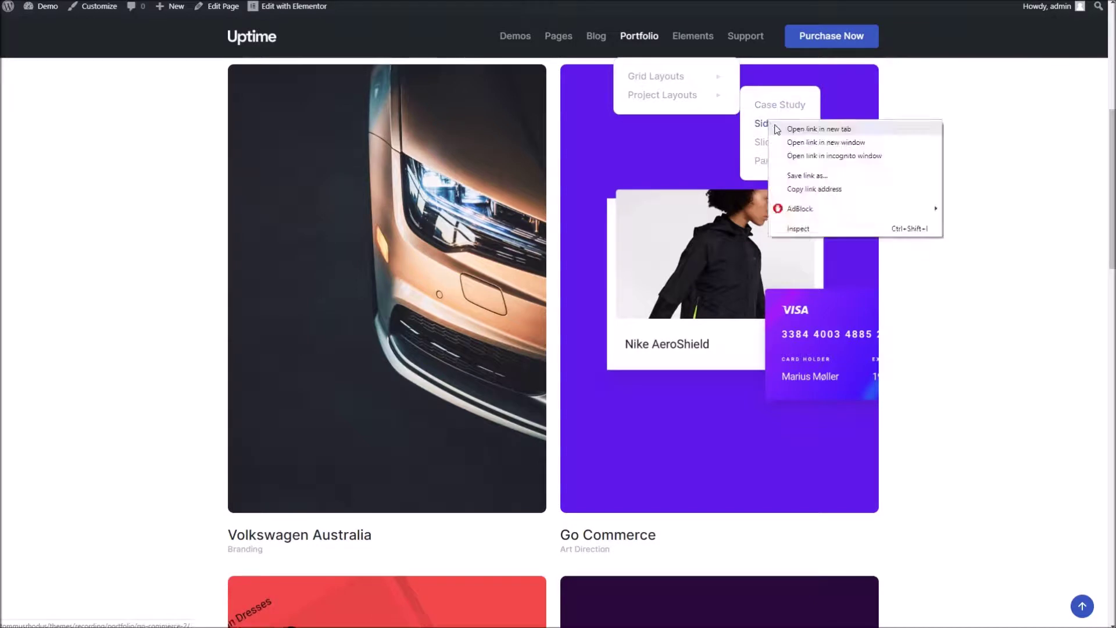
key(Escape)
right_click(767, 144)
click(772, 148)
right_click(771, 163)
click(777, 167)
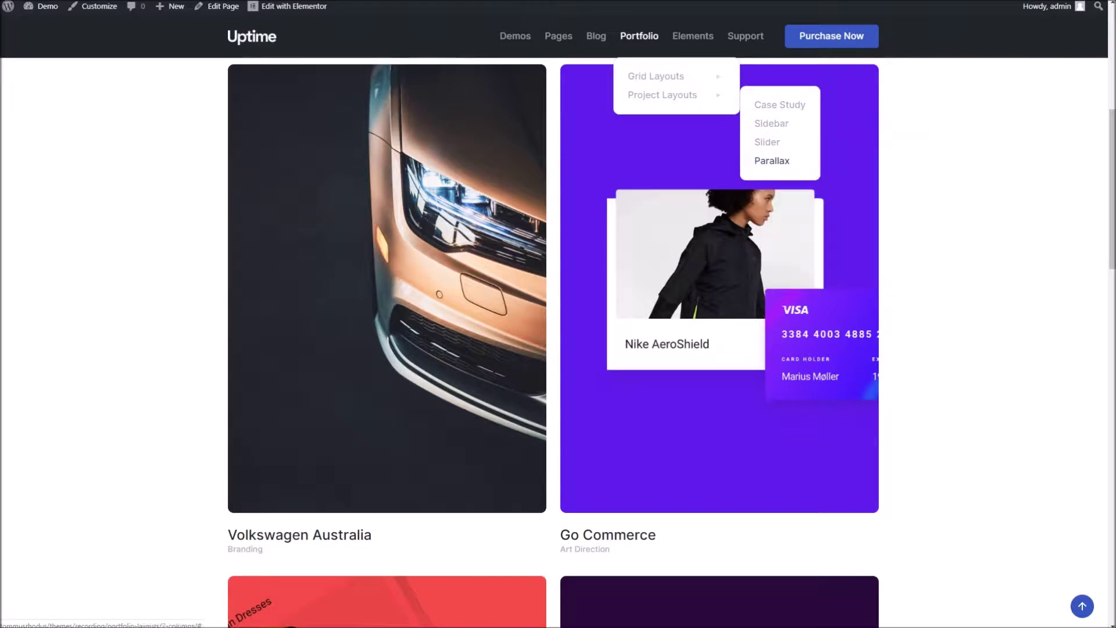
Examine the Case Study project layout, from its header image through the body text and embedded images
key(ctrl+Tab)
scroll(580, 277, down, 6)
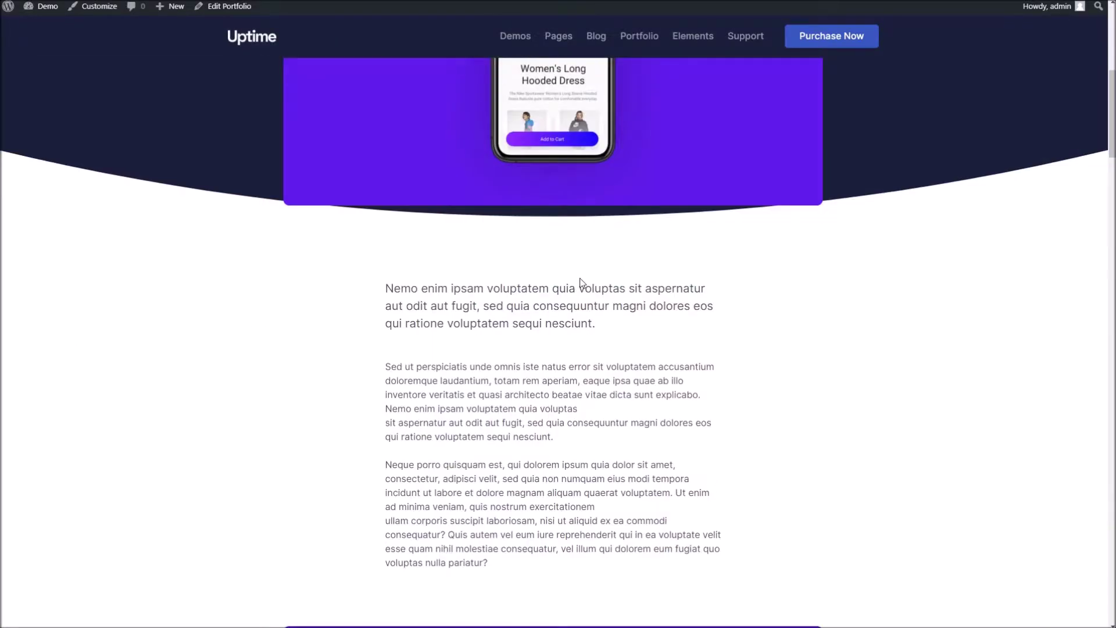
scroll(580, 278, up, 6)
scroll(580, 252, down, 4)
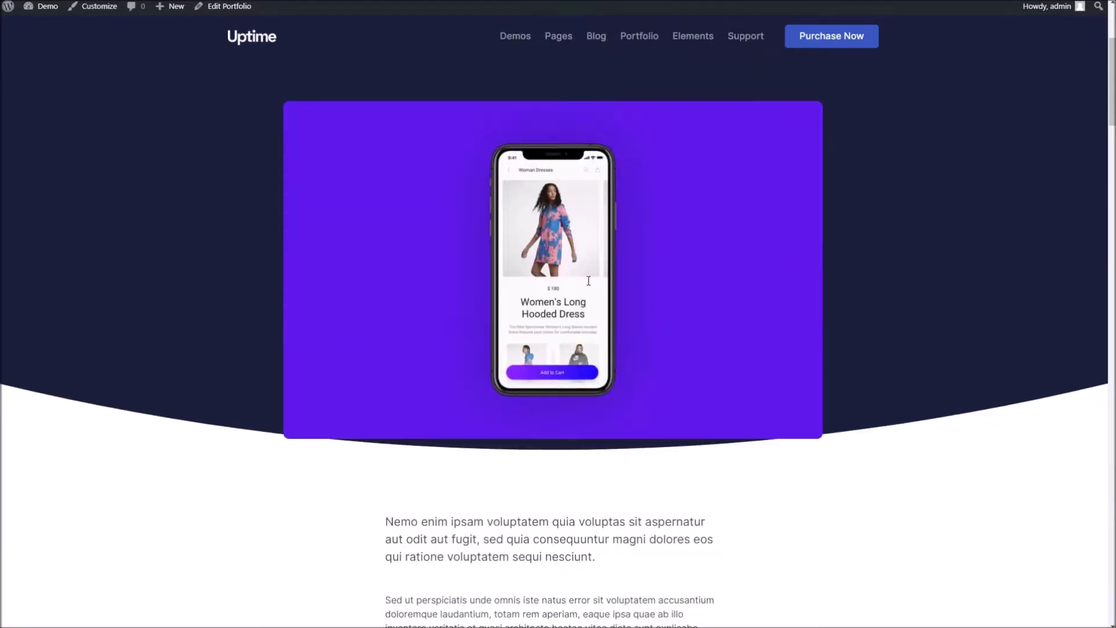
scroll(511, 294, down, 20)
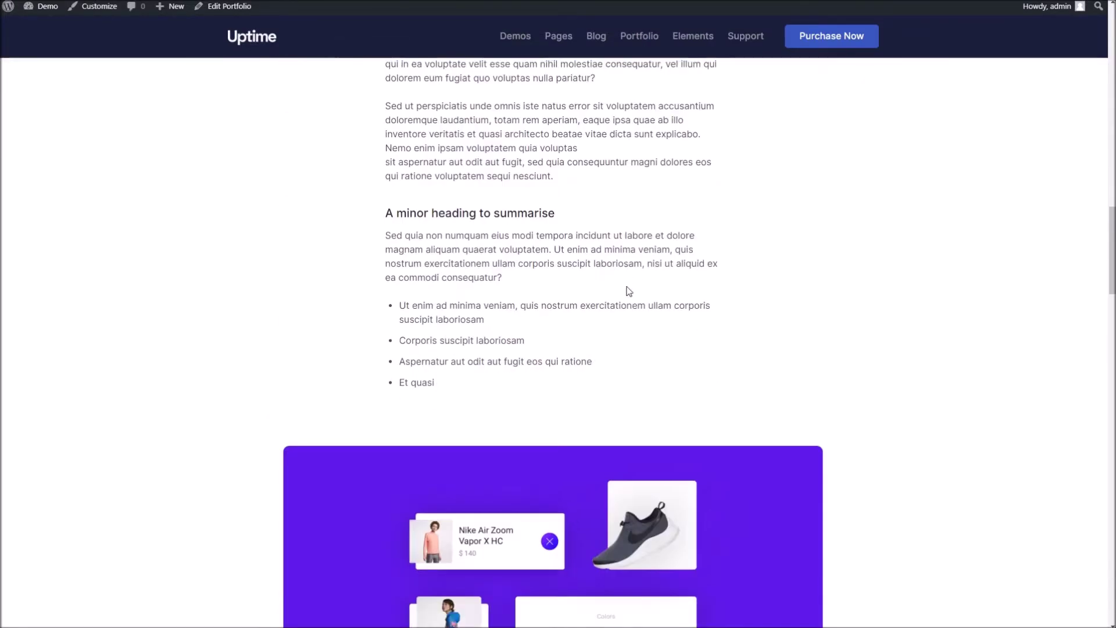
scroll(604, 277, down, 7)
scroll(598, 279, up, 20)
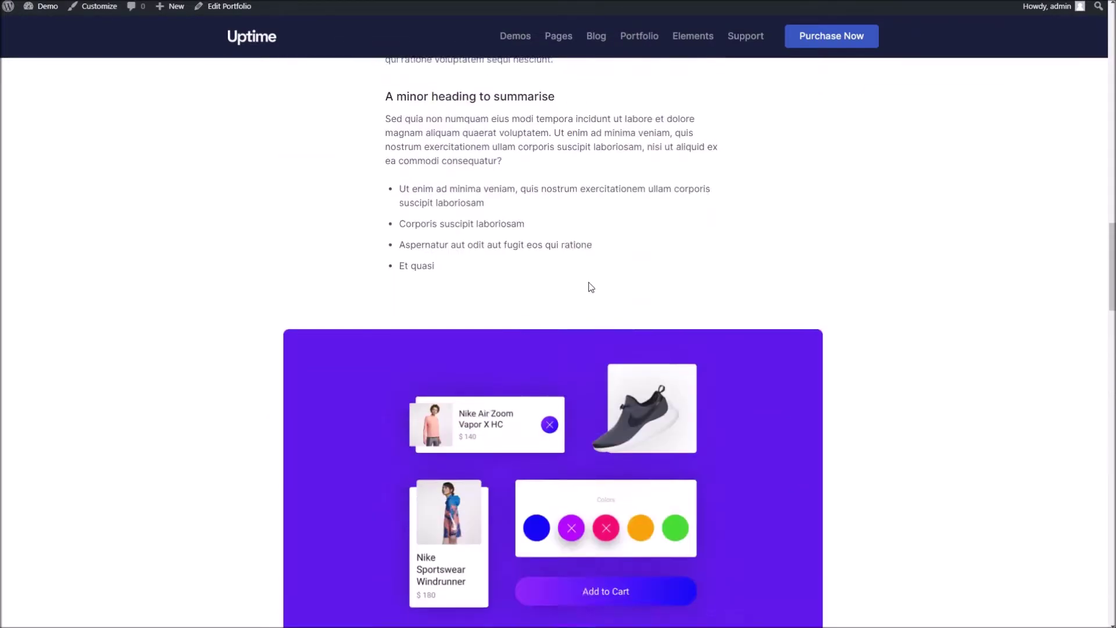
scroll(590, 286, up, 14)
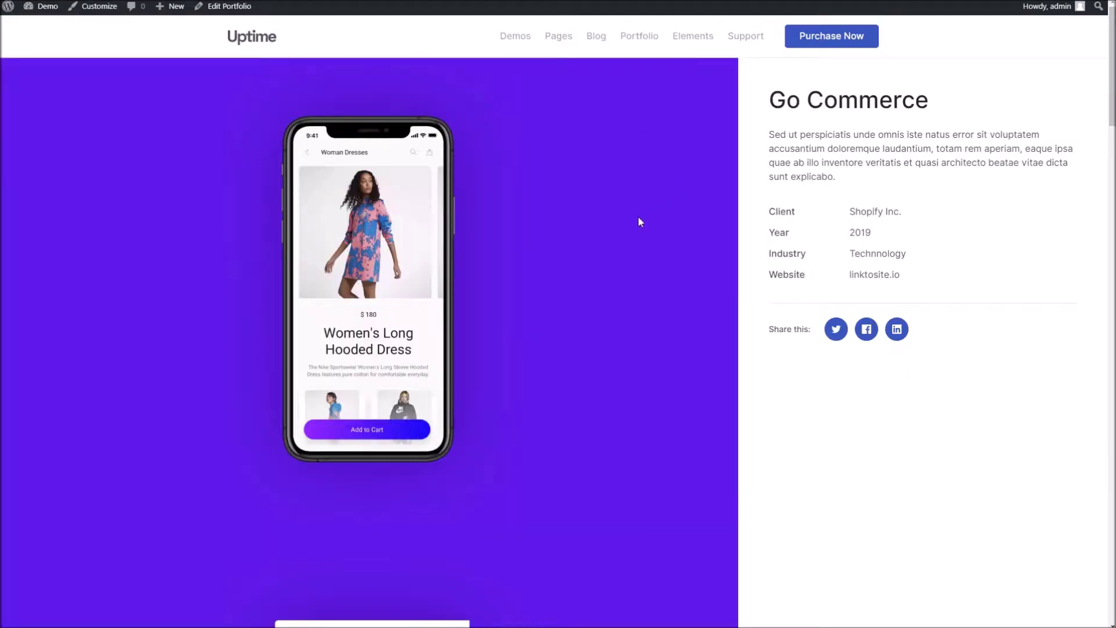
Examine the Sidebar project layout, including the project details beside the column of gallery images
drag(799, 103, 822, 149)
click(864, 207)
scroll(620, 299, down, 15)
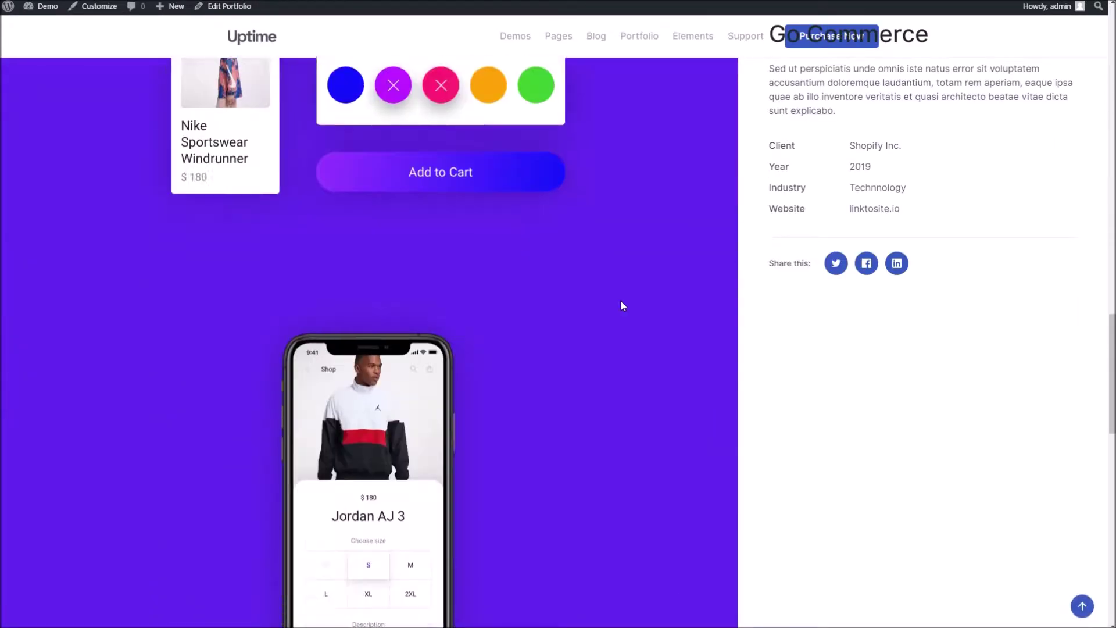
scroll(619, 299, down, 10)
scroll(620, 299, up, 18)
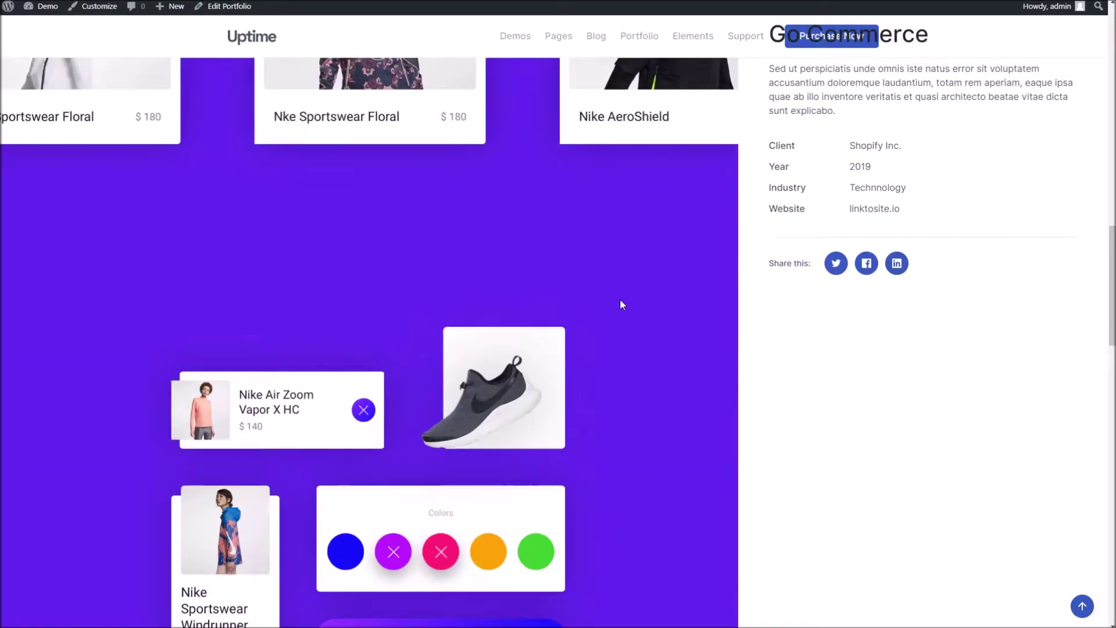
scroll(620, 305, up, 10)
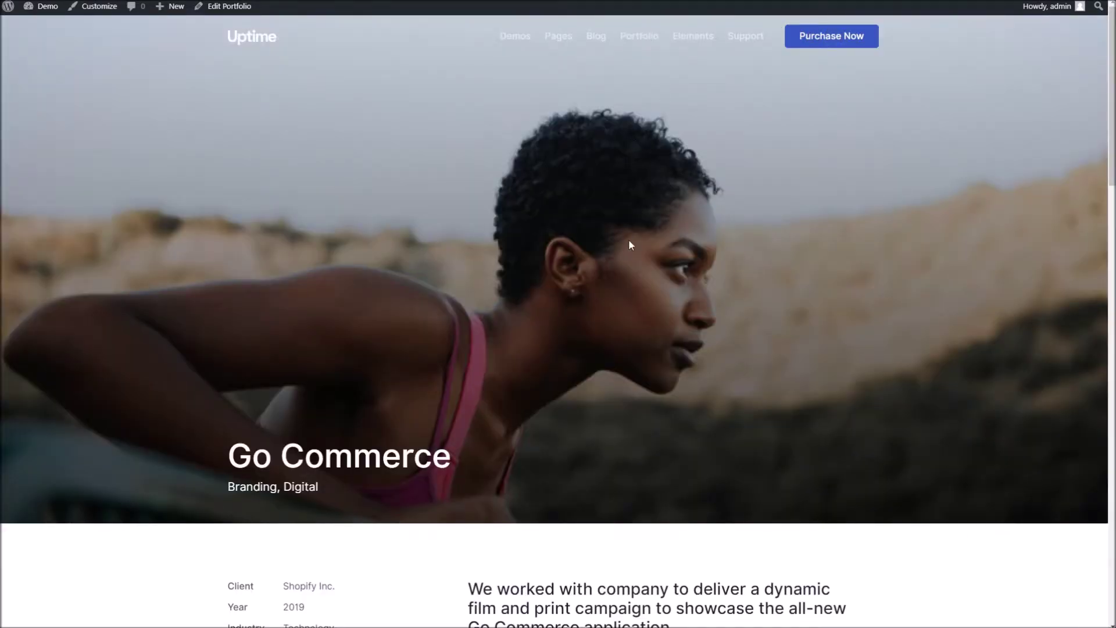
Examine the Slider project layout and advance its image carousel to the fourth slide
scroll(628, 239, down, 8)
scroll(514, 190, up, 8)
scroll(598, 240, down, 10)
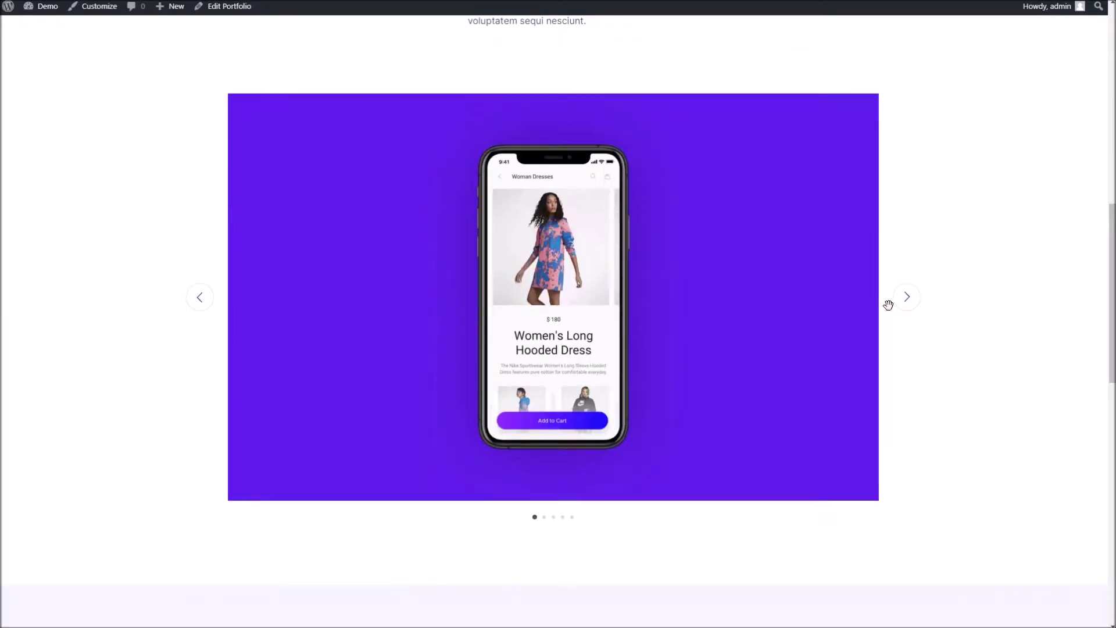
click(907, 297)
click(907, 298)
click(907, 298)
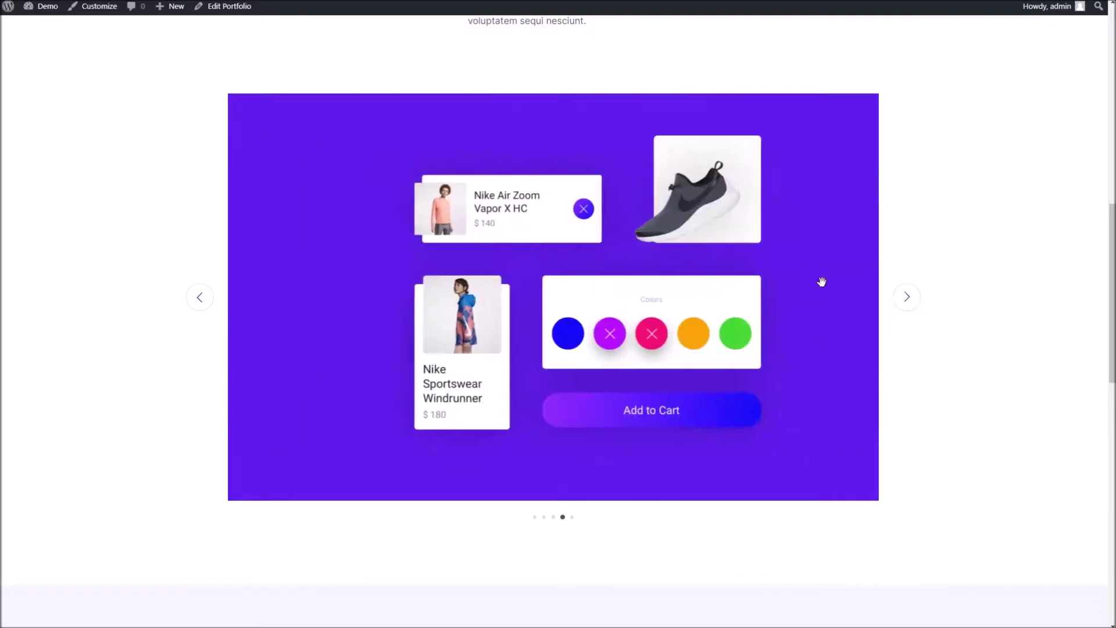
scroll(593, 213, up, 5)
drag(519, 184, 595, 257)
click(604, 251)
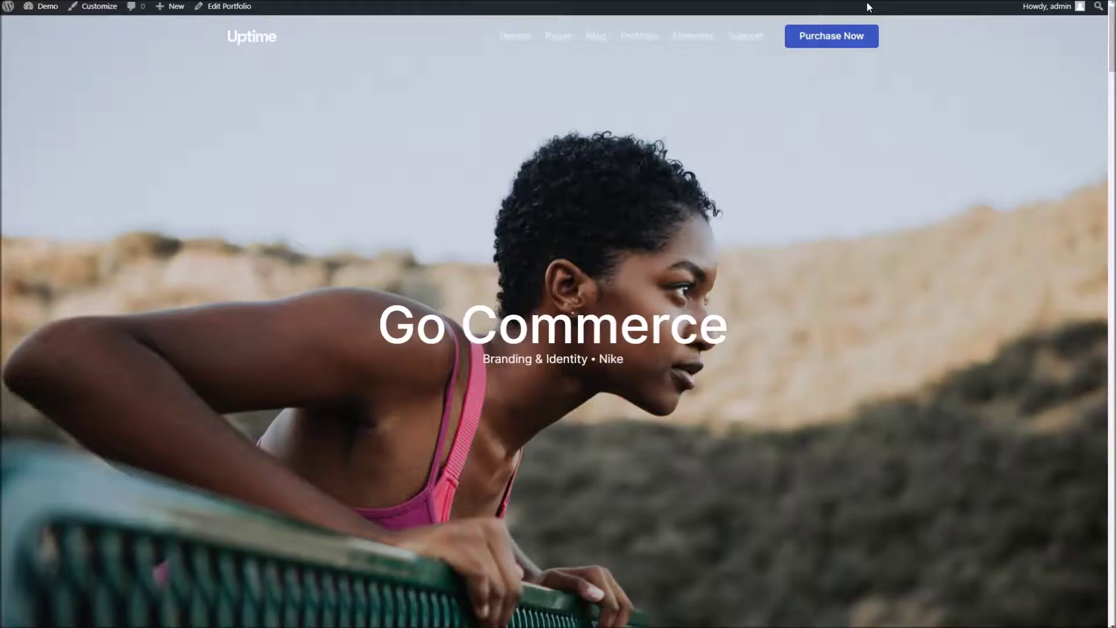
Examine the Parallax project layout and how its full-width gallery images behave while moving through the page
scroll(621, 221, down, 20)
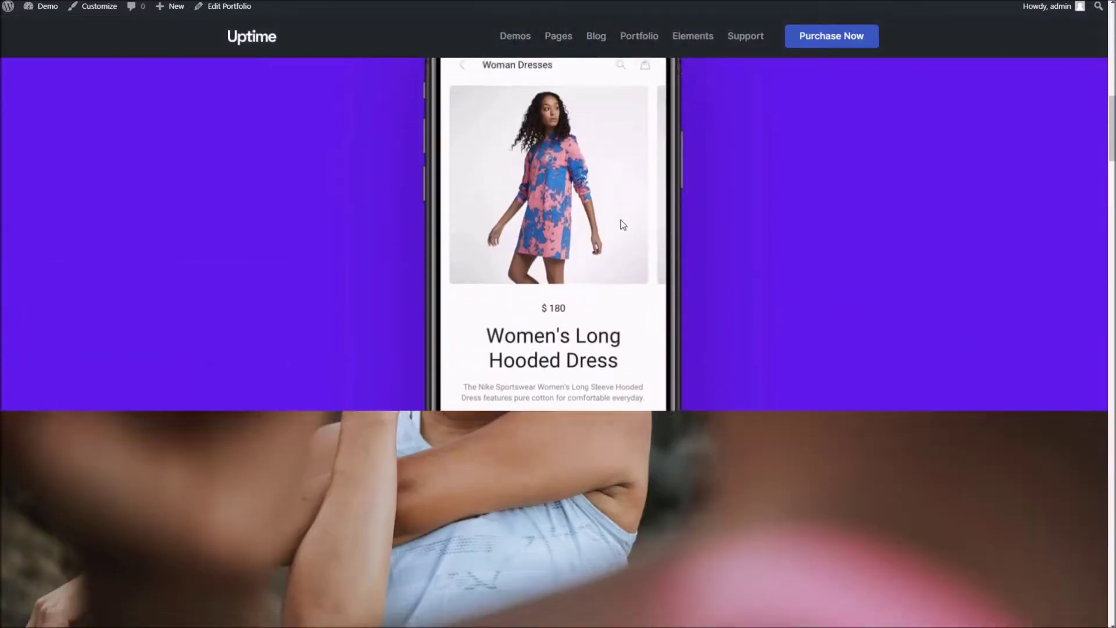
scroll(620, 224, down, 20)
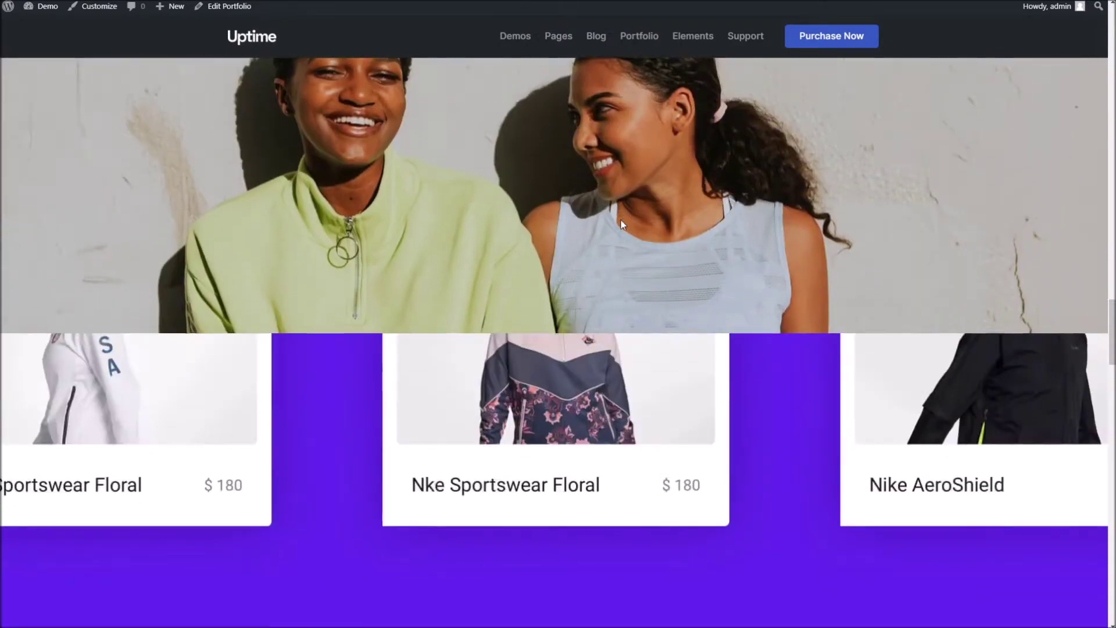
scroll(619, 224, down, 10)
scroll(621, 225, up, 8)
scroll(621, 225, up, 10)
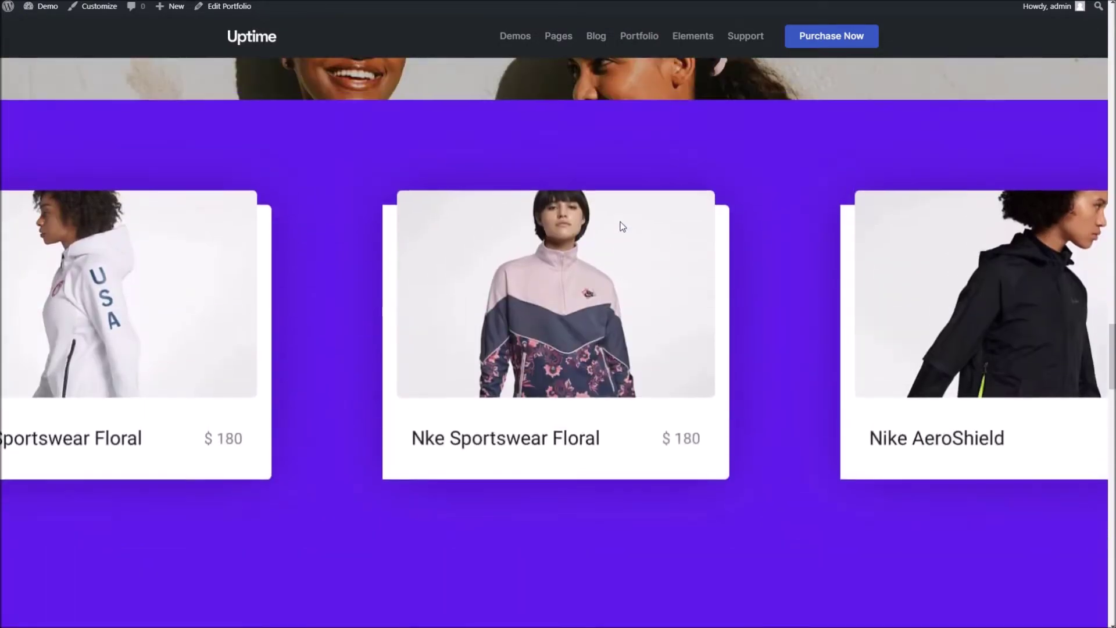
scroll(368, 168, up, 10)
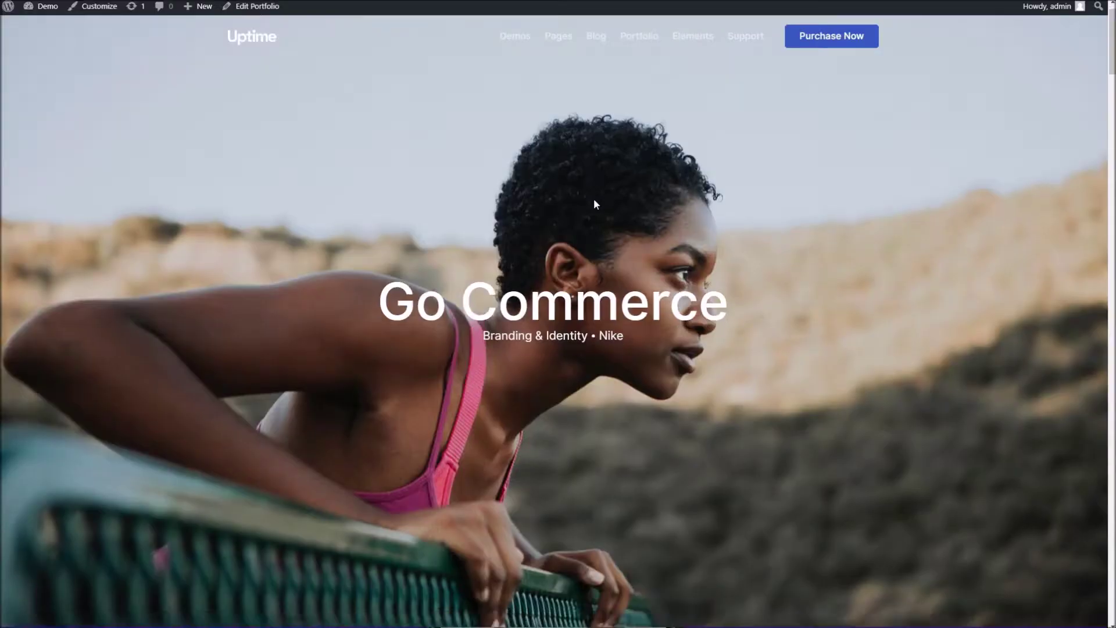
Examine the quote text overlaid on the second gallery image of the Parallax layout
scroll(594, 200, down, 10)
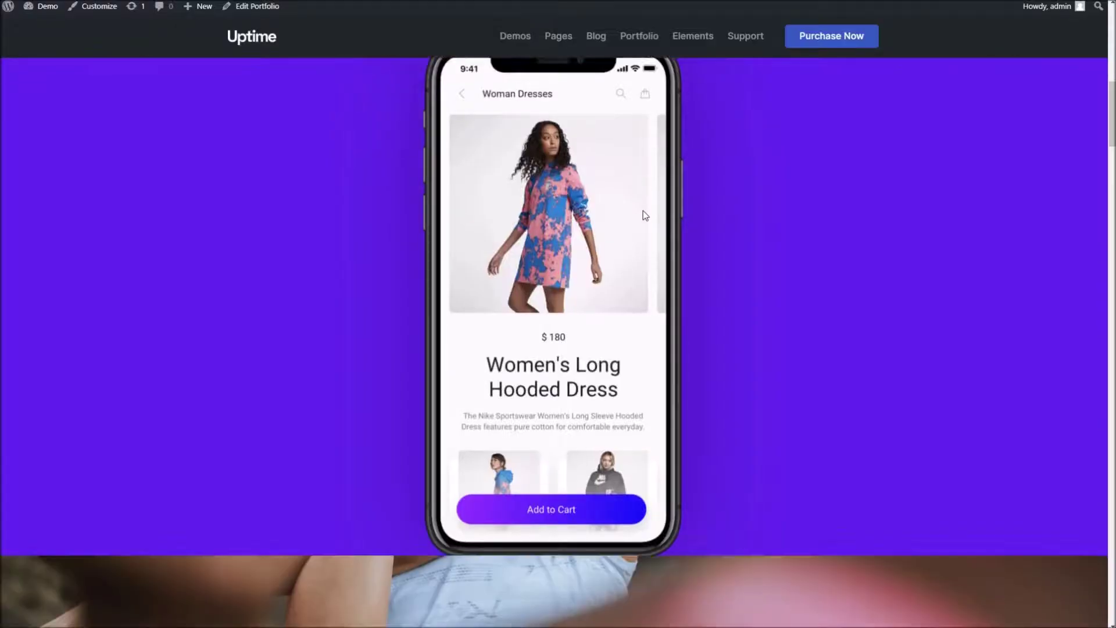
scroll(643, 210, down, 8)
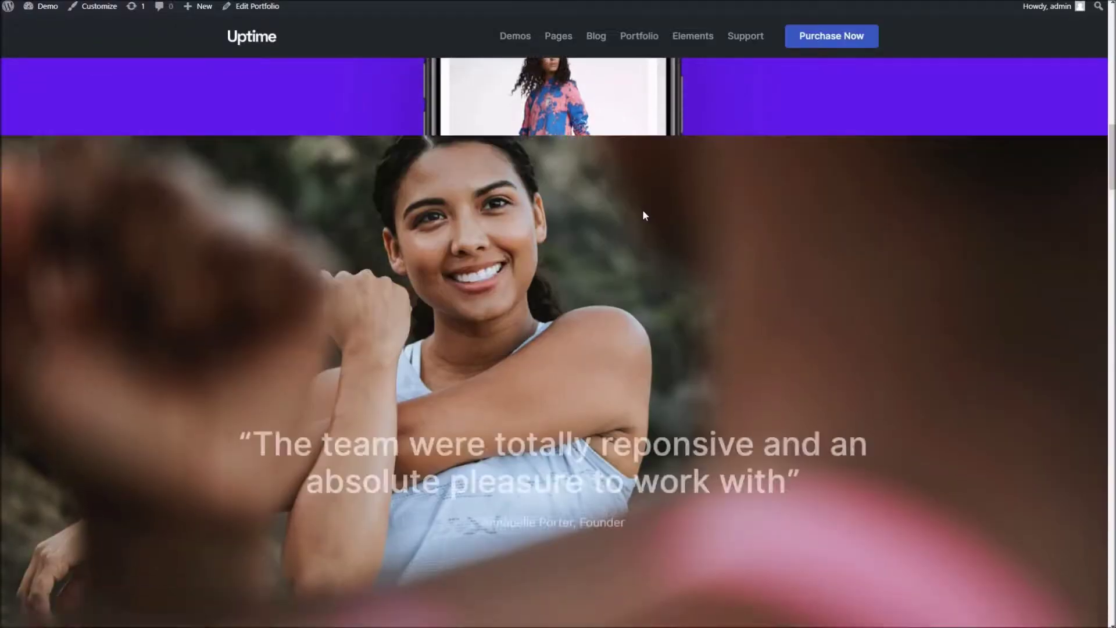
scroll(558, 342, up, 2)
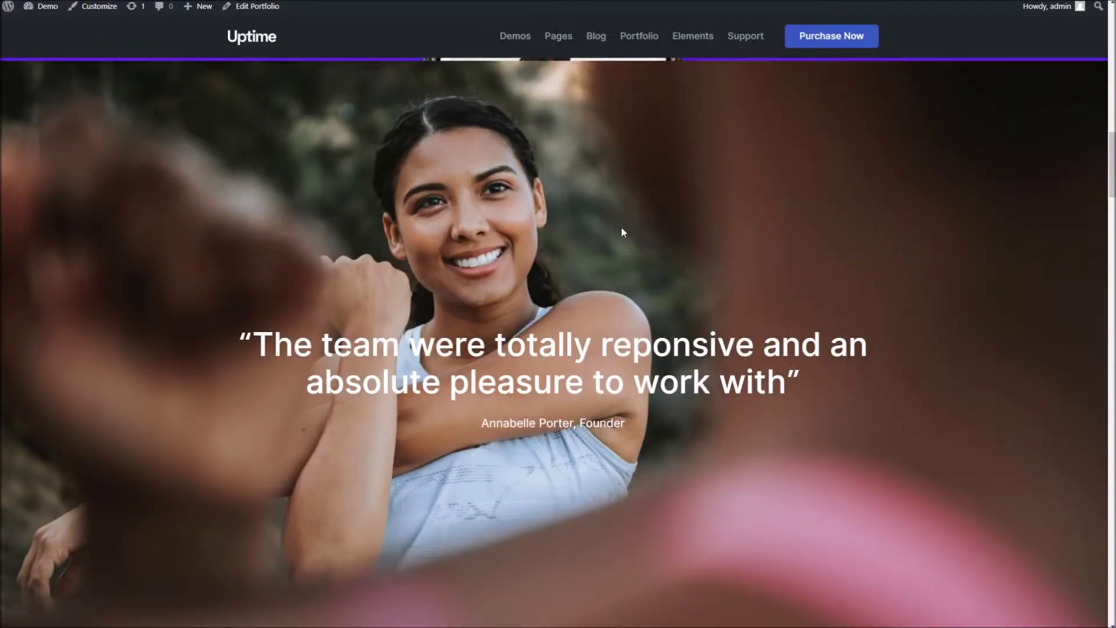
scroll(608, 227, down, 5)
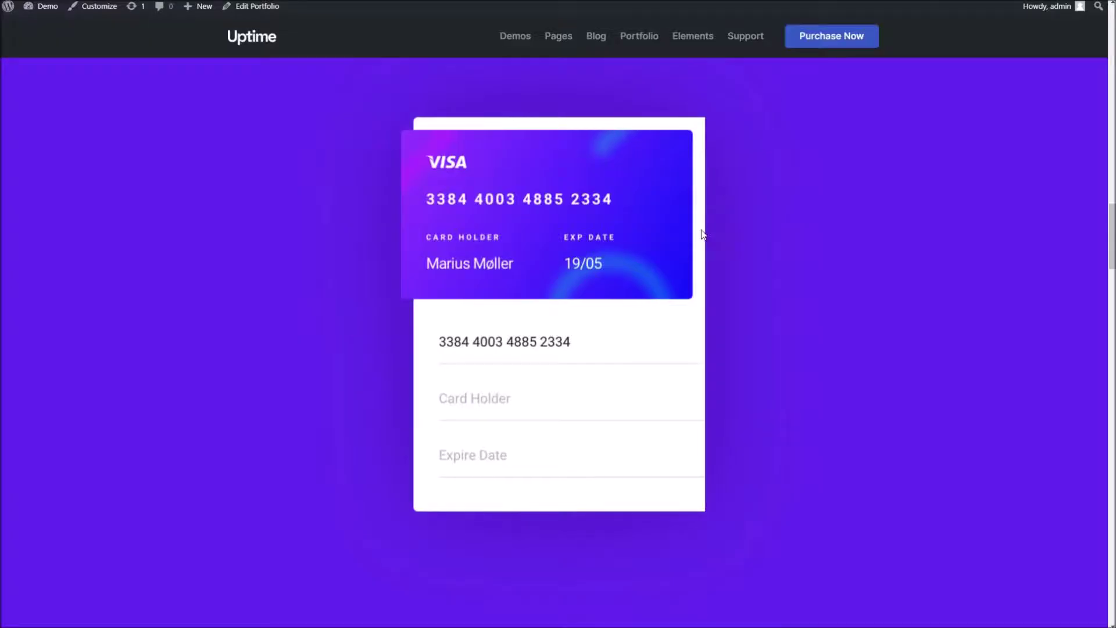
scroll(702, 234, up, 5)
drag(434, 227, 562, 261)
click(563, 262)
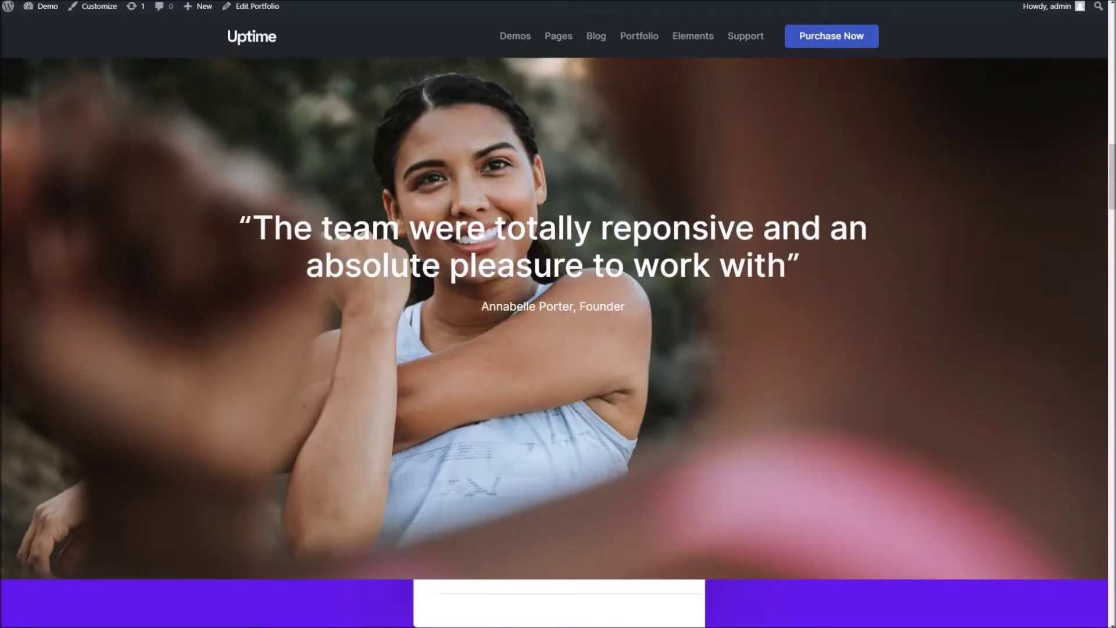
drag(279, 209, 735, 243)
click(736, 243)
scroll(593, 262, down, 2)
scroll(594, 257, up, 2)
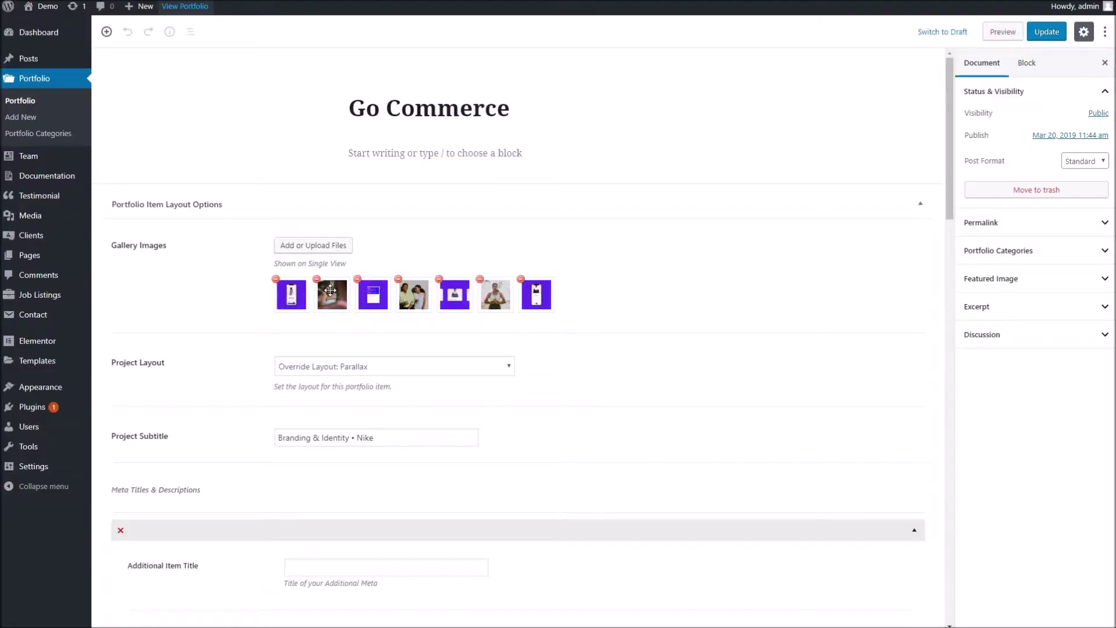
Open the second Go Commerce gallery image in the media library, enlarge its Caption field and examine the HTML caption
click(331, 291)
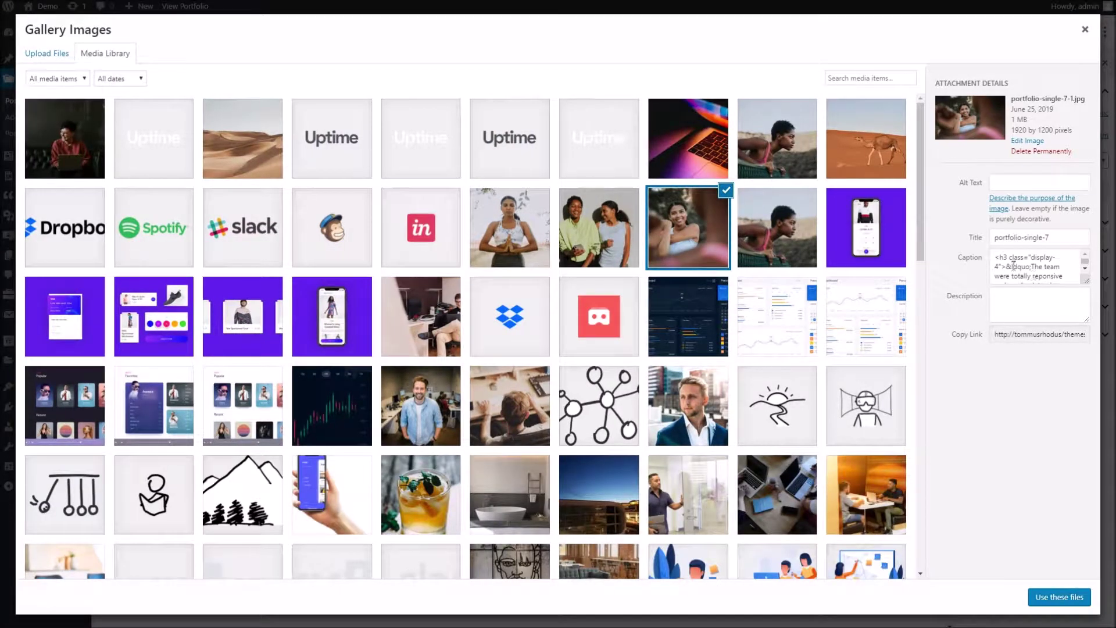
drag(1085, 284, 1080, 366)
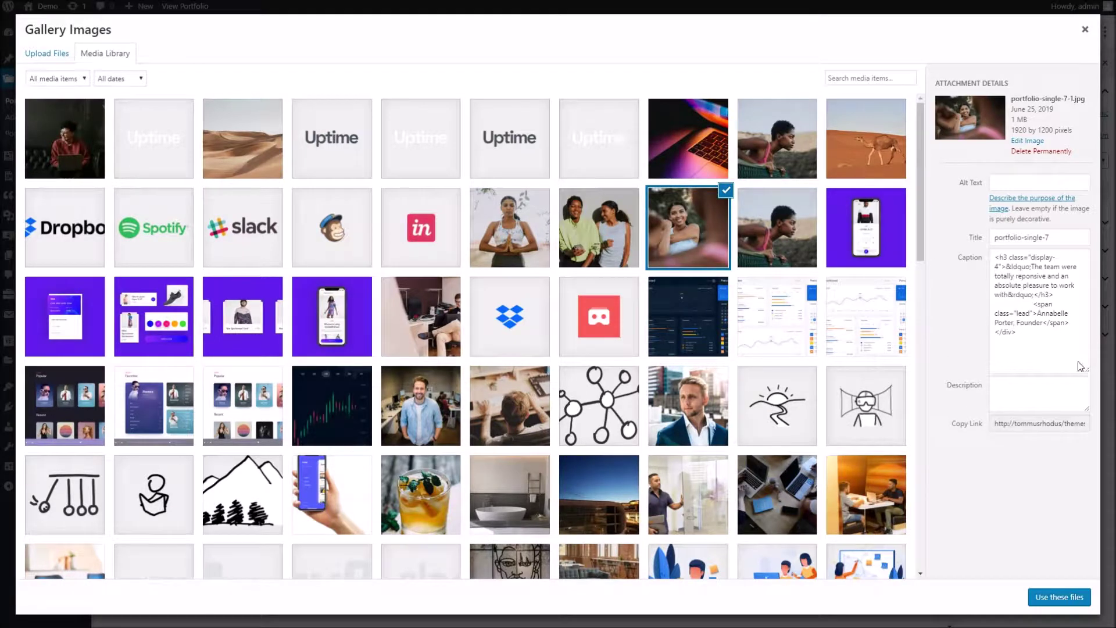
click(1040, 340)
key(ctrl+a)
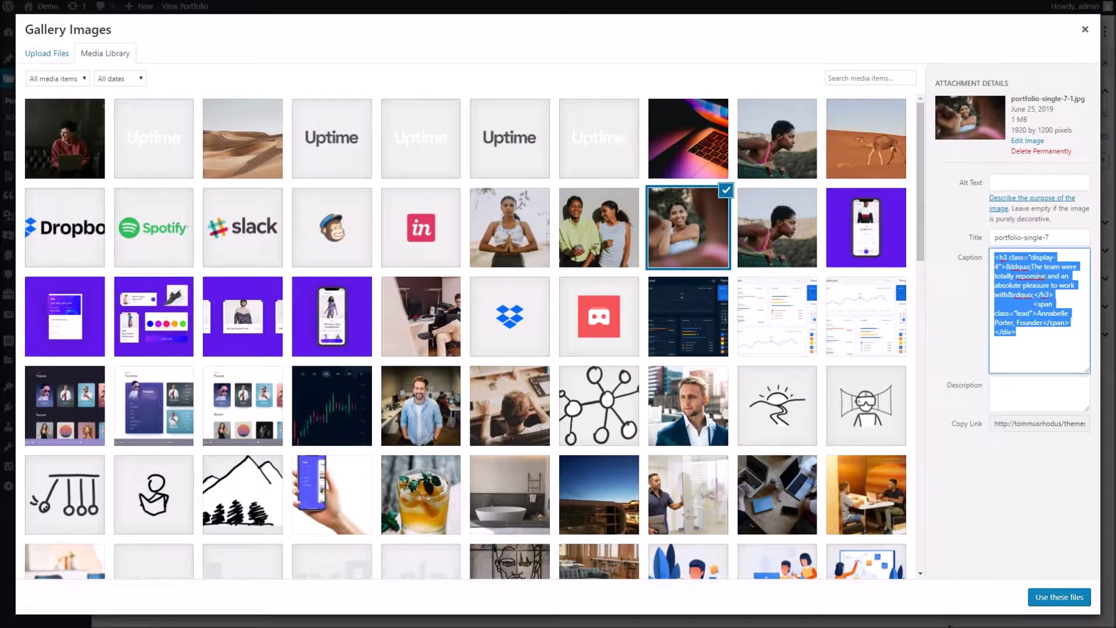
click(1021, 285)
key(ctrl+a)
click(1021, 284)
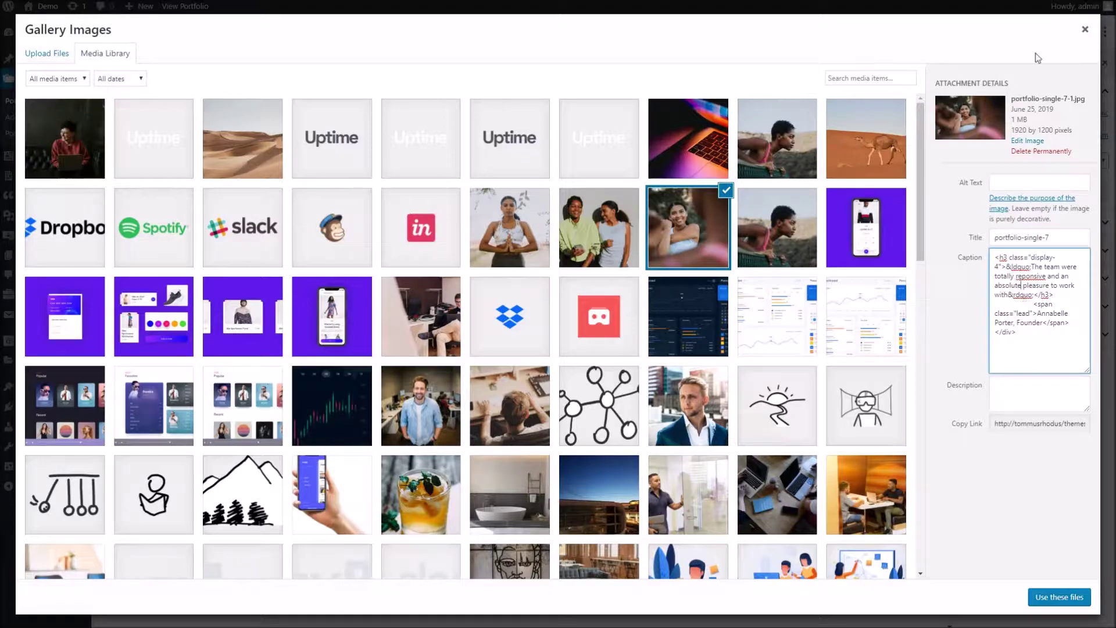
click(1084, 29)
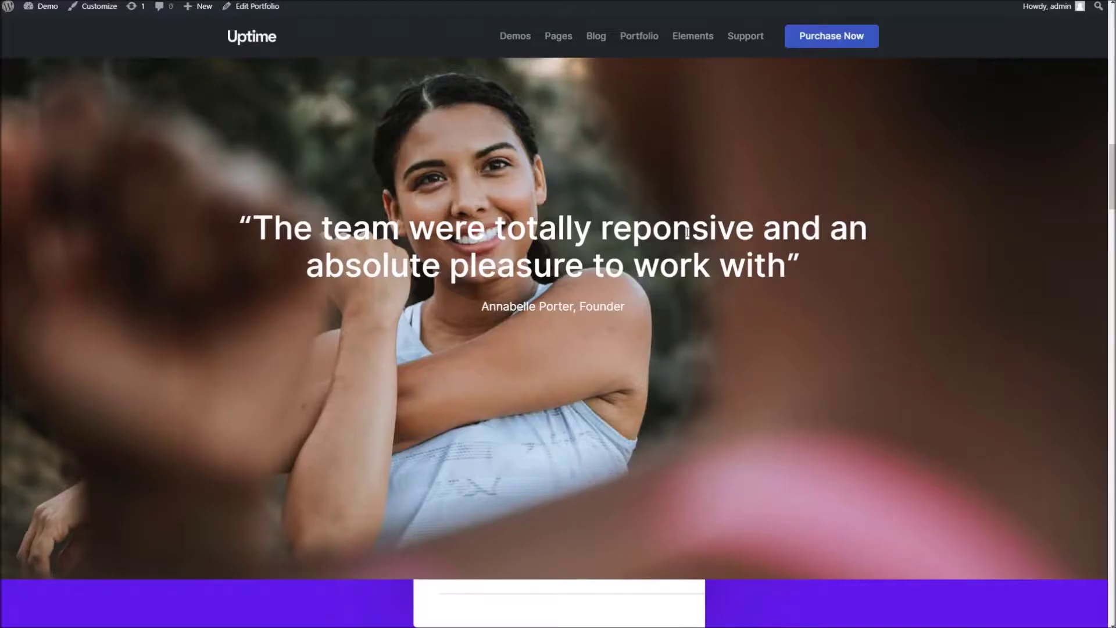
Create a new portfolio item titled "Dans Project"
scroll(687, 232, down, 8)
scroll(700, 229, up, 6)
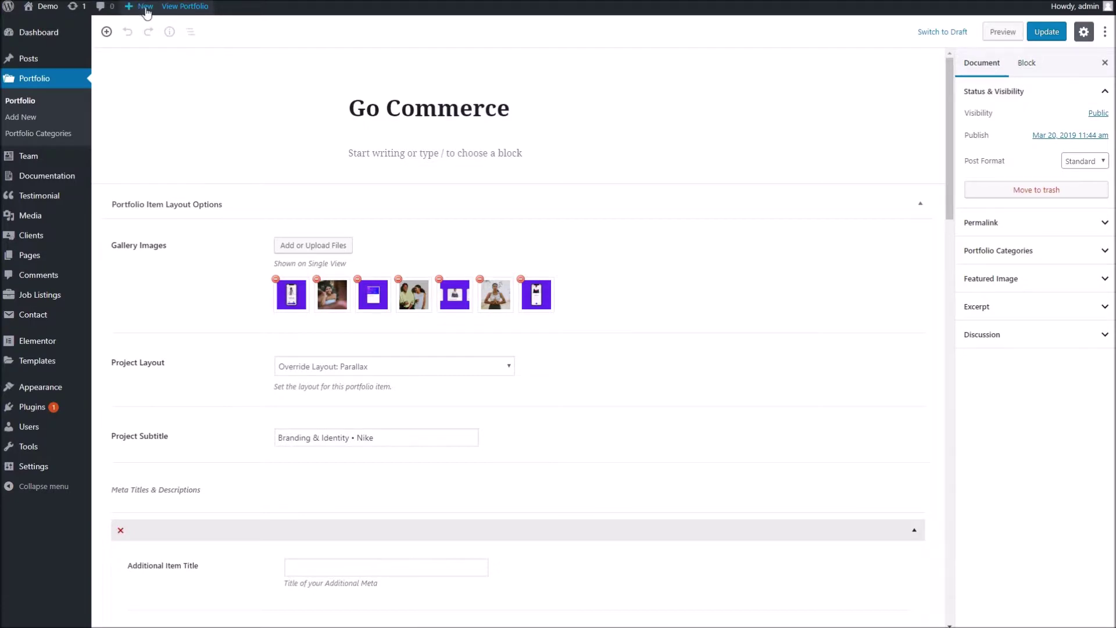
mouse_move(142, 8)
click(149, 105)
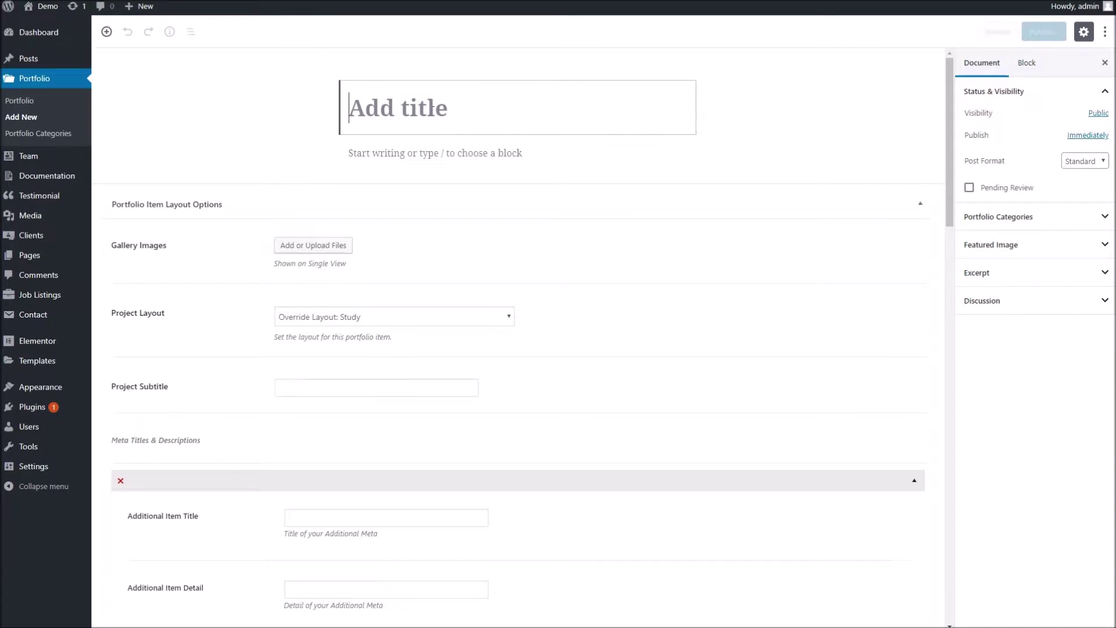
text(Dans )
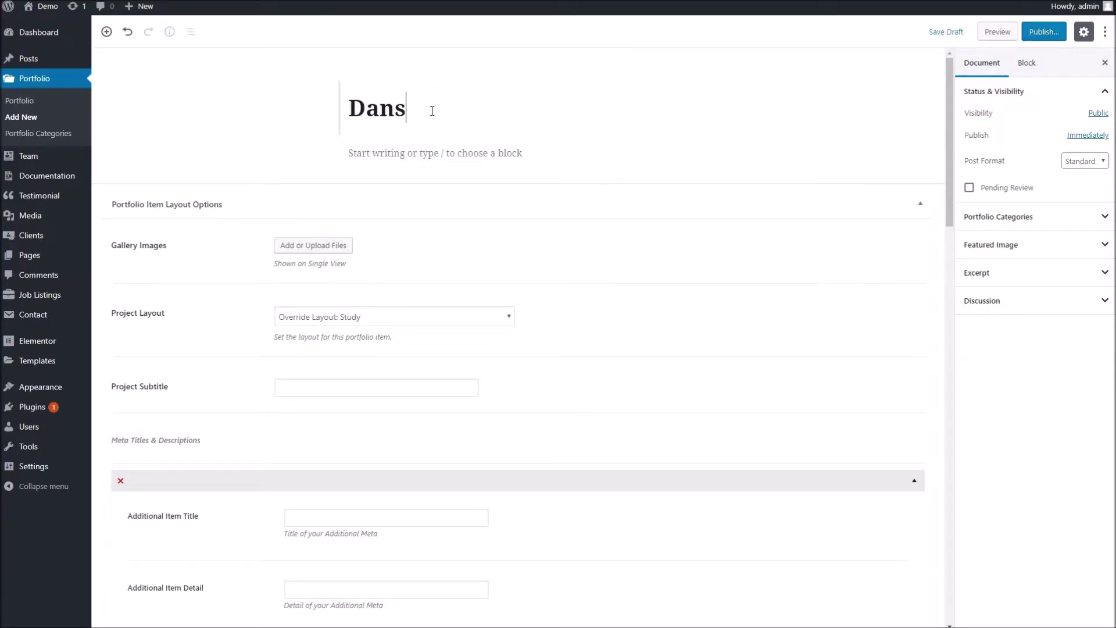
text(Project)
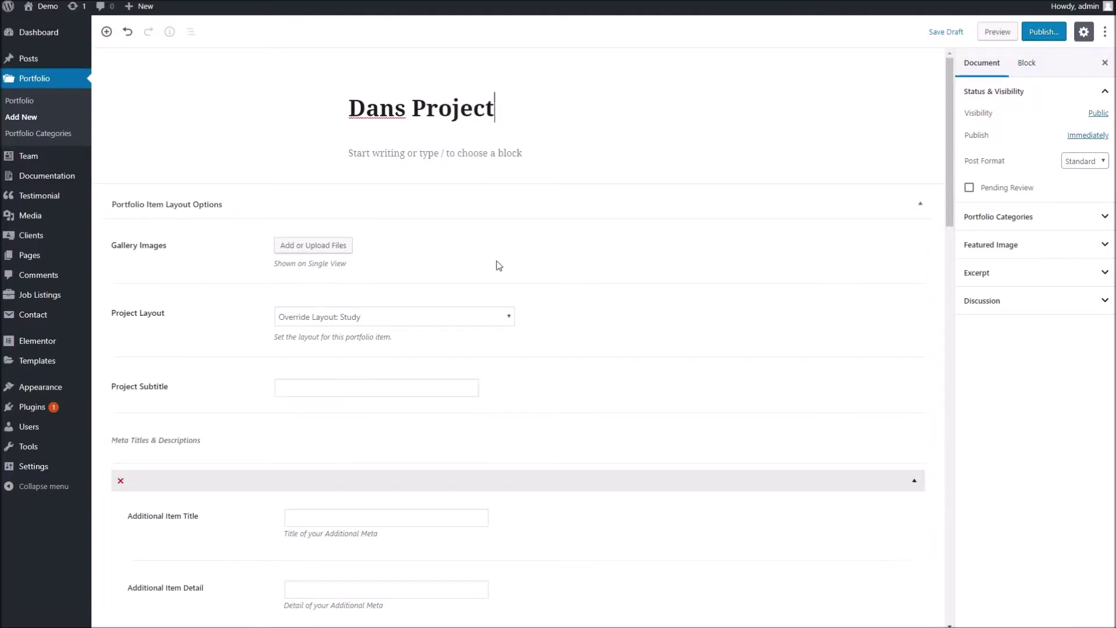
Copy the second placeholder paragraph, starting "Ut non bibendum nunc", from the Lorem Ipsum generator at lipsum.com and close that page
scroll(451, 257, down, 1)
scroll(448, 244, up, 1)
click(372, 154)
key(ctrl+t)
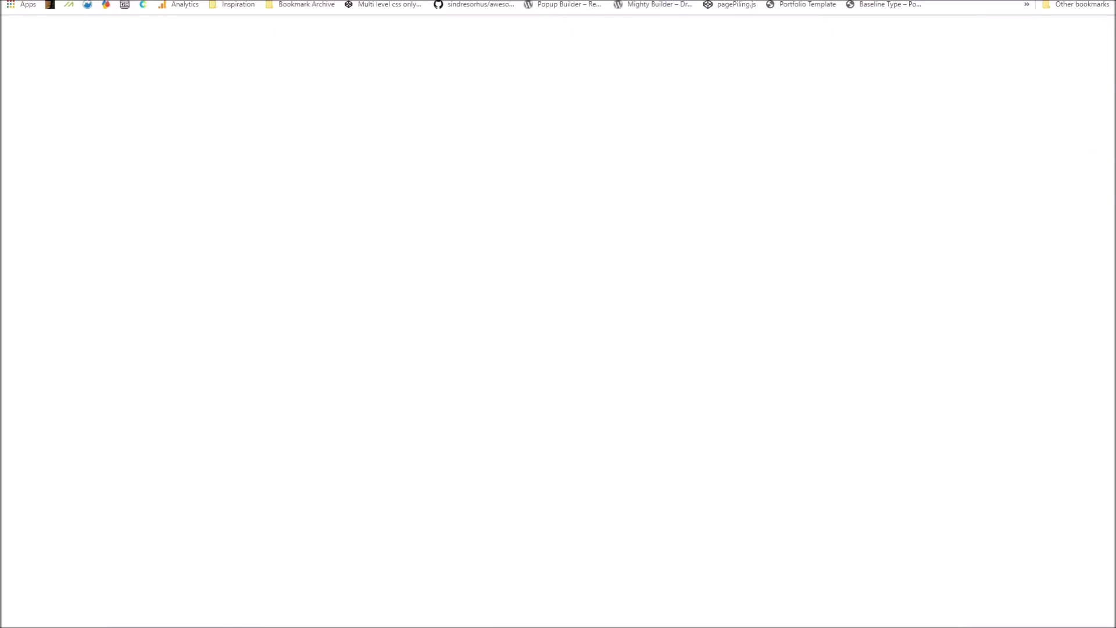
text(lor)
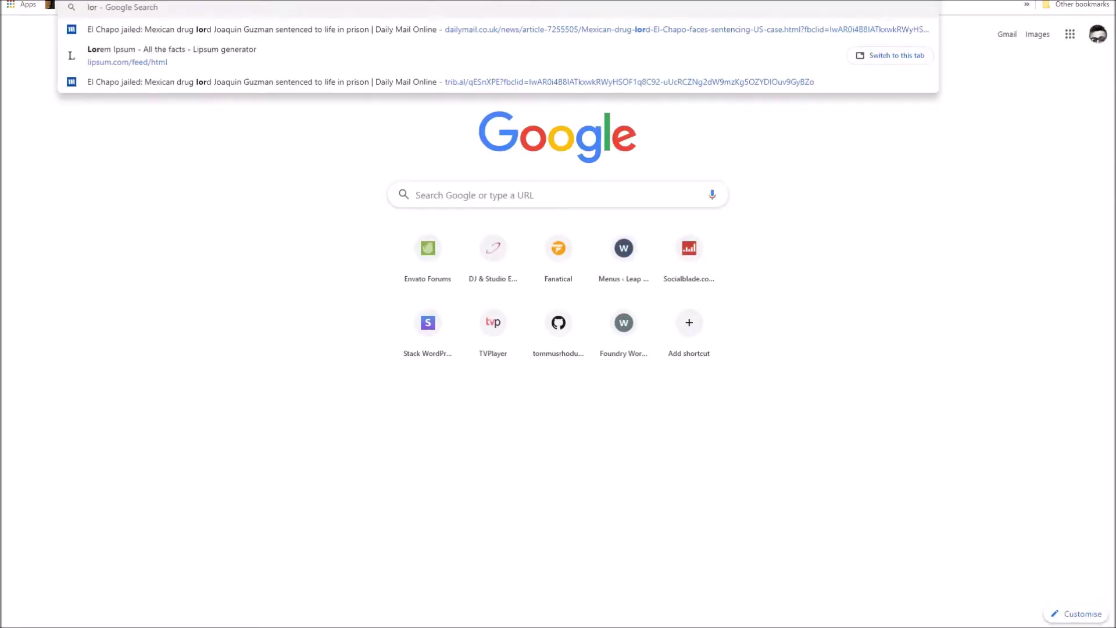
key(Down)
key(Down)
key(Return)
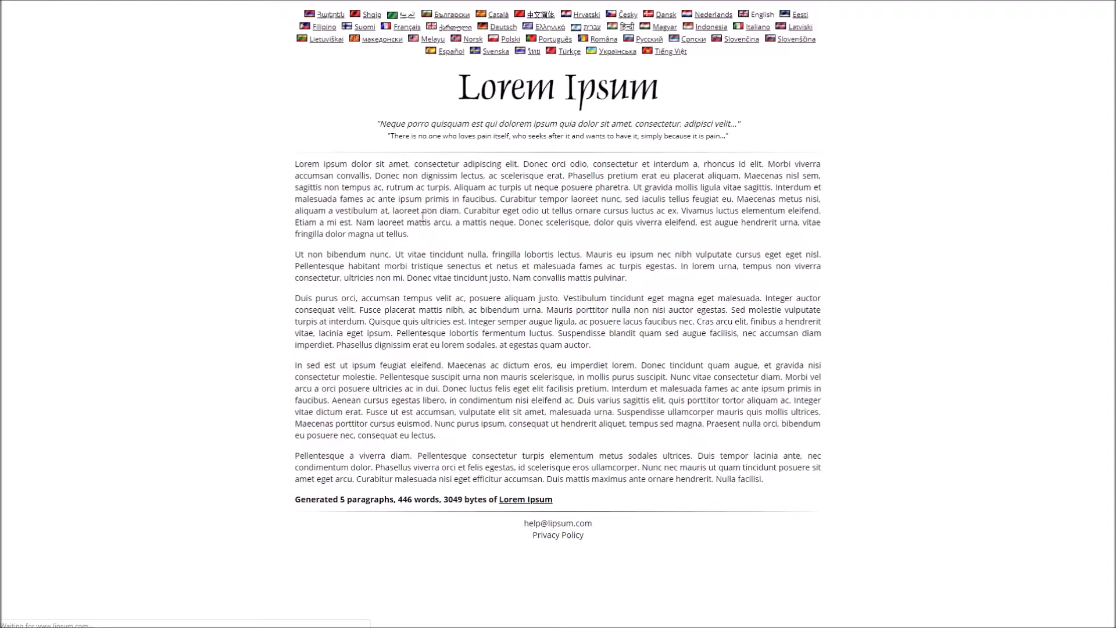
drag(636, 278, 246, 258)
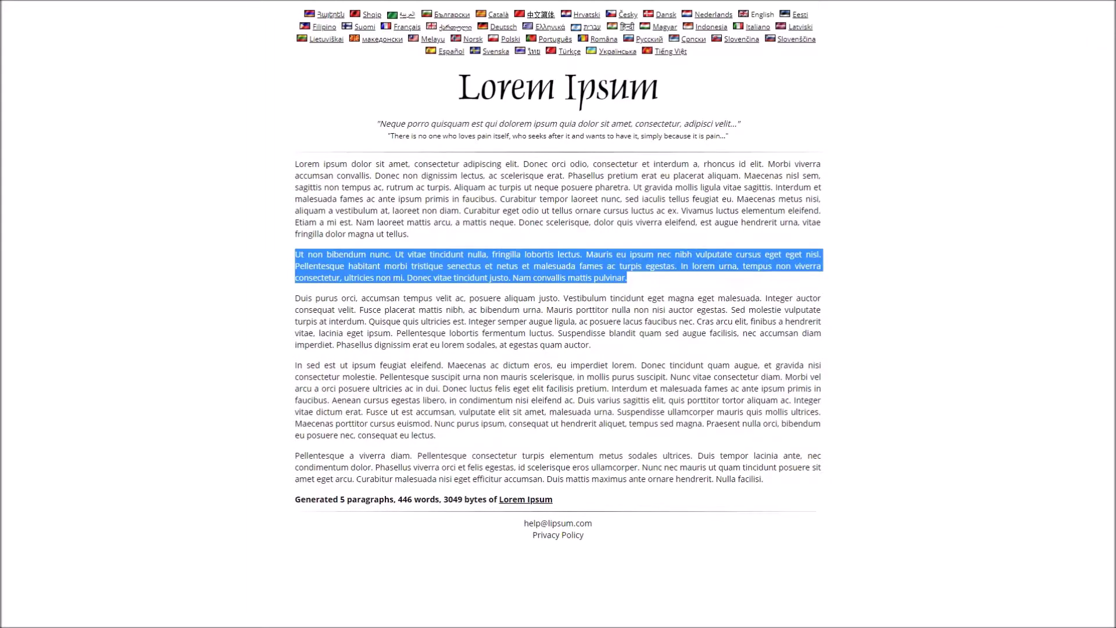
key(ctrl+c)
key(ctrl+w)
click(383, 96)
key(ctrl+v)
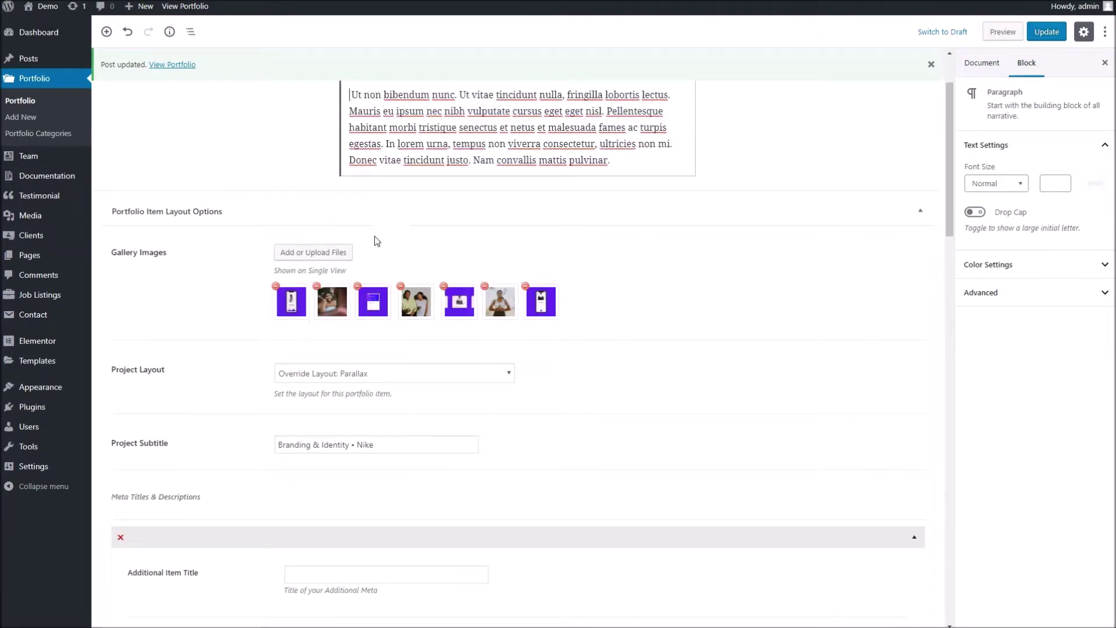
key(ctrl+w)
click(615, 53)
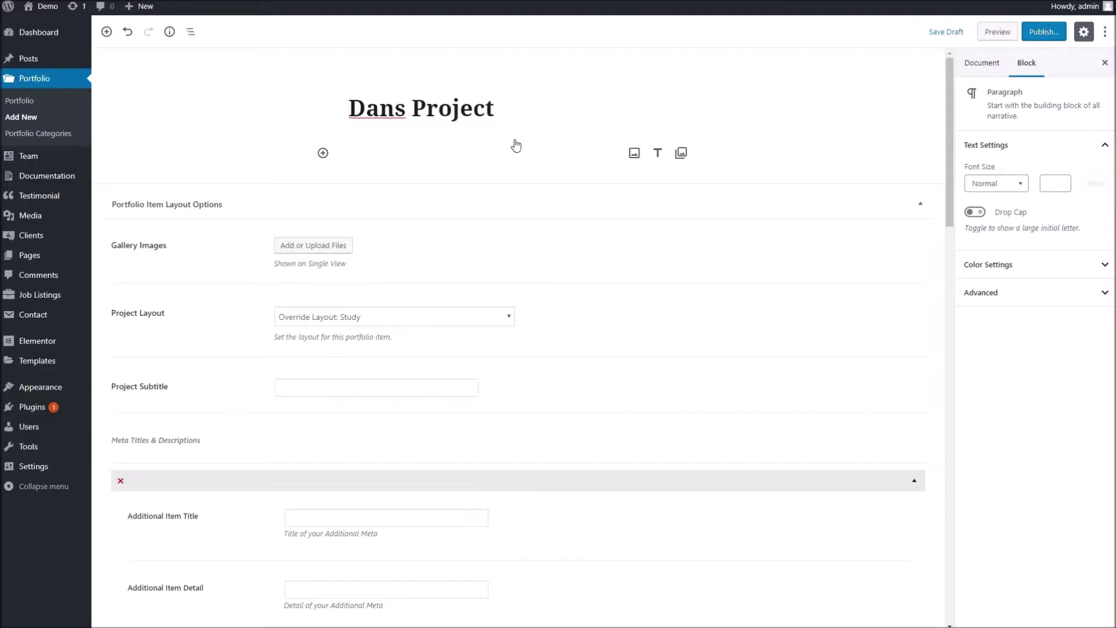
Paste the copied placeholder paragraph as the body text of the Dans Project item
click(428, 155)
key(ctrl+v)
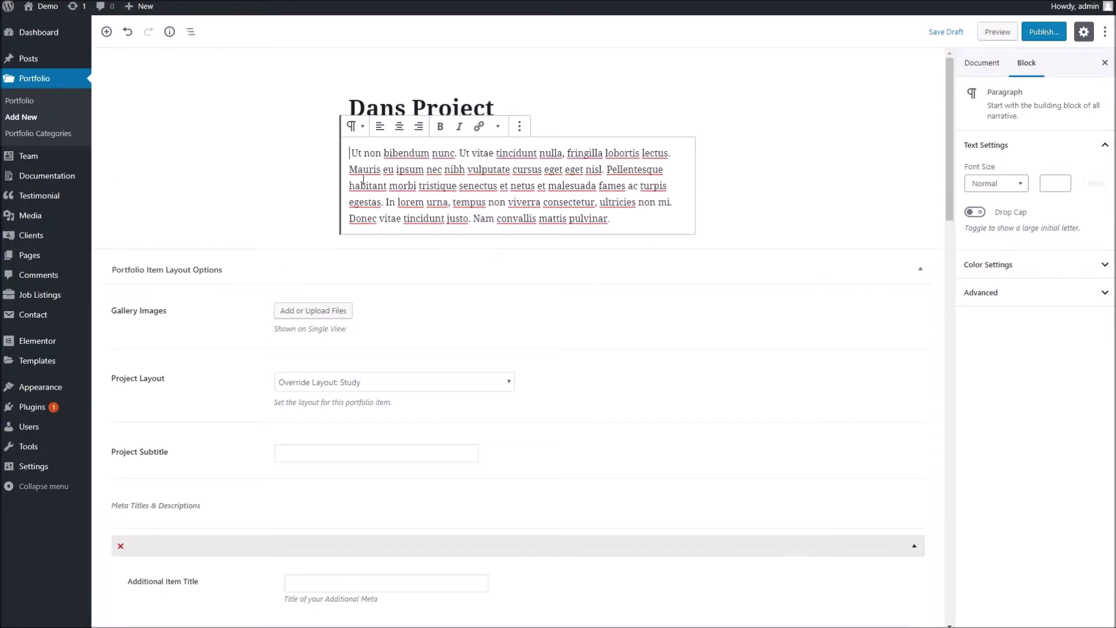
Start the project's gallery from the media library by selecting the dark code-screen image (article-7) and the outdoor photo article-5
scroll(298, 291, down, 1)
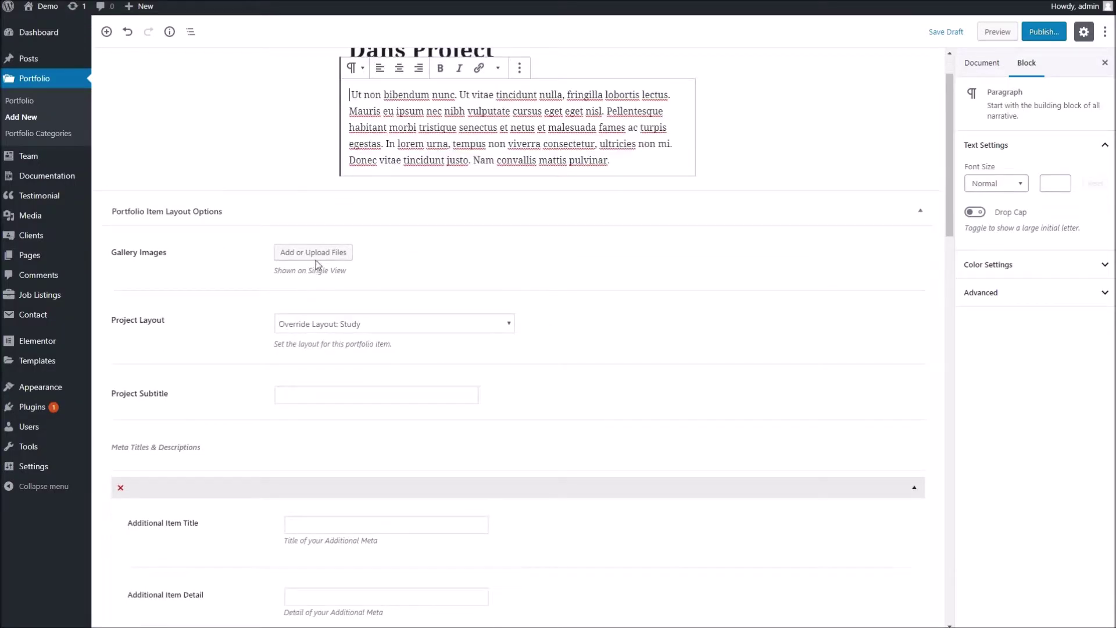
click(317, 254)
scroll(354, 273, down, 3)
scroll(472, 283, up, 3)
scroll(472, 283, down, 10)
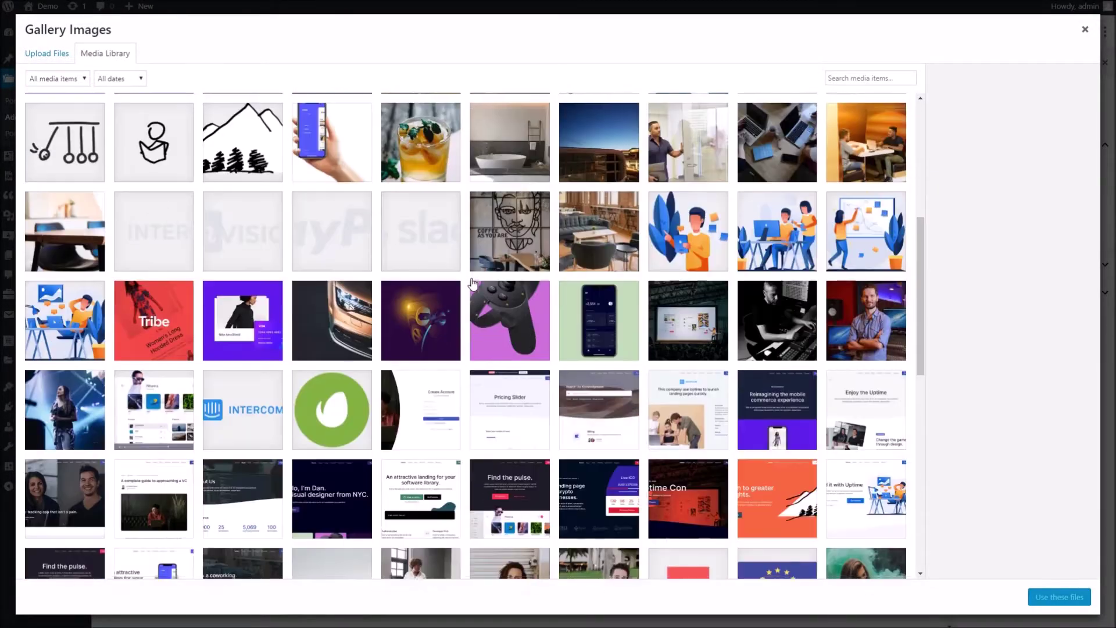
scroll(473, 283, down, 3)
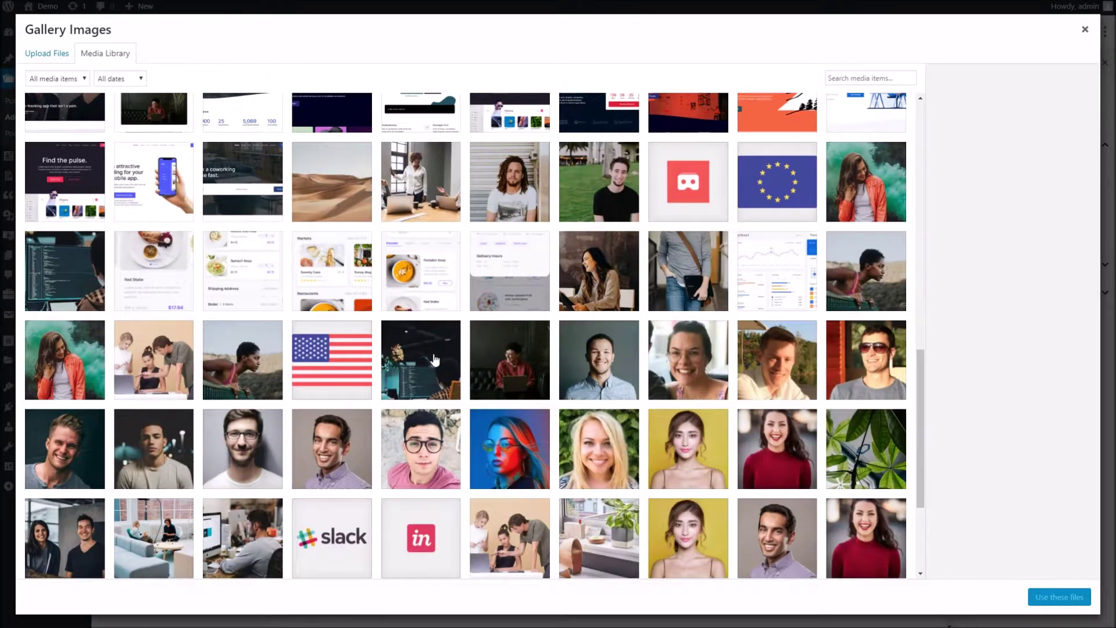
click(434, 359)
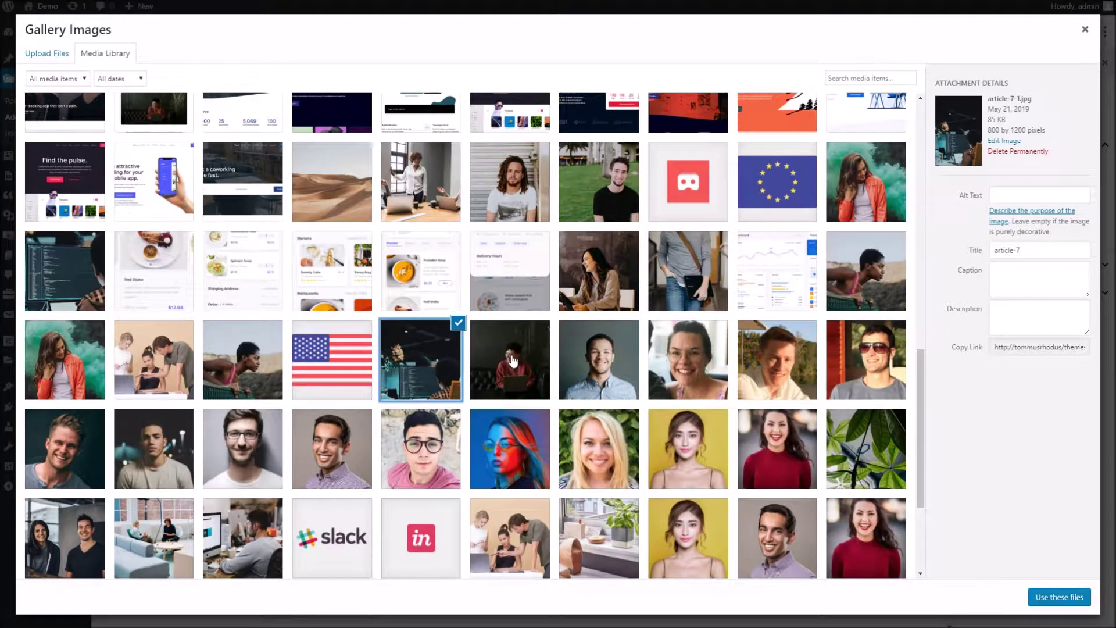
click(247, 366)
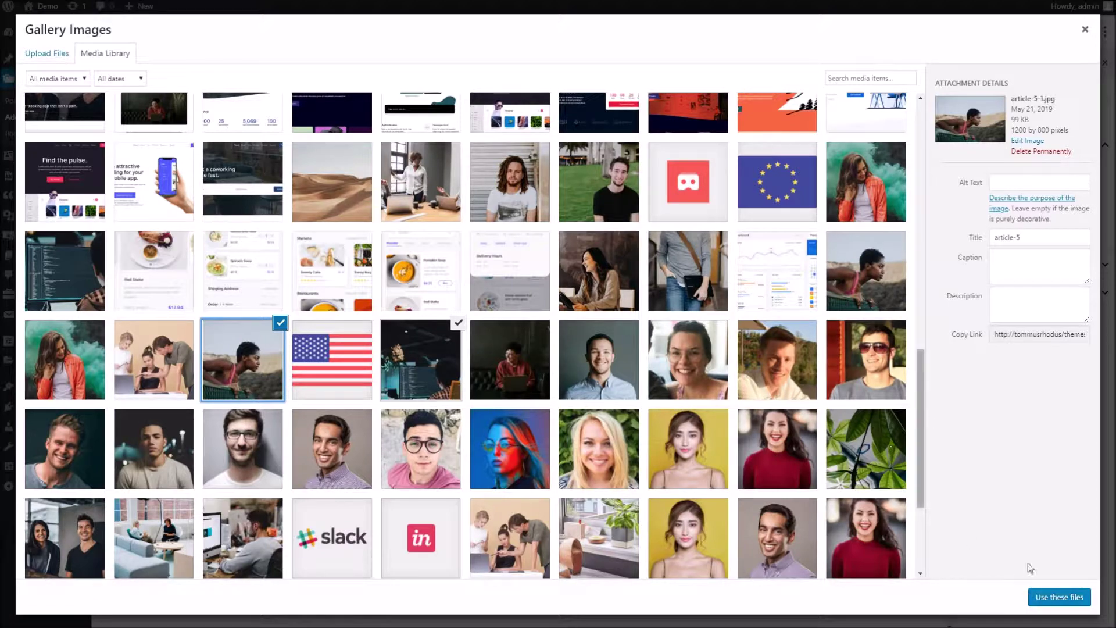
Add the evening building photo, course-1 and software-library-1 to the selection and use the selected files as gallery images
scroll(835, 378, up, 1)
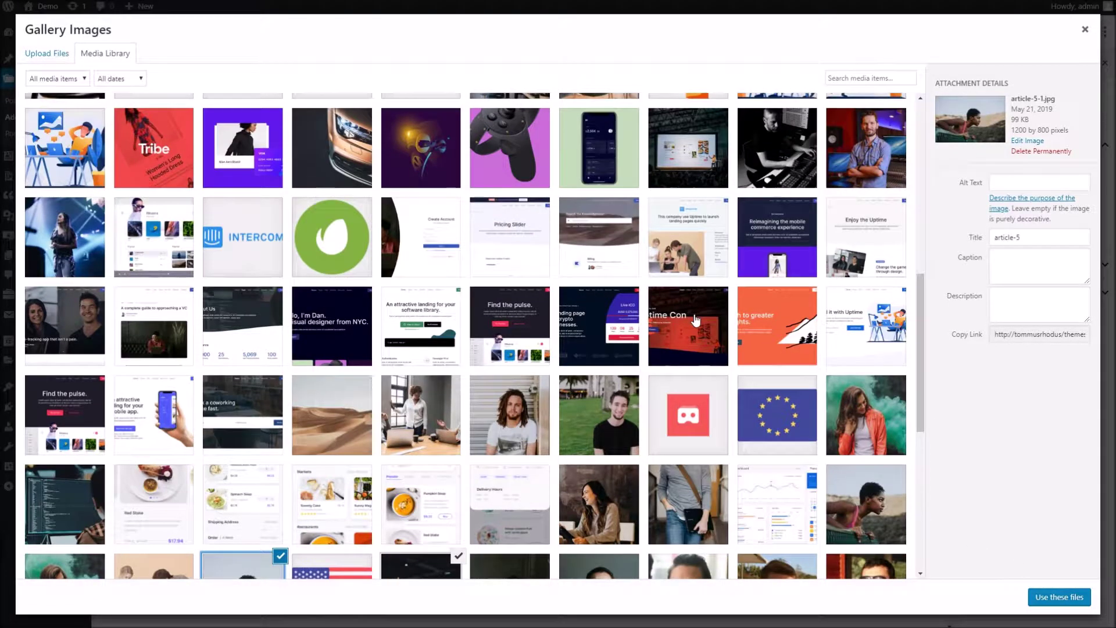
scroll(596, 293, up, 6)
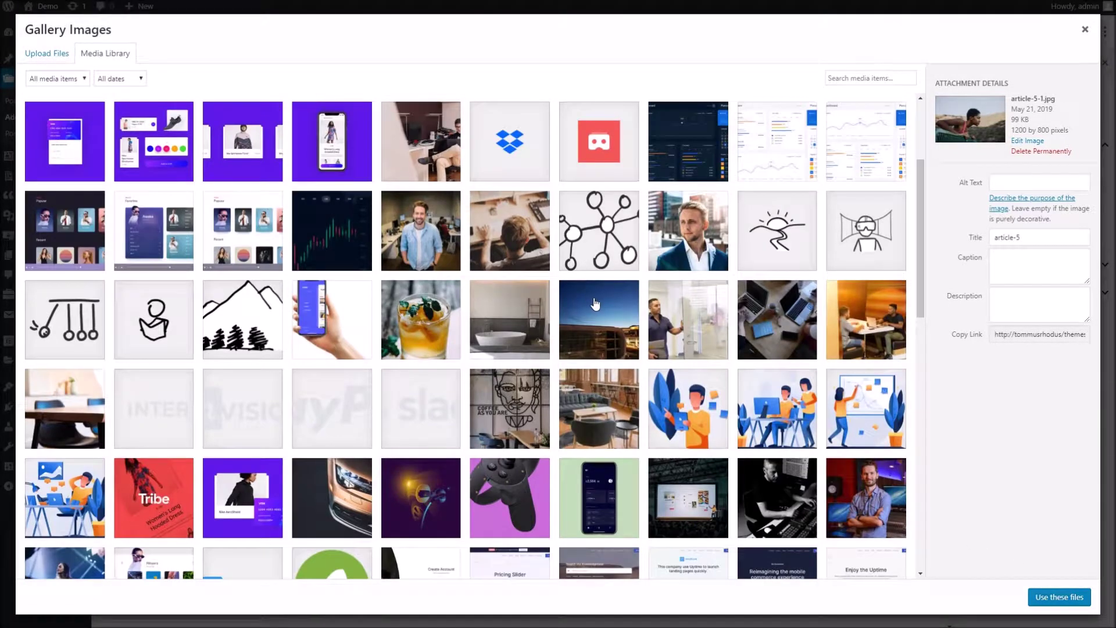
click(594, 303)
click(408, 228)
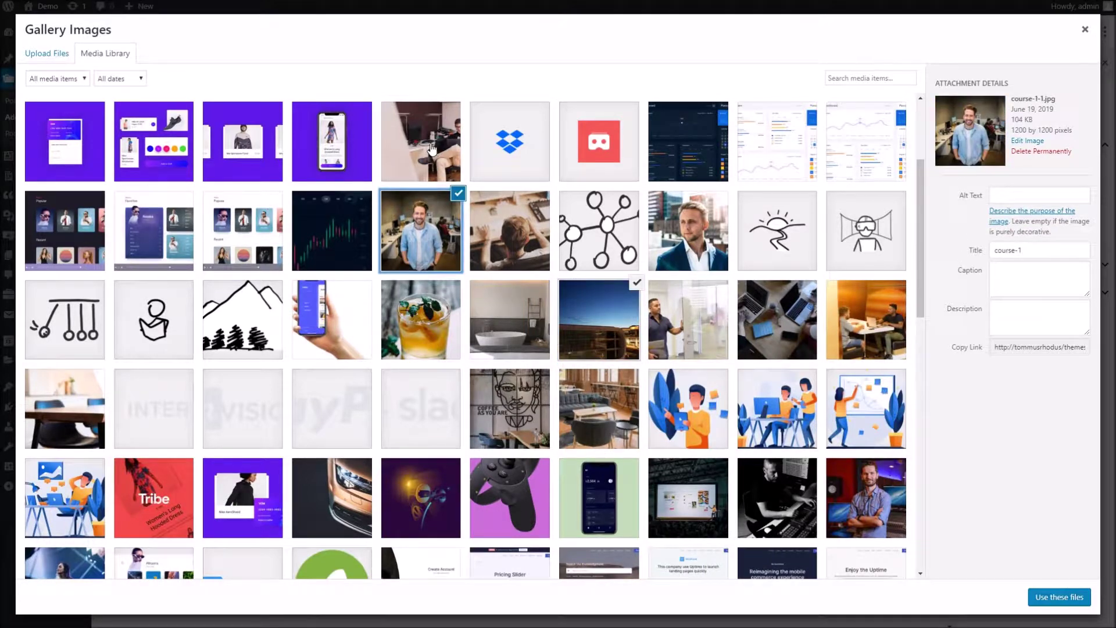
click(431, 150)
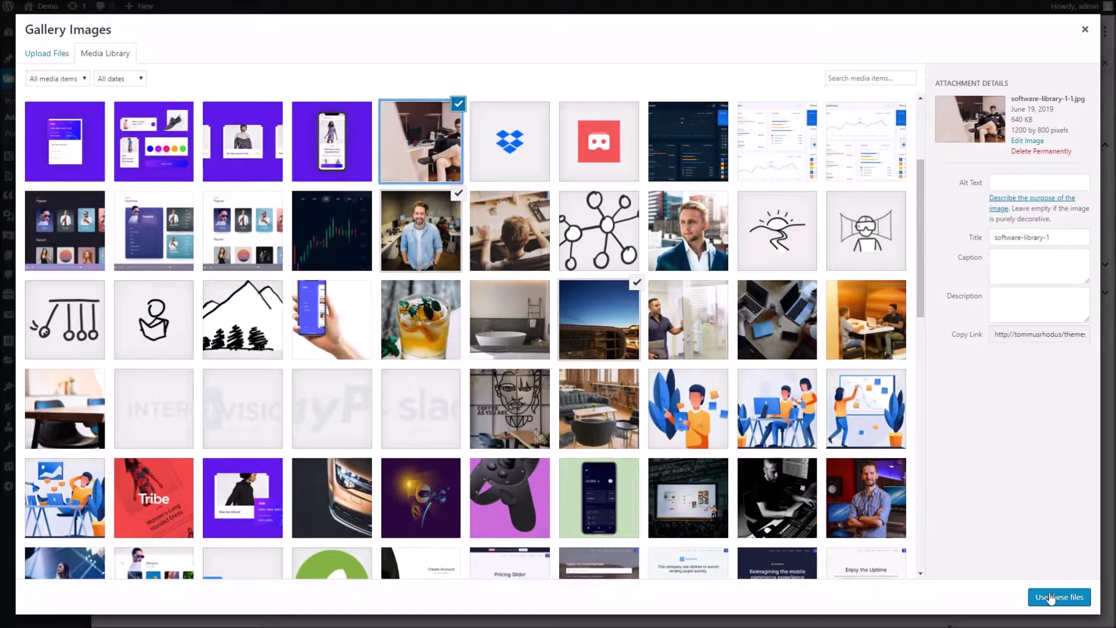
click(1050, 599)
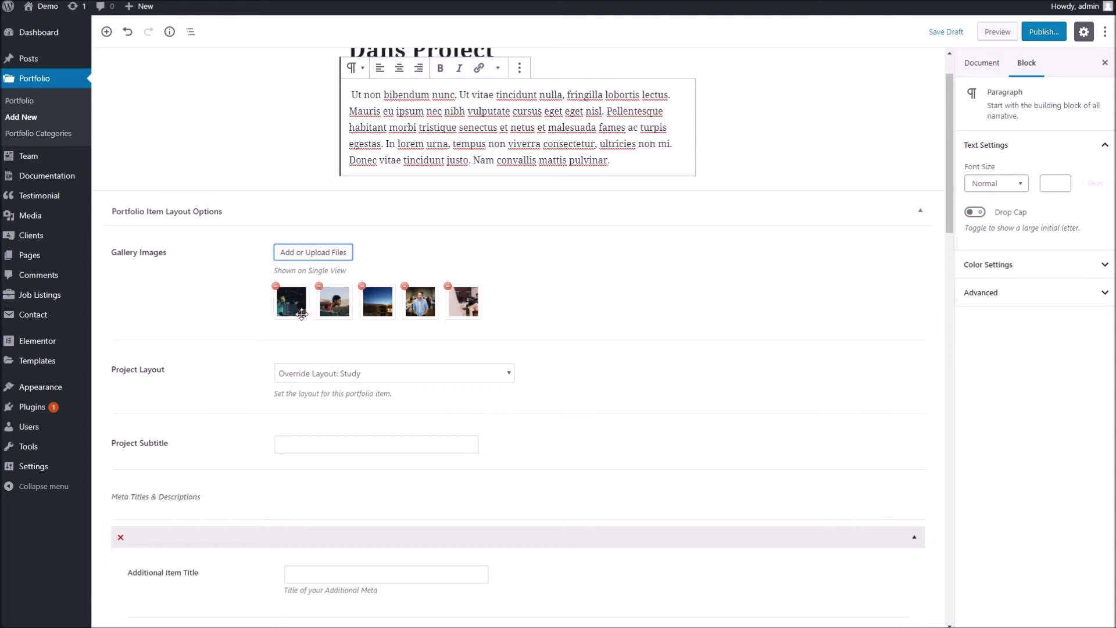
Review the available project layouts and choose "Override Layout: Study" for the item
scroll(506, 330, down, 2)
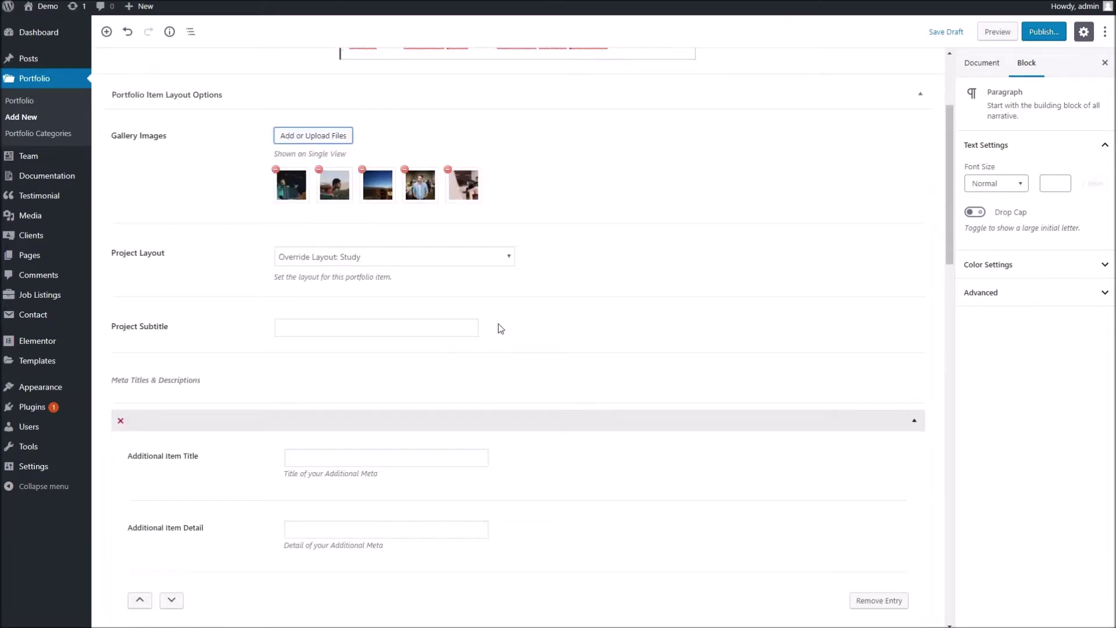
click(312, 259)
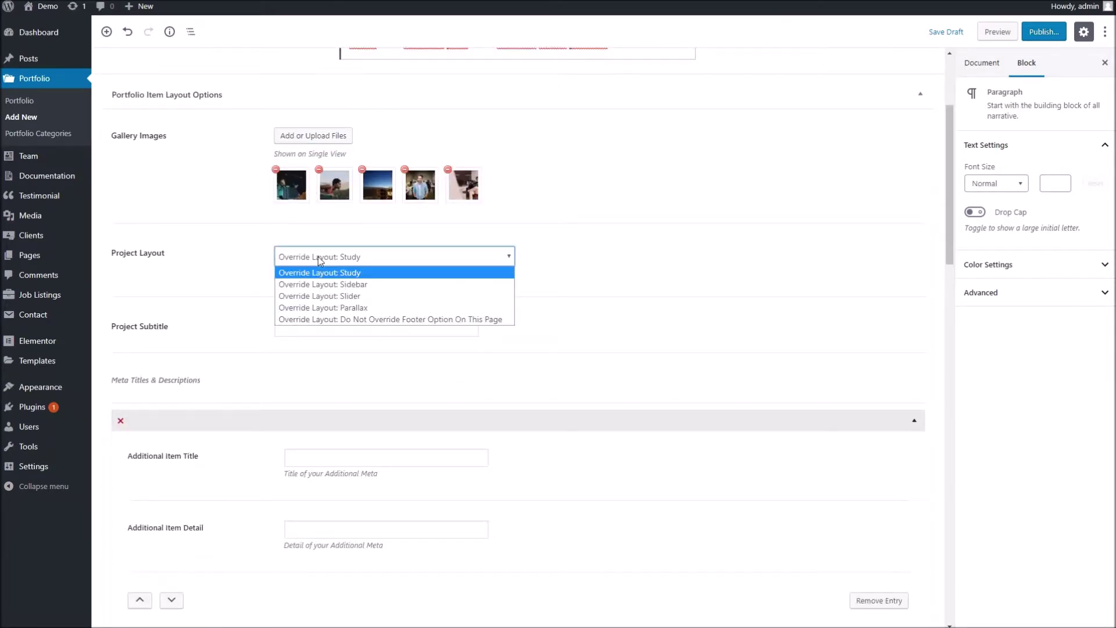
click(351, 274)
click(352, 262)
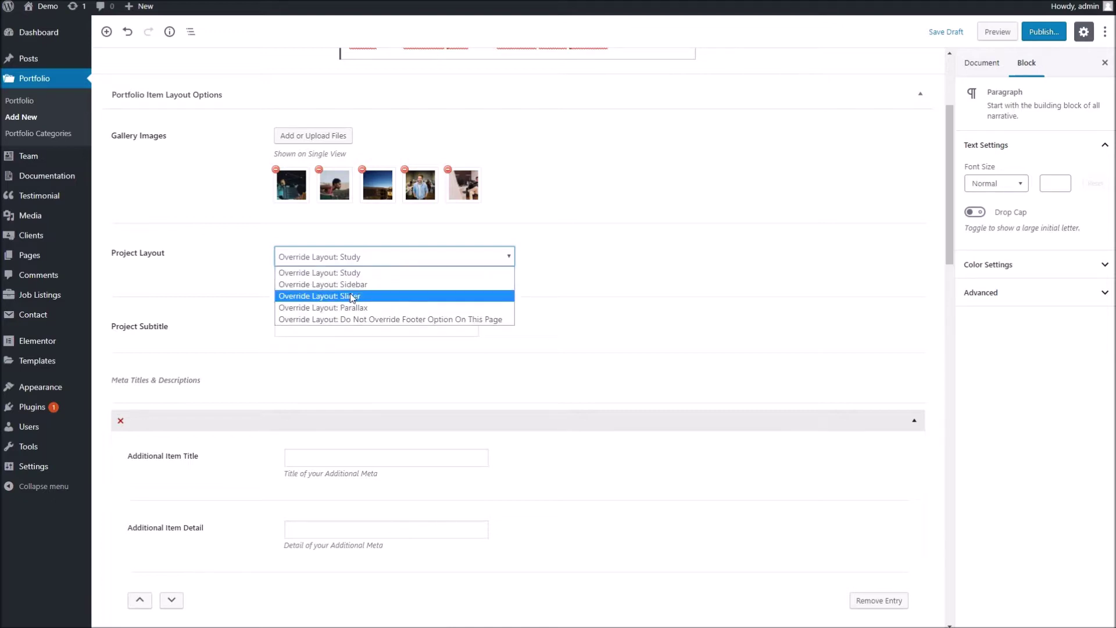
click(351, 272)
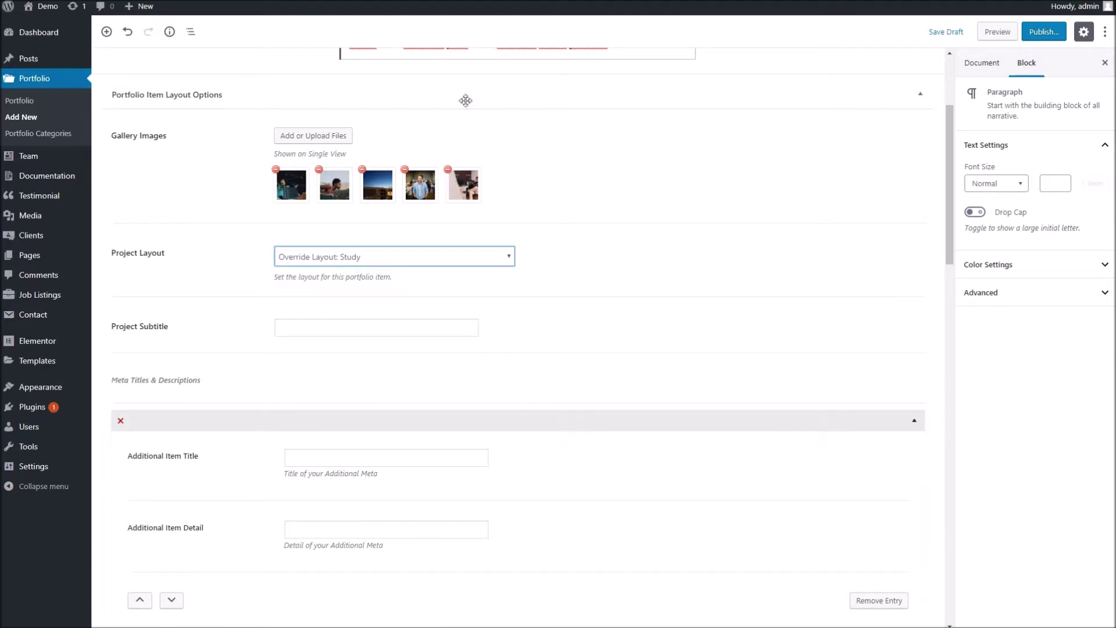
Set the project subtitle to "Subtitle Here"
scroll(326, 274, down, 2)
click(296, 211)
text(Subtitle Here)
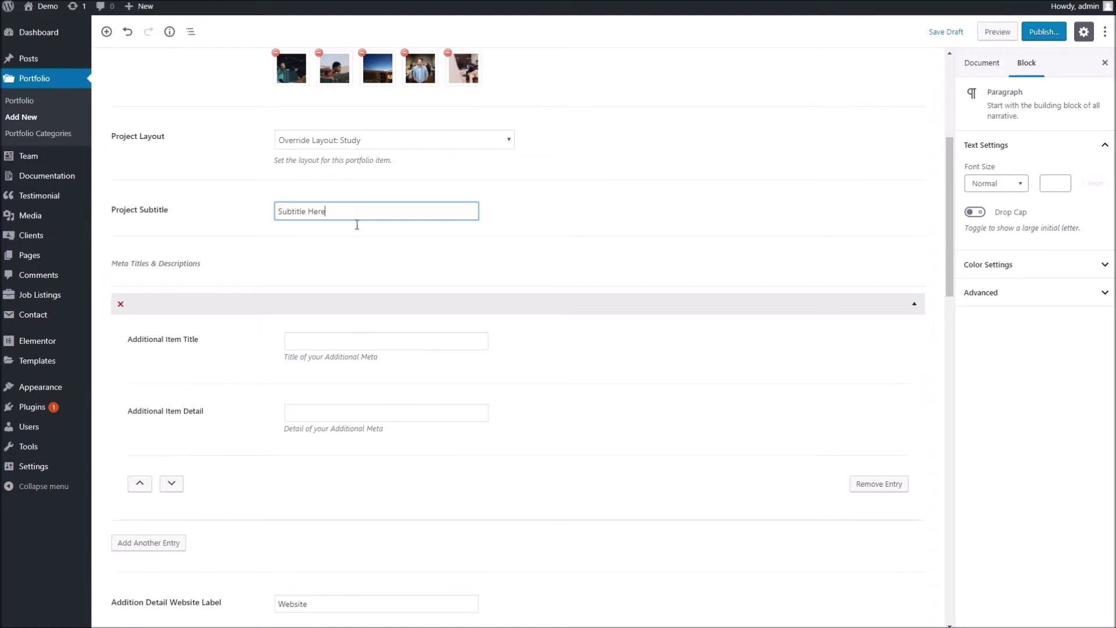
Fill the first additional meta entry with the title "Im a cool additional info!" and the detail "Yep, nice :)"
click(337, 341)
scroll(343, 328, down, 1)
text(A)
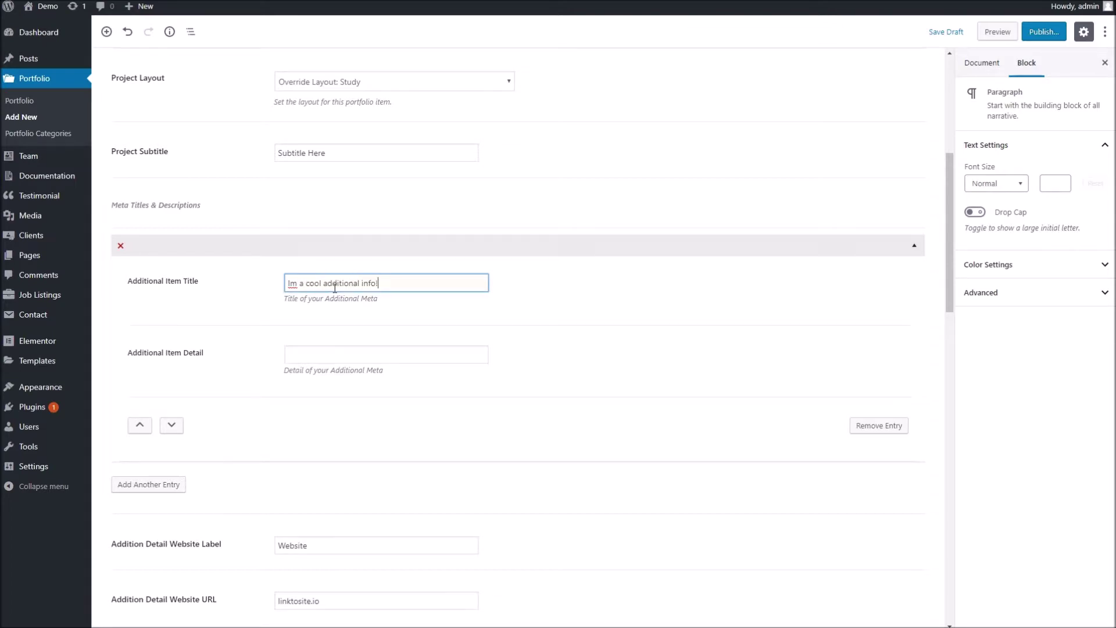
click(340, 350)
text(Yep, nice :))
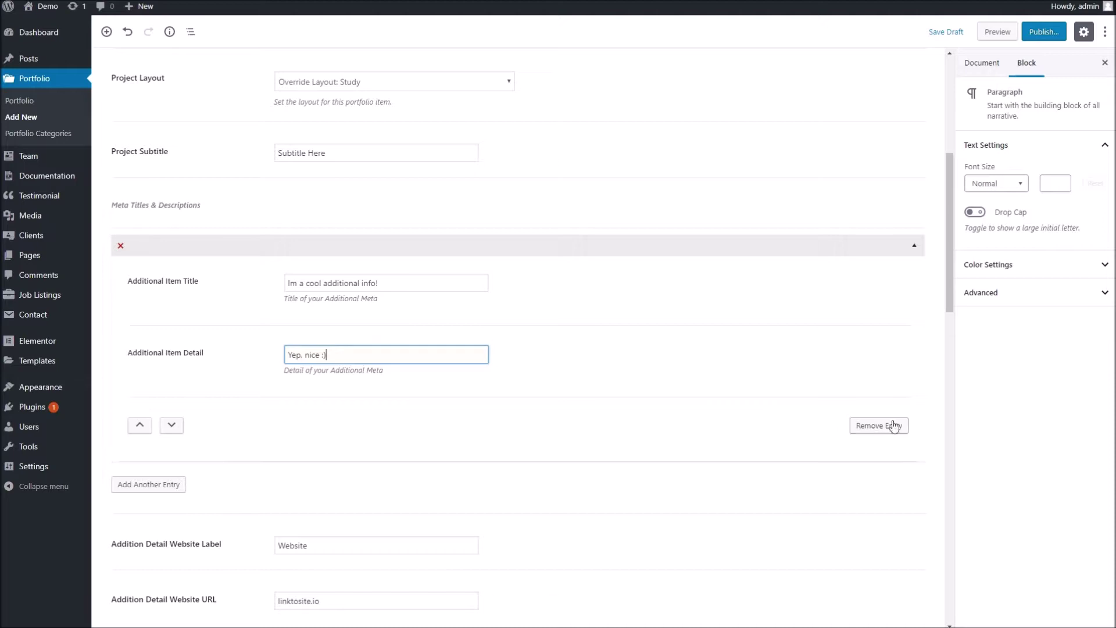
Add another meta entry with the title "Client" and the detail "Microsoft"
click(144, 483)
scroll(355, 408, down, 3)
click(360, 336)
key(Escape)
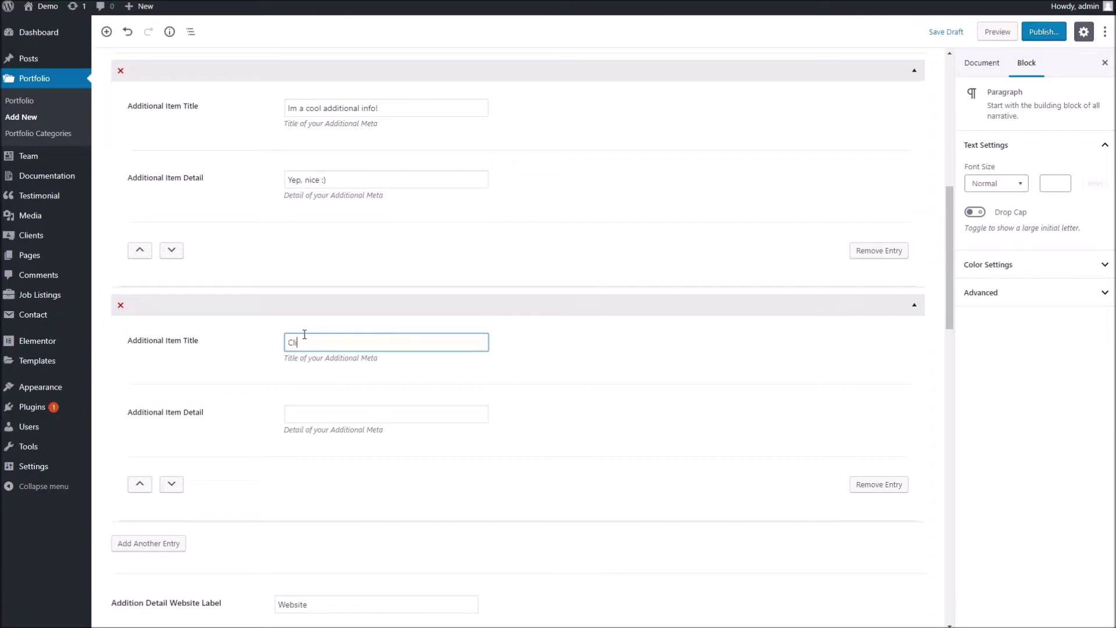
key(Tab)
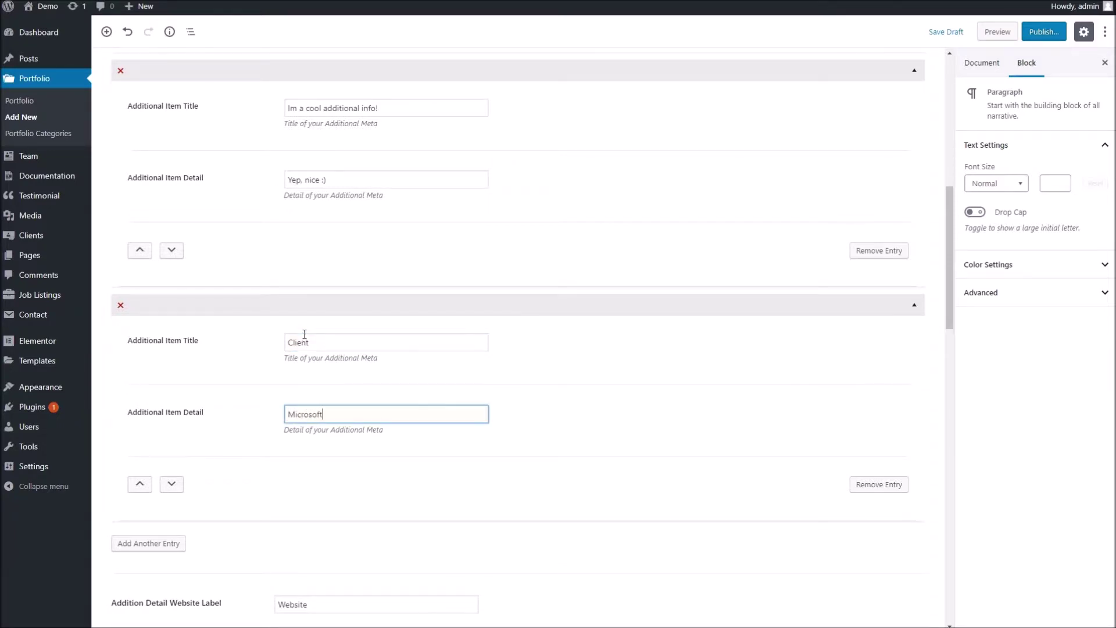
Examine the website label and URL fields and the page override options for logo, header, footer and colours
scroll(378, 359, down, 5)
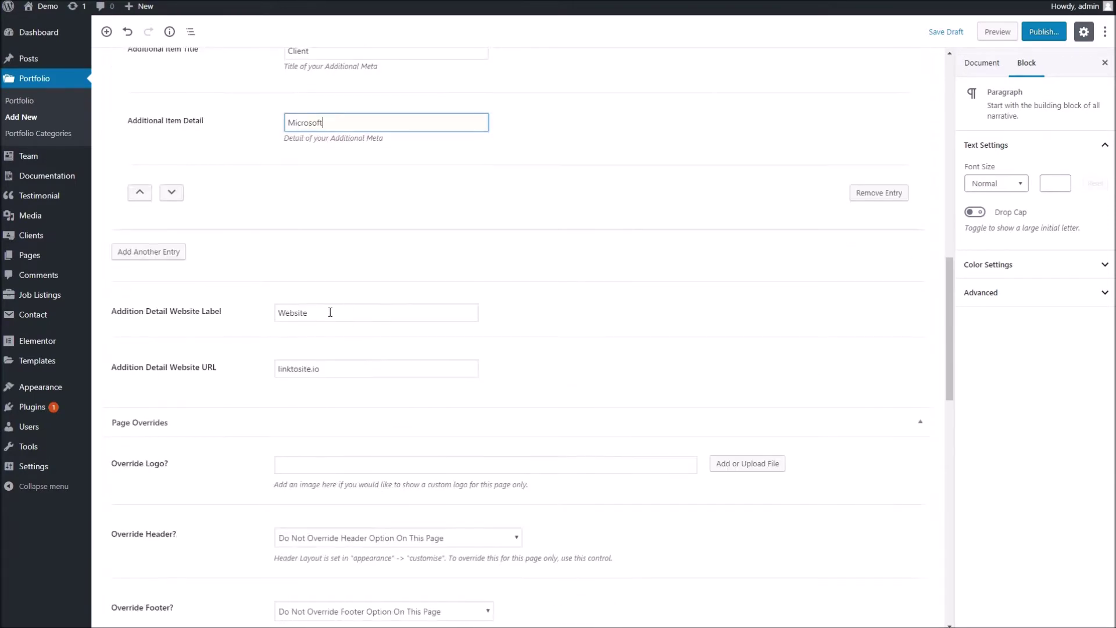
click(328, 312)
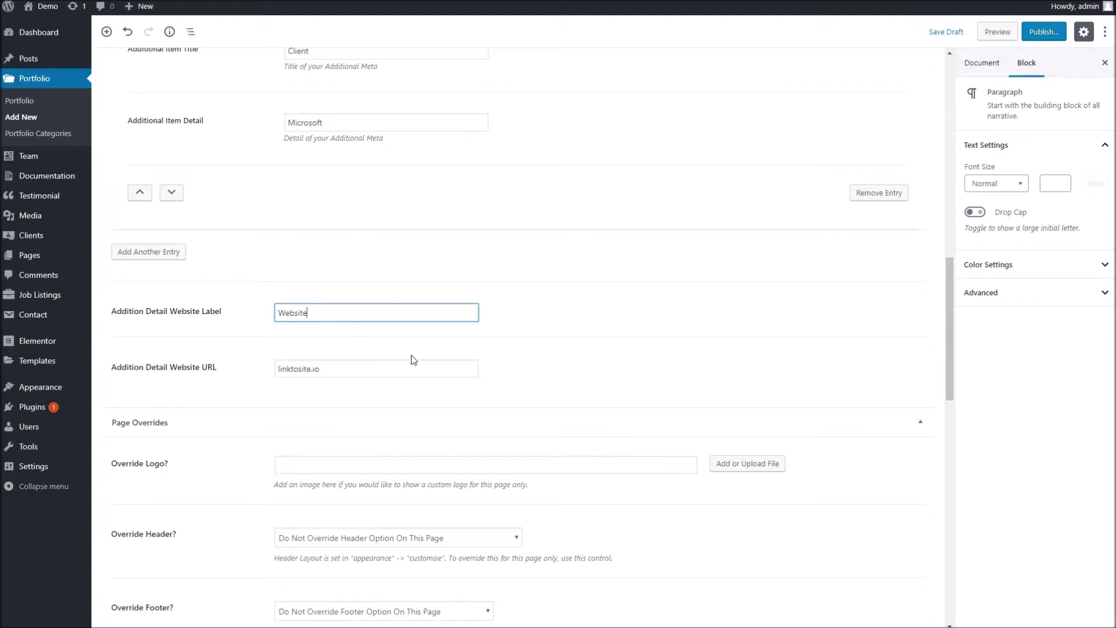
scroll(413, 360, down, 3)
scroll(348, 273, down, 1)
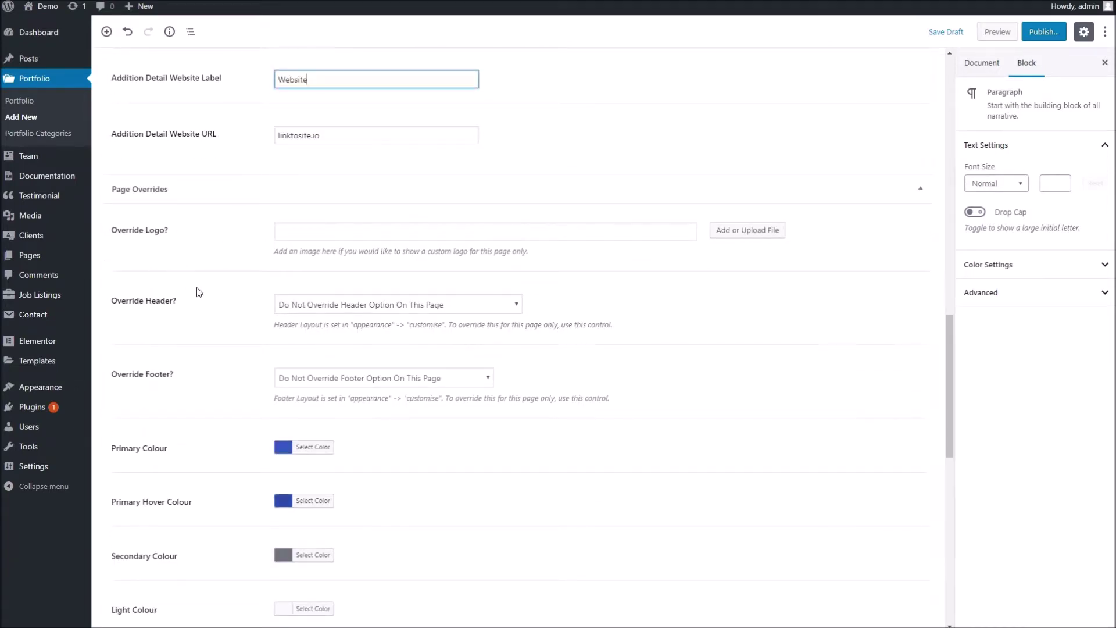
scroll(197, 287, down, 11)
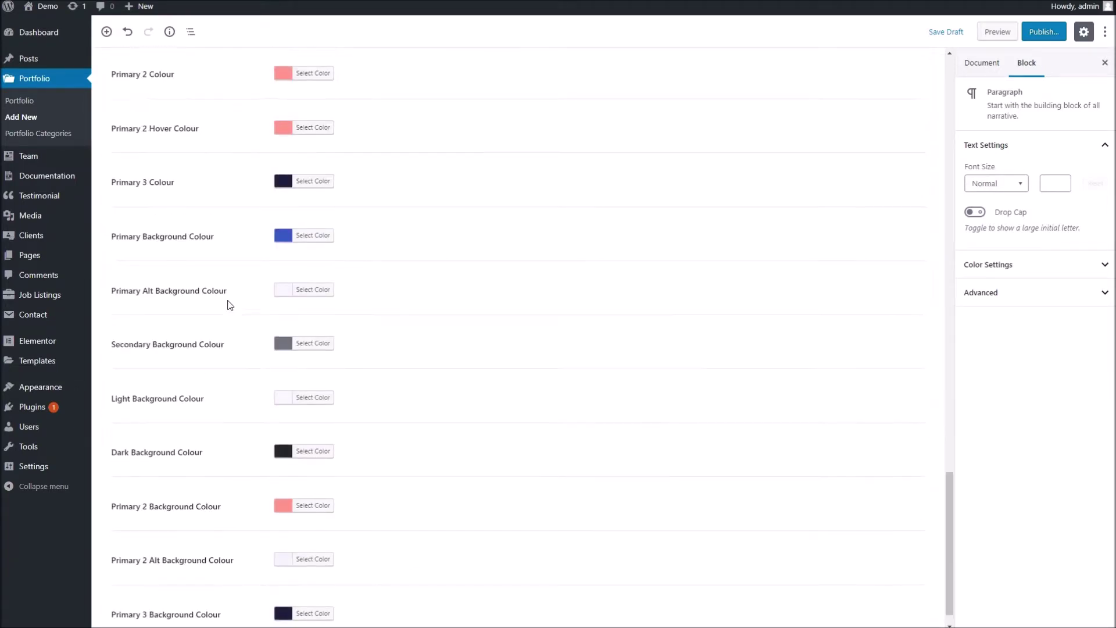
scroll(230, 305, up, 12)
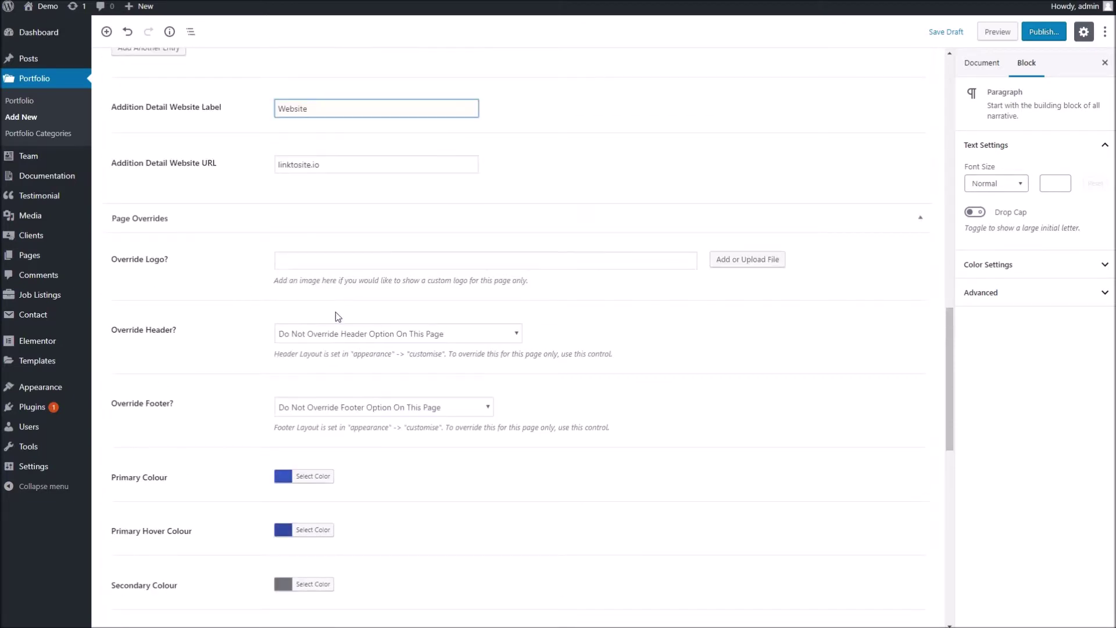
Examine the header override choices and the logo override field in the page overrides
click(350, 332)
click(350, 332)
click(305, 261)
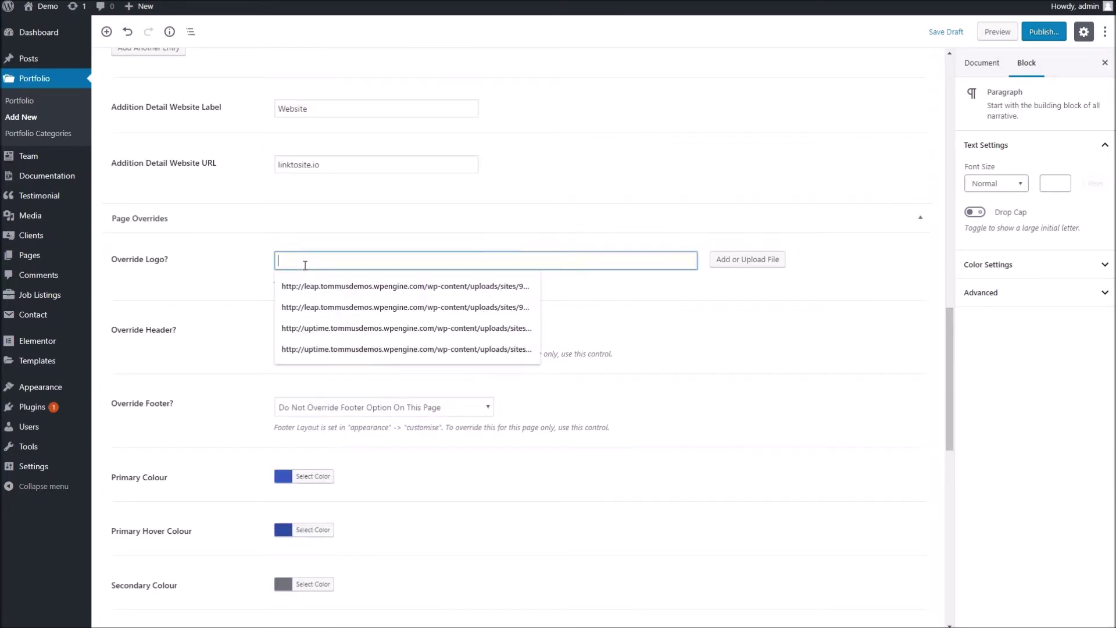
click(761, 348)
Set the portfolio item's featured image to the purple controller picture portfolio-item-2-1.jpg from the media library
scroll(779, 395, up, 10)
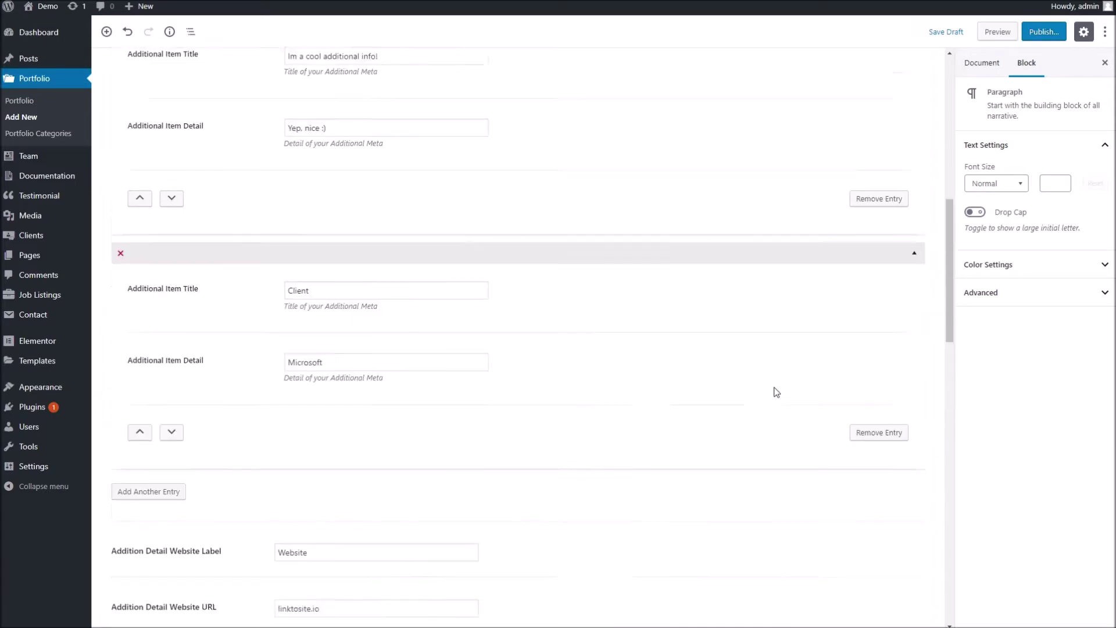
scroll(772, 392, up, 7)
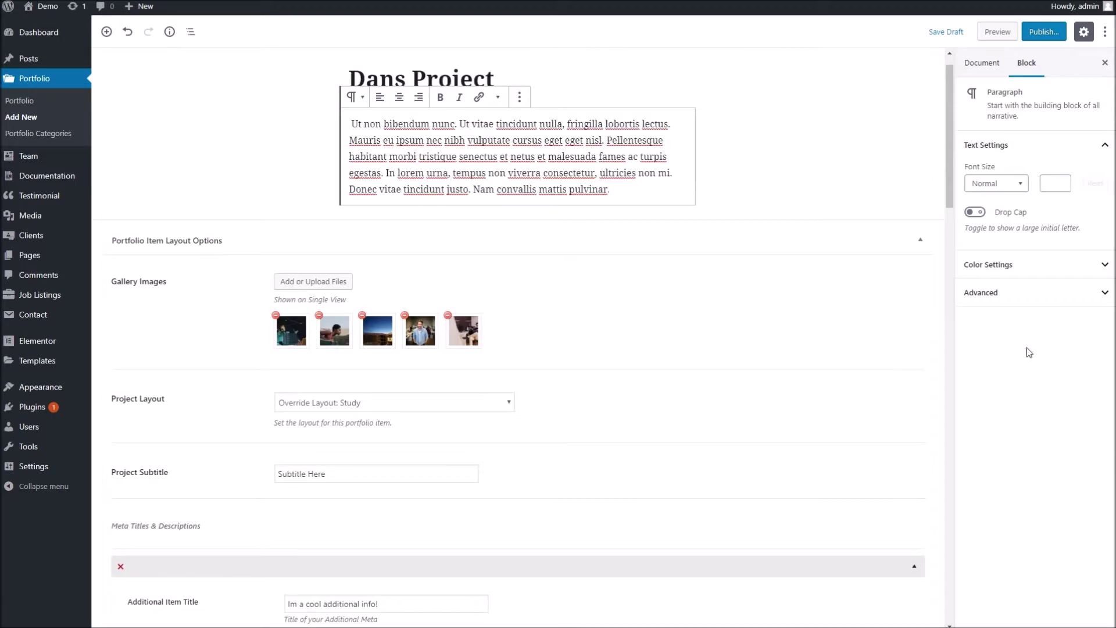
click(997, 68)
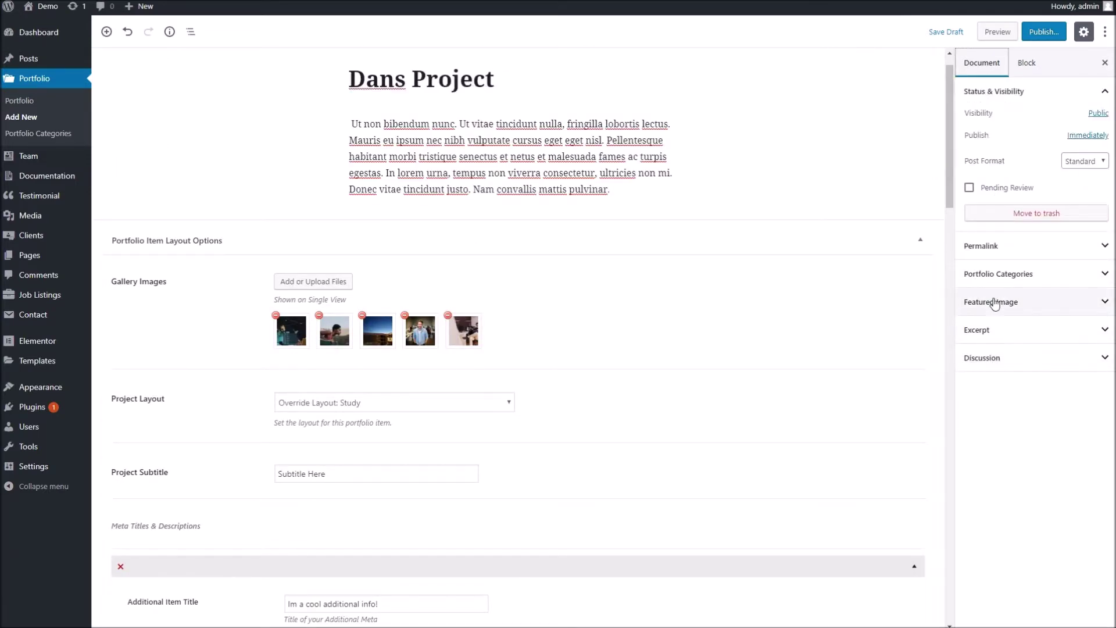
click(994, 303)
click(1017, 329)
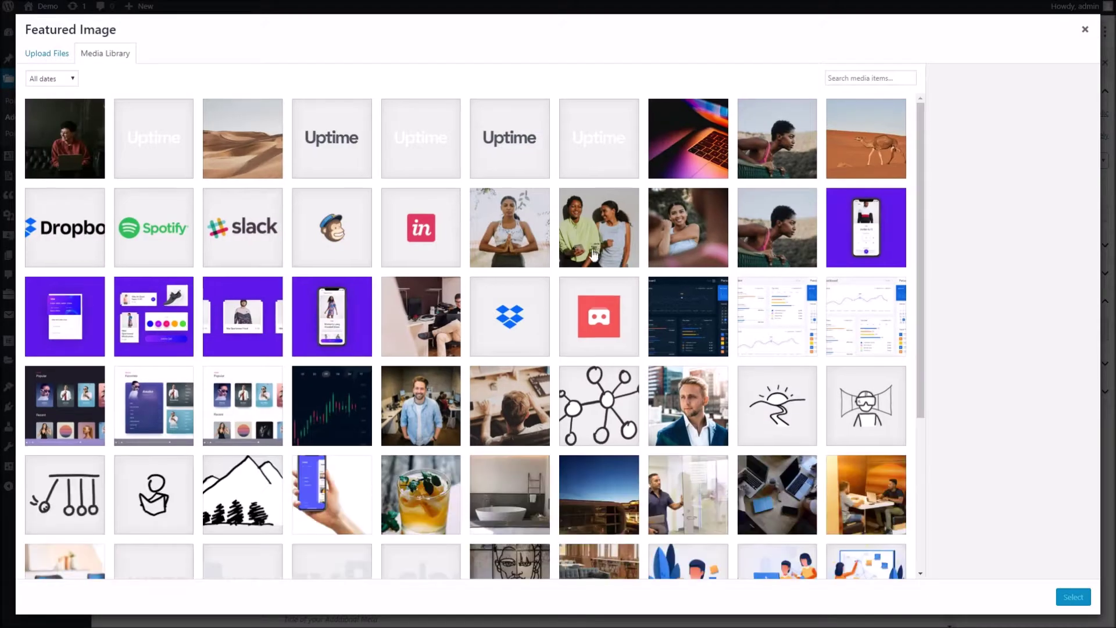
scroll(657, 381, down, 3)
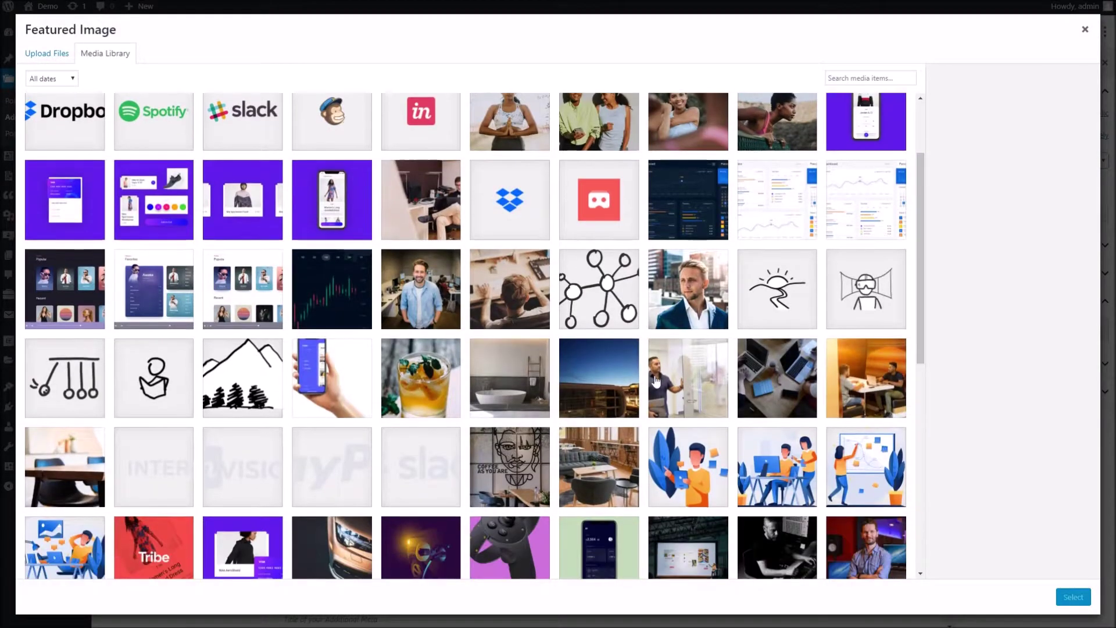
scroll(577, 379, down, 2)
click(508, 418)
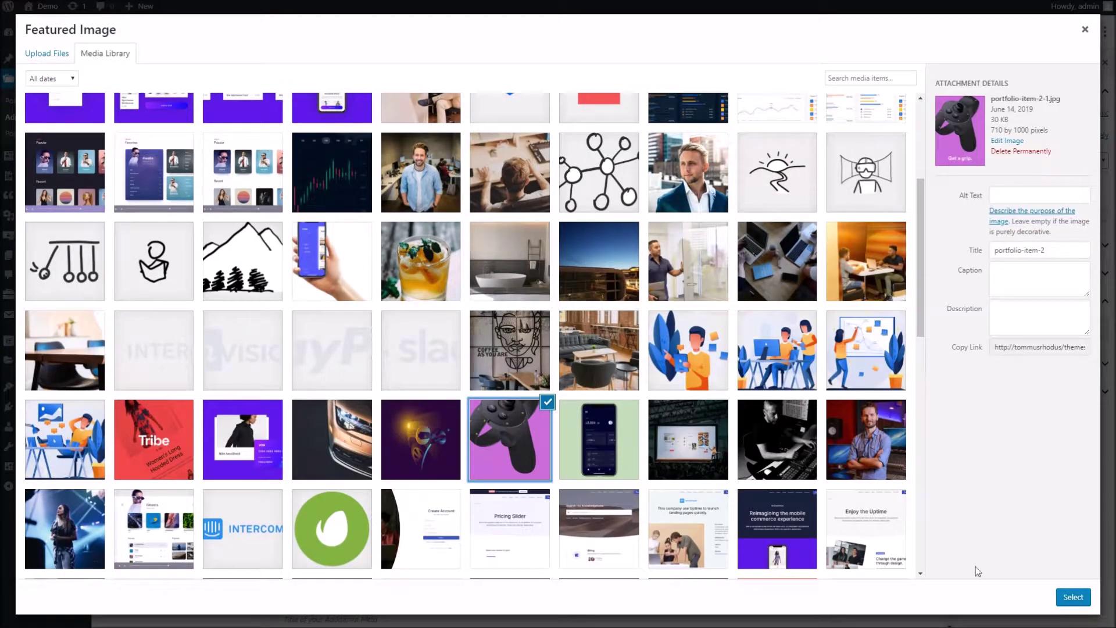
click(1072, 597)
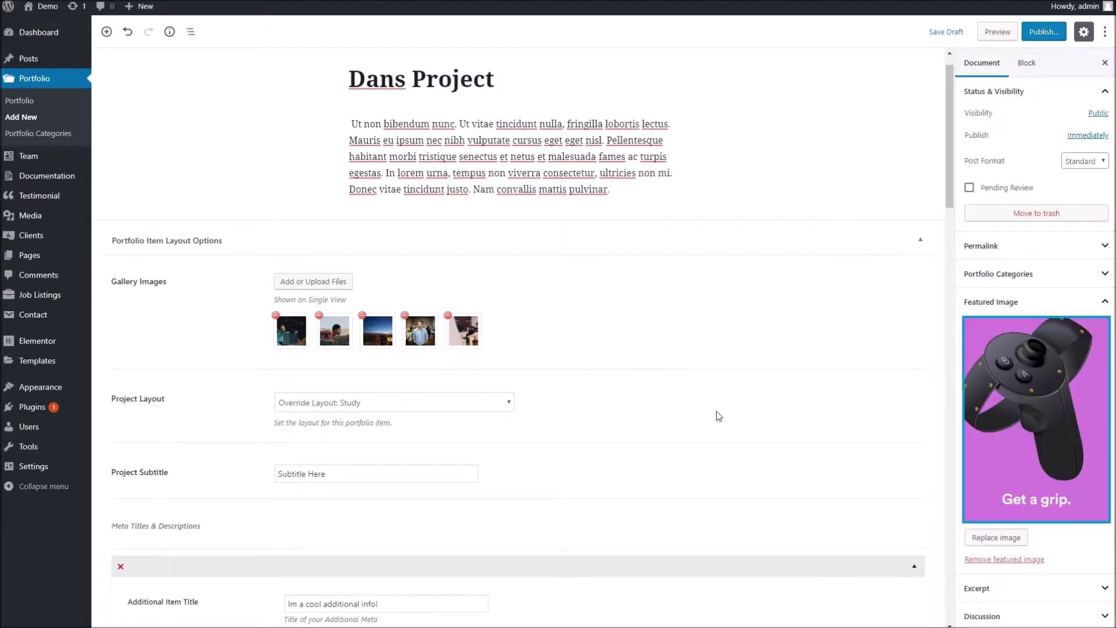
Publish the portfolio item immediately with public visibility and open its live page
click(1043, 31)
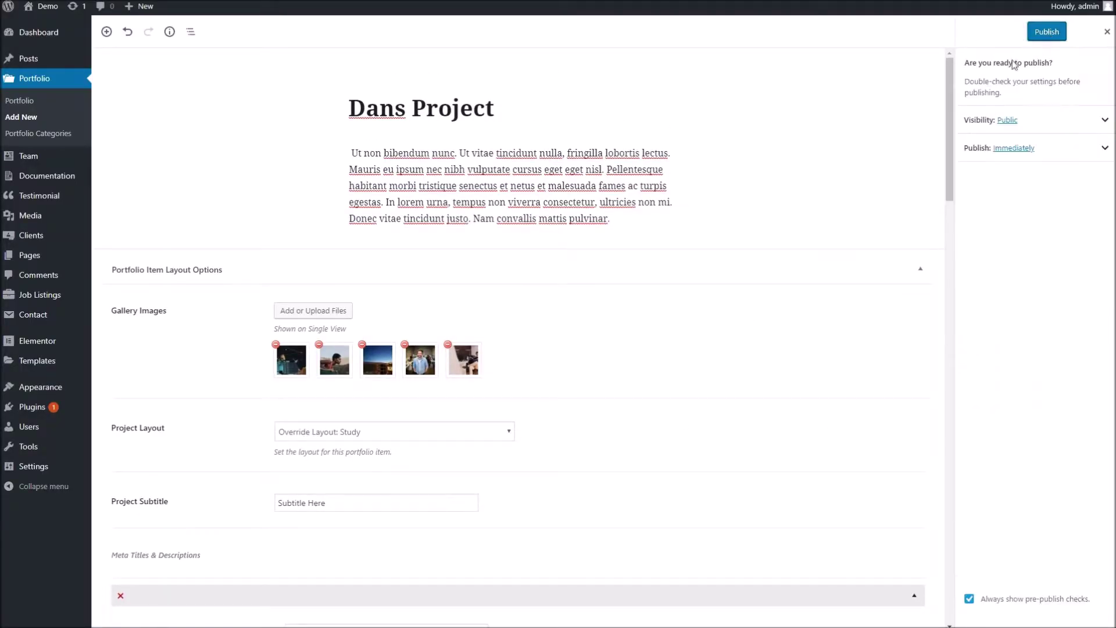
click(1046, 32)
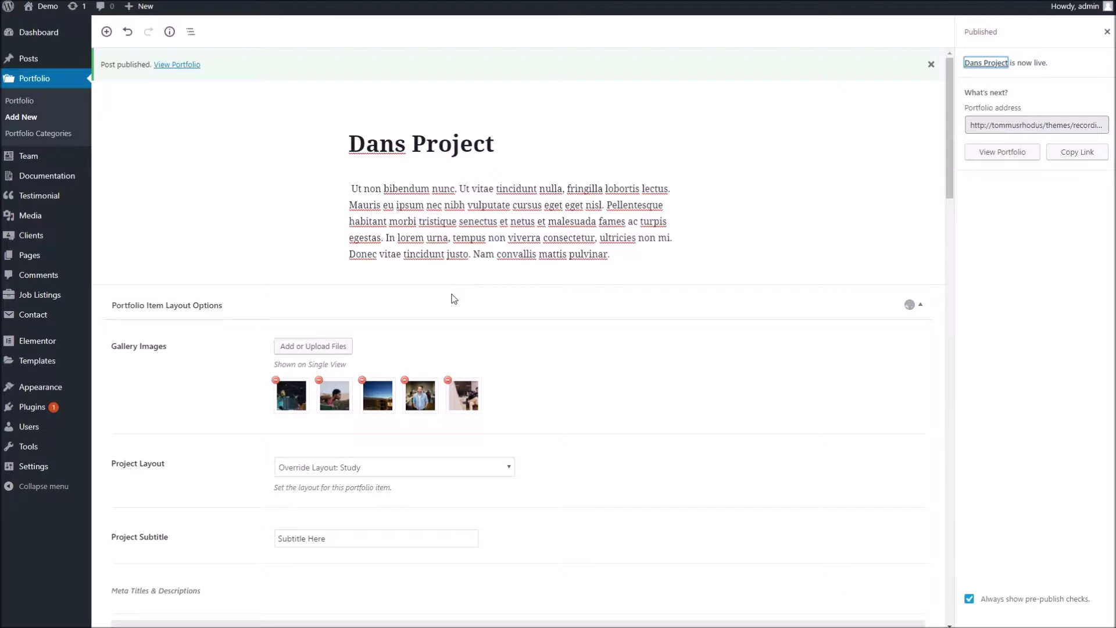
scroll(453, 299, down, 3)
scroll(306, 240, up, 4)
click(166, 65)
Examine how the subtitle and project title are displayed in the live page's header
scroll(700, 200, down, 8)
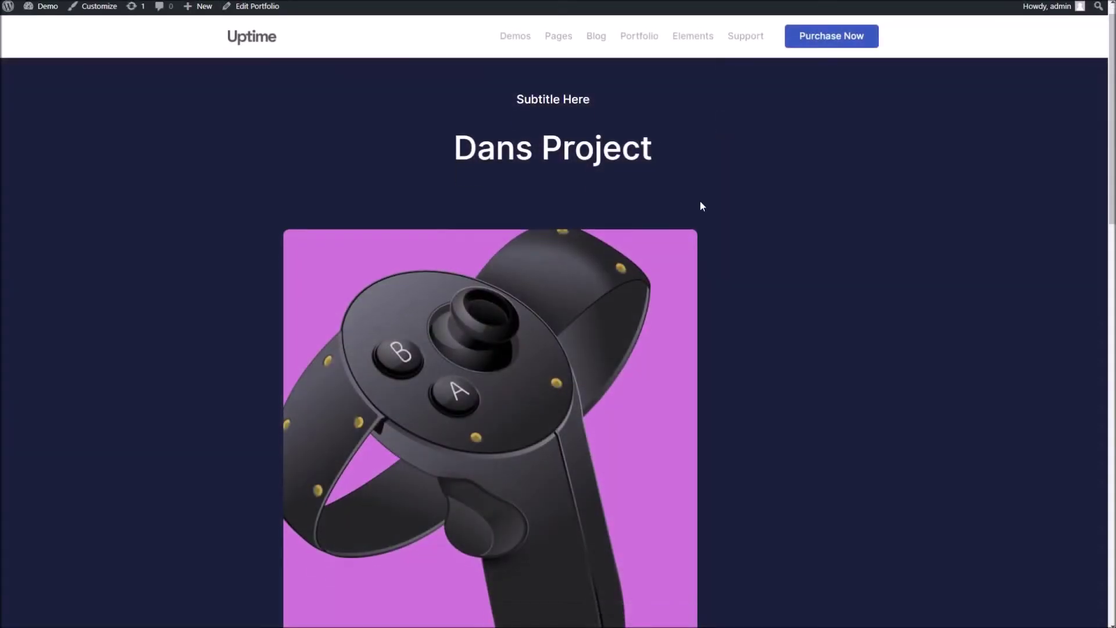
scroll(700, 201, up, 6)
scroll(701, 202, up, 2)
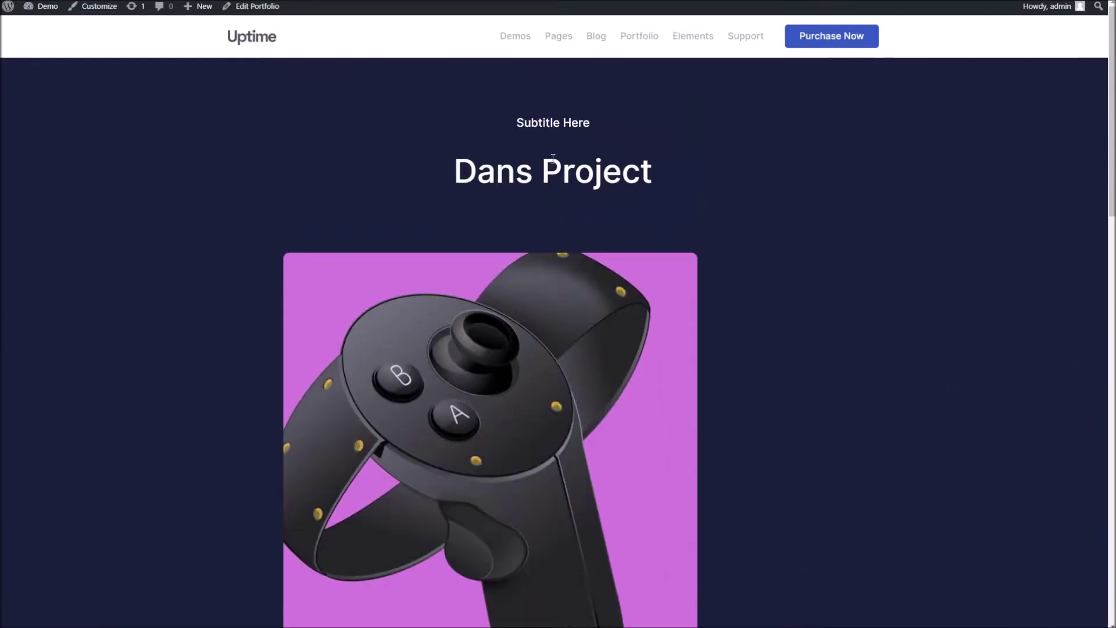
drag(454, 171, 618, 172)
drag(545, 122, 589, 129)
drag(517, 176, 652, 174)
Examine the featured image, body text, share links and comments area on the live portfolio page
scroll(508, 134, down, 3)
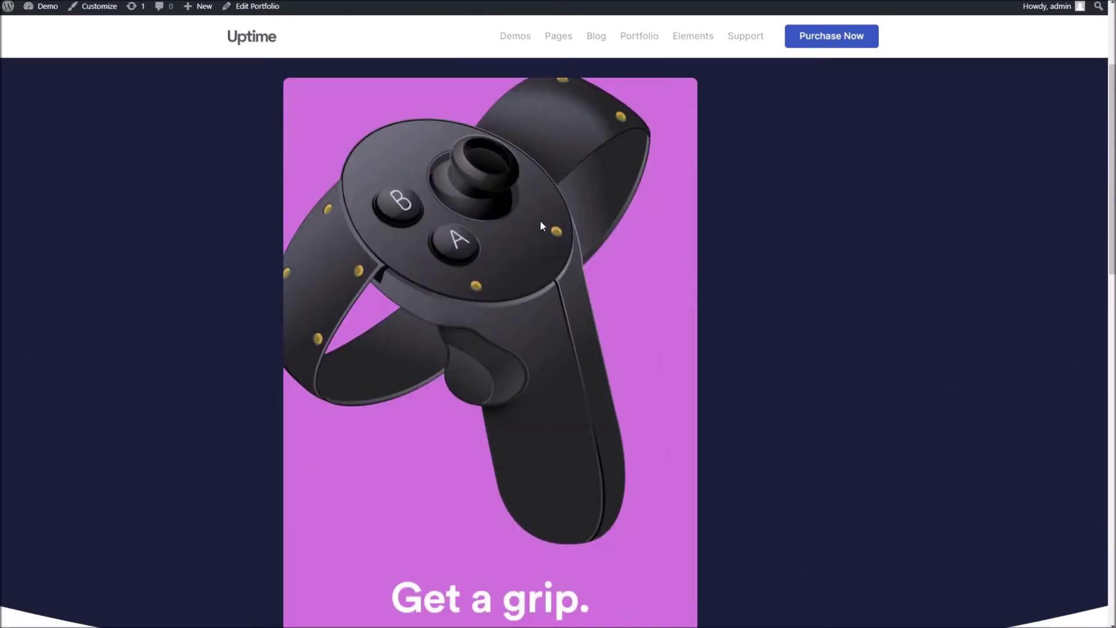
scroll(592, 306, down, 6)
scroll(661, 314, up, 5)
scroll(730, 199, up, 2)
scroll(809, 195, down, 7)
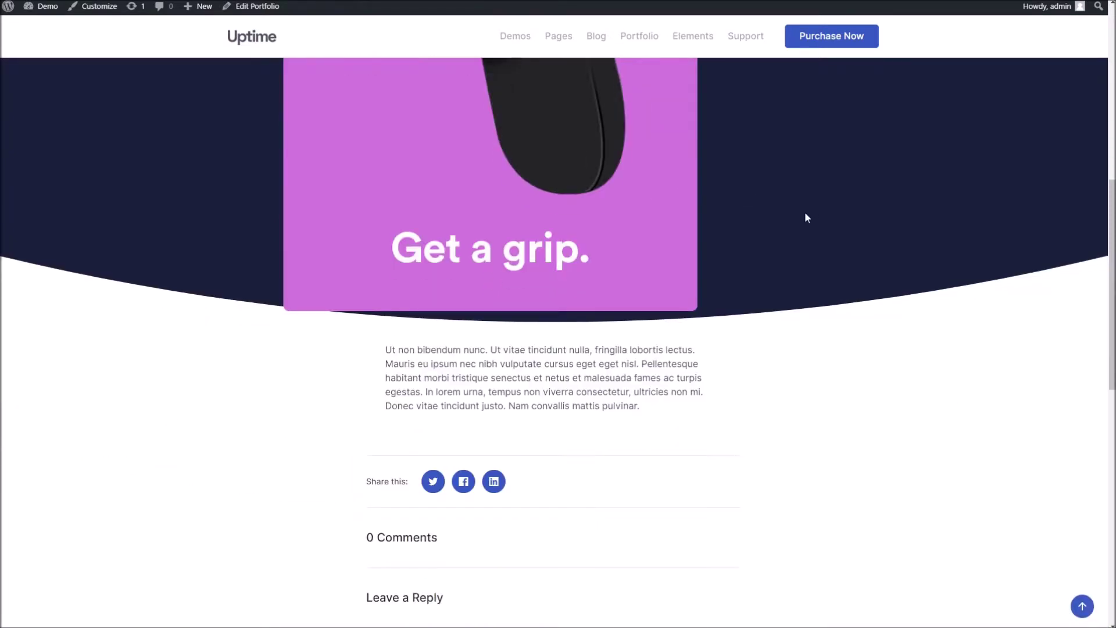
scroll(807, 218, up, 3)
scroll(552, 274, down, 3)
drag(379, 351, 636, 405)
click(462, 370)
drag(386, 350, 552, 393)
click(524, 381)
scroll(552, 378, down, 1)
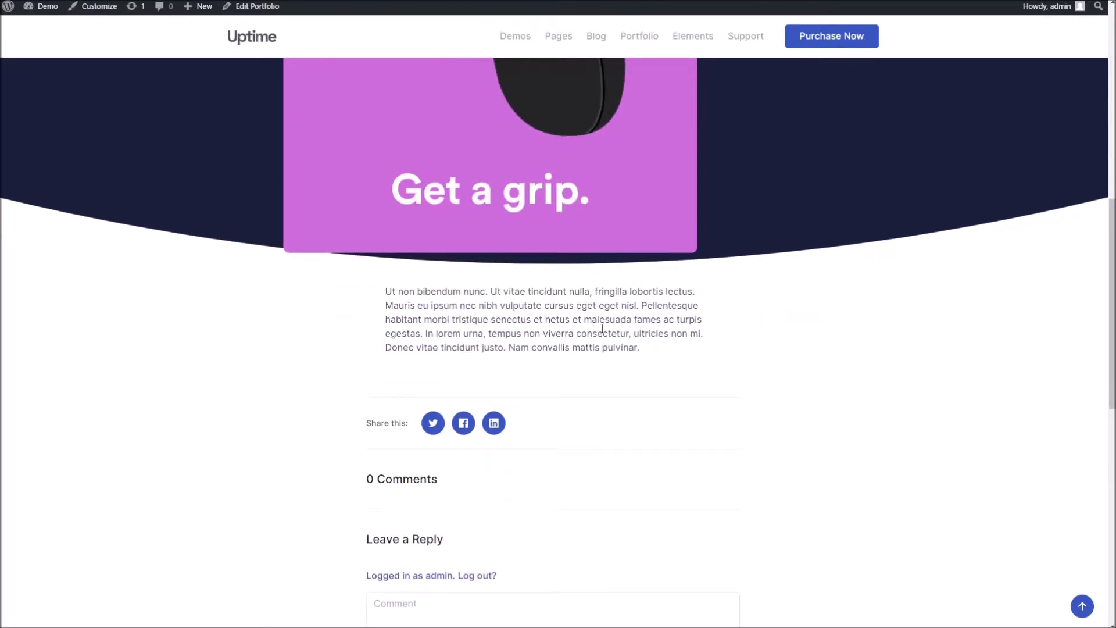
scroll(605, 330, up, 7)
scroll(603, 328, down, 9)
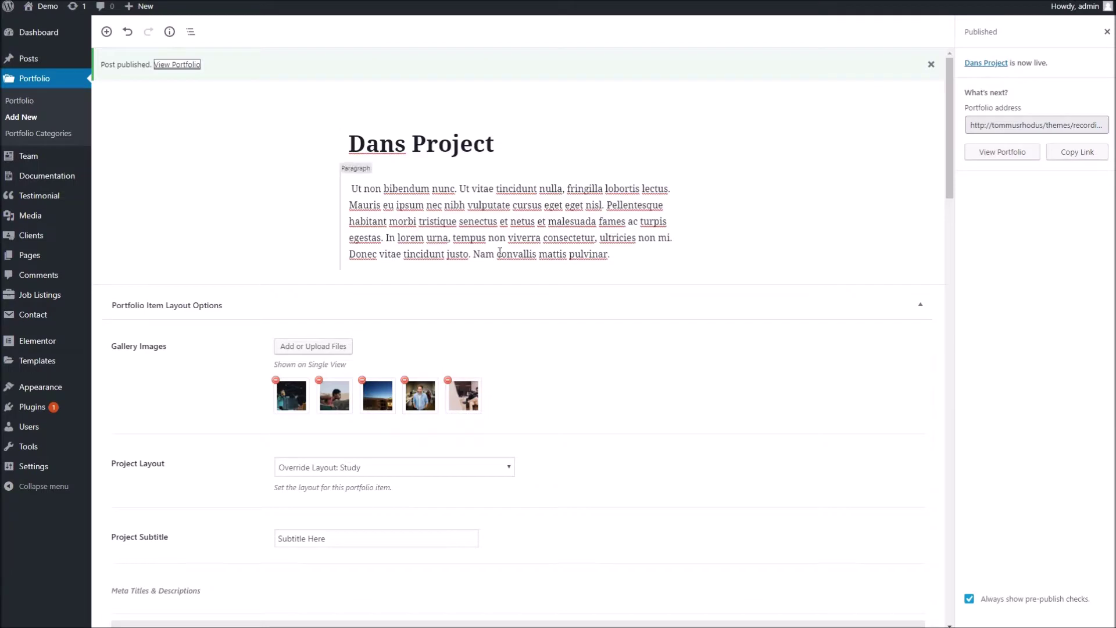
Back in the editor, insert an image block below the paragraph with the library photo of the smiling woman stretching her arm
click(499, 255)
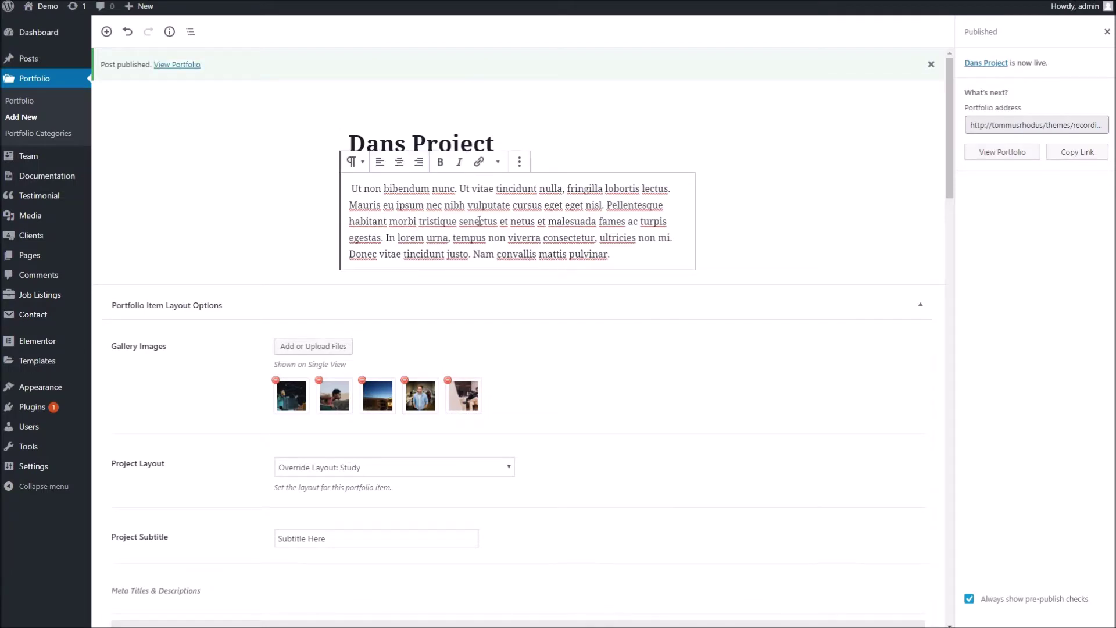
click(106, 32)
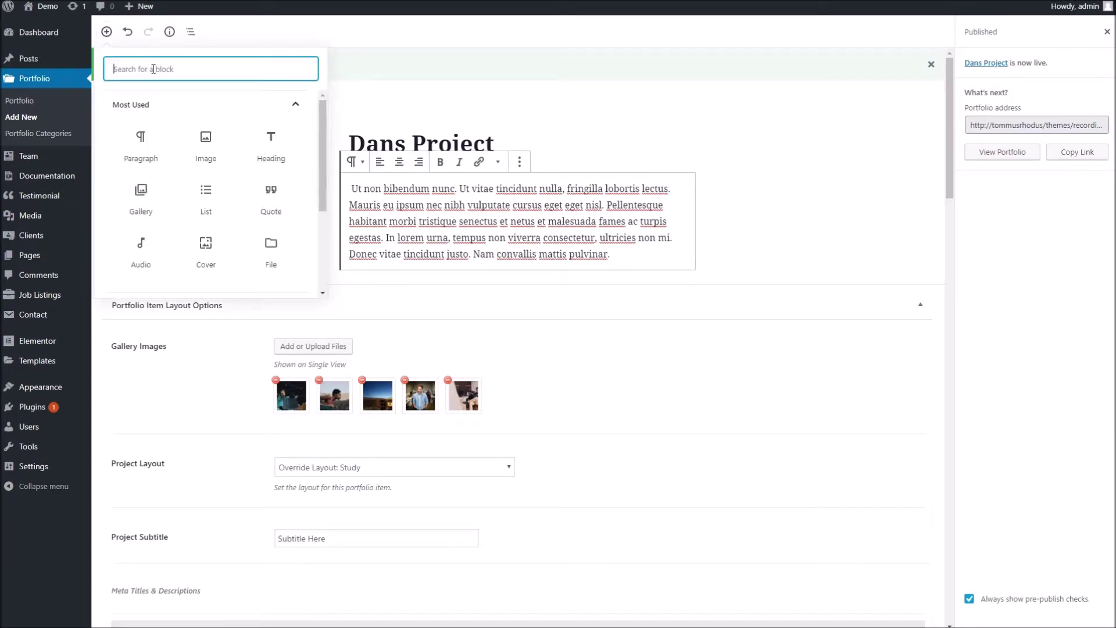
click(201, 155)
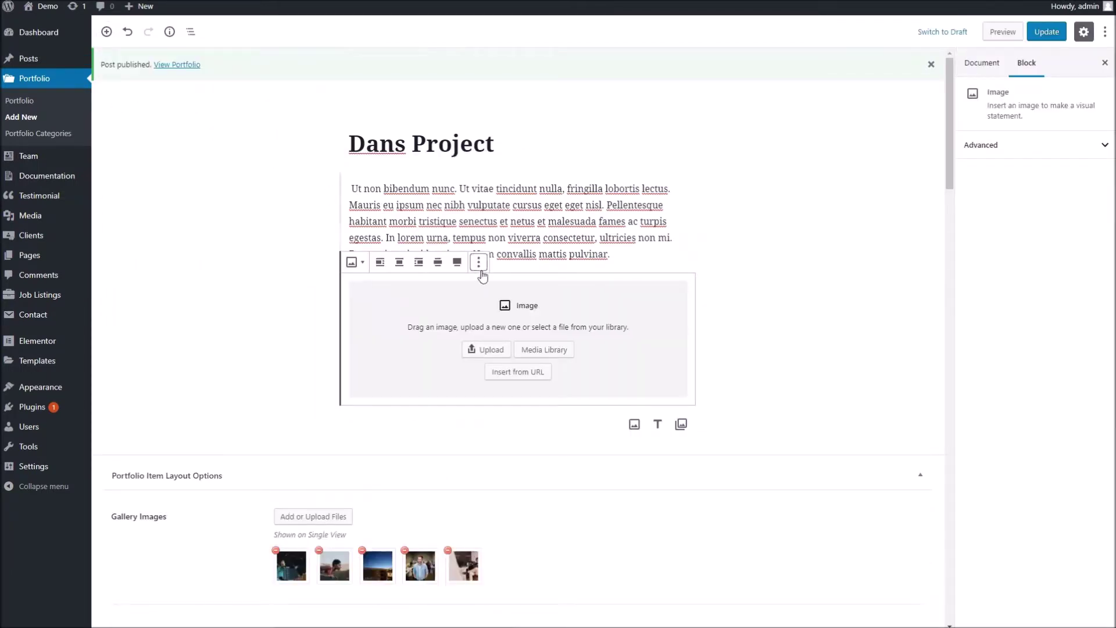
click(535, 351)
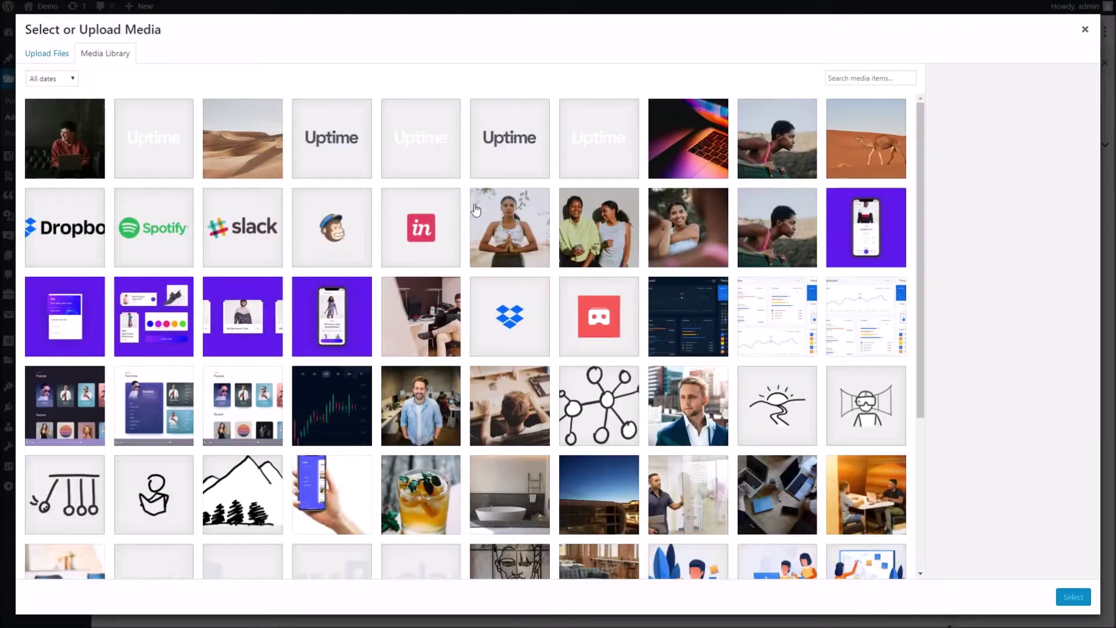
click(689, 242)
click(1072, 596)
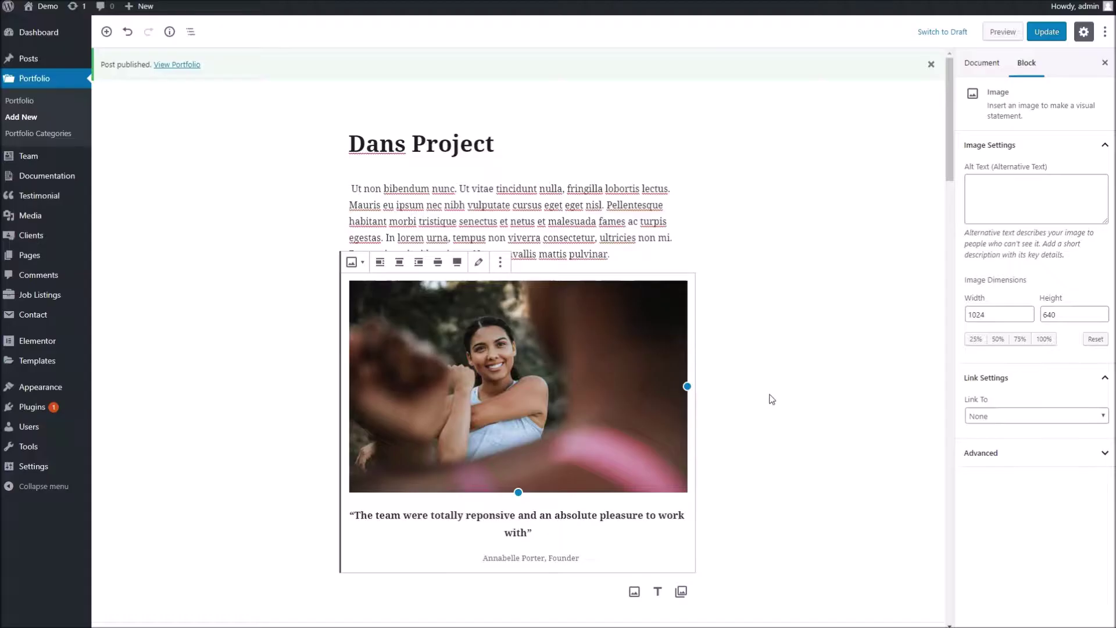
Duplicate the body paragraph and move one copy below the woman's photo
scroll(333, 297, down, 3)
scroll(372, 129, up, 2)
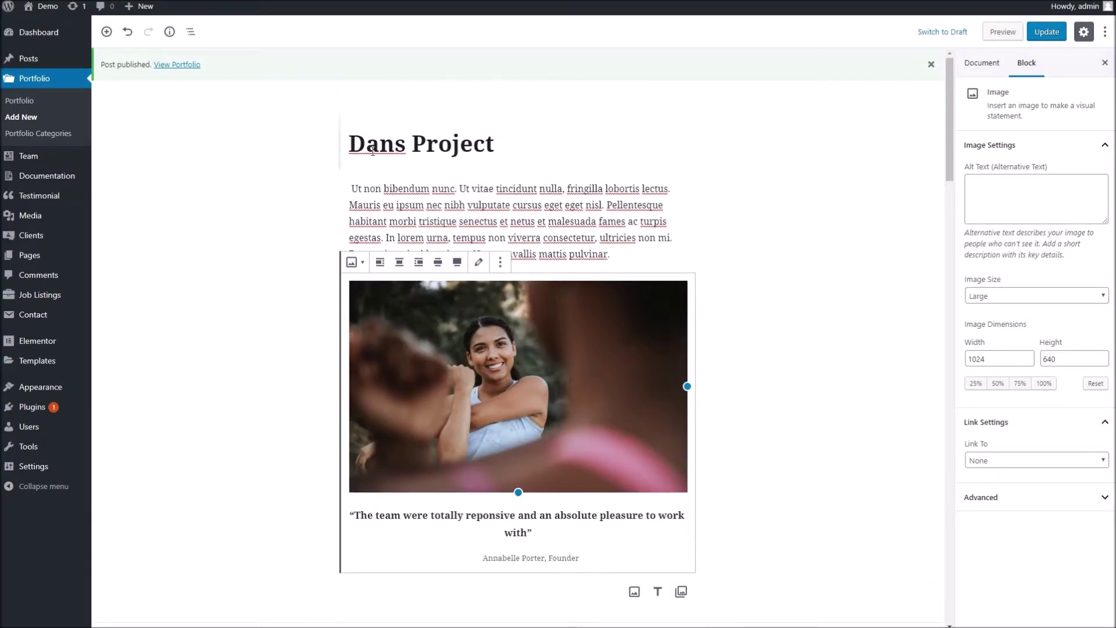
click(330, 189)
right_click(331, 189)
click(489, 189)
click(519, 162)
click(555, 216)
scroll(331, 175, down, 4)
drag(330, 113, 378, 518)
scroll(445, 349, down, 7)
scroll(445, 289, up, 8)
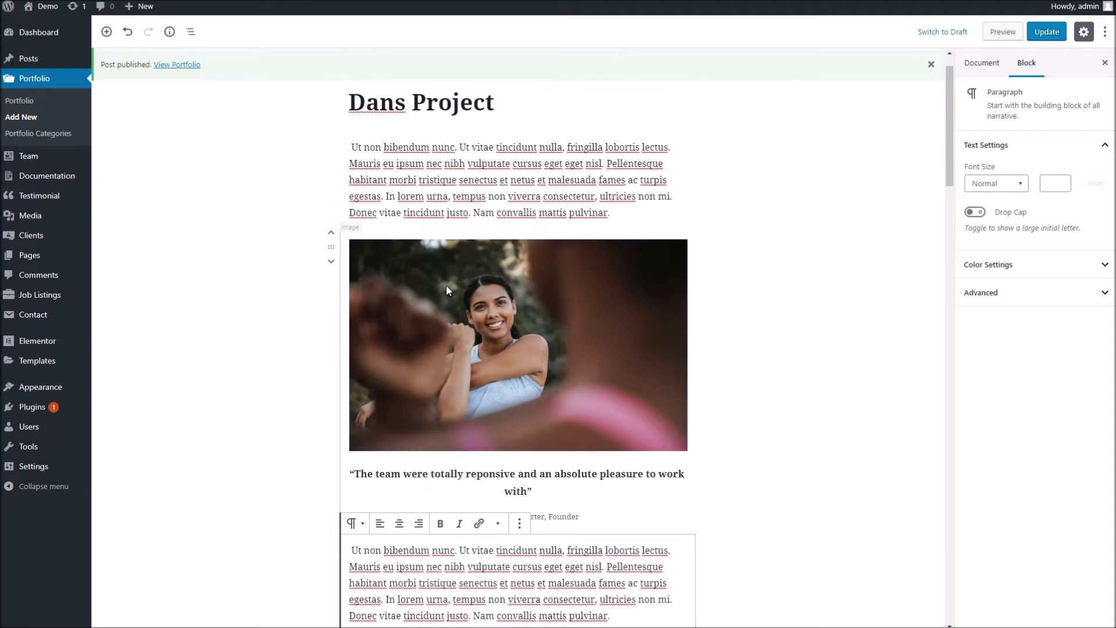
Insert an image block below the second paragraph with the desert picture inner-11.jpg from the media library
scroll(439, 277, down, 4)
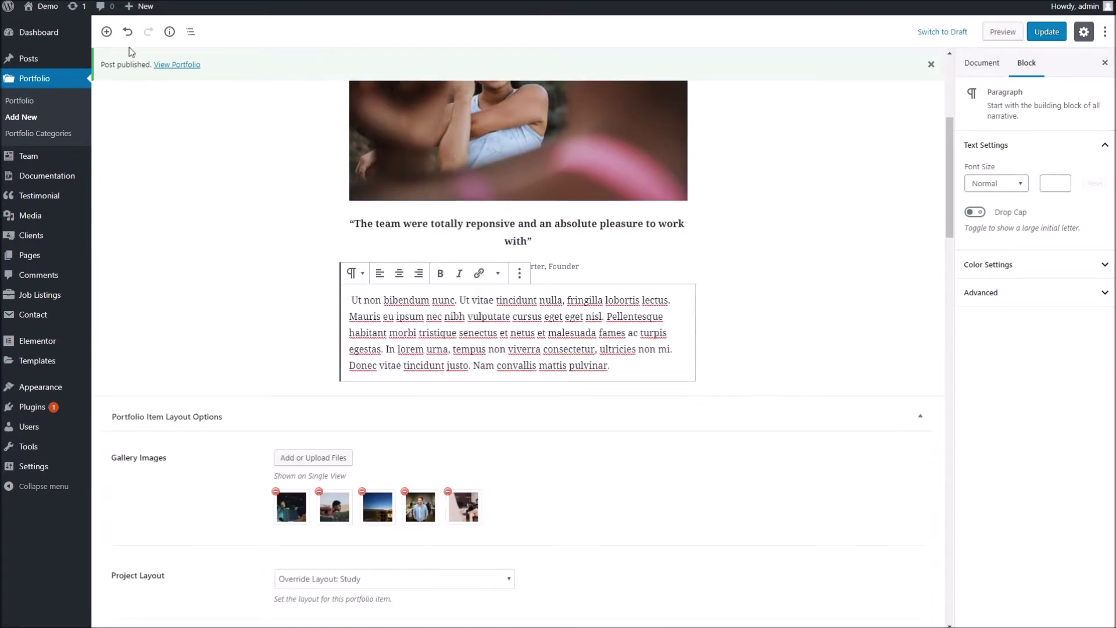
click(106, 32)
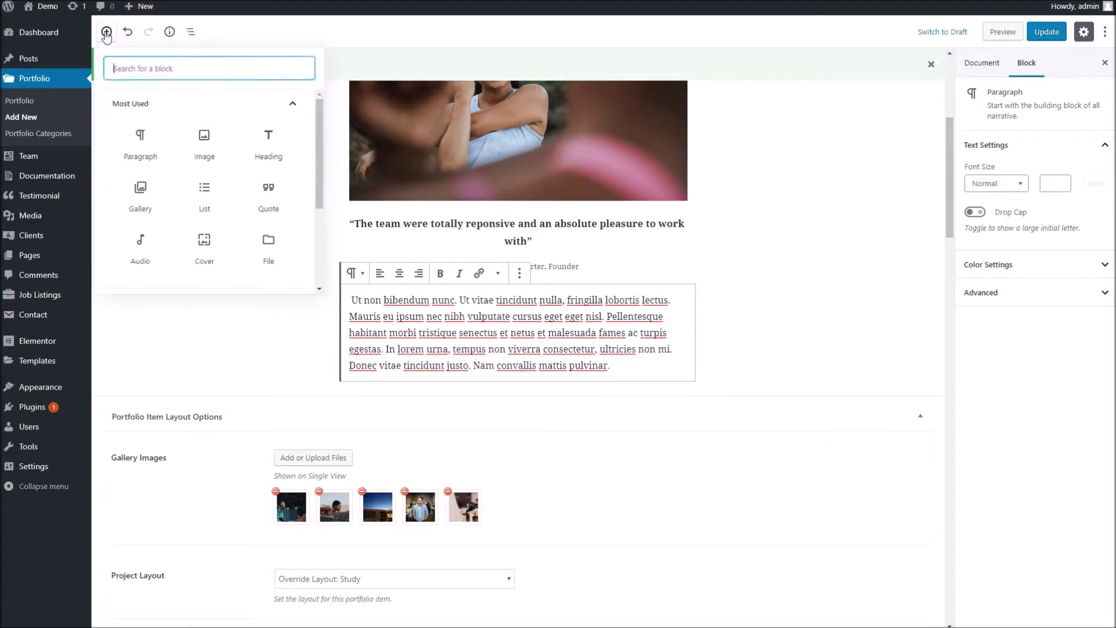
click(206, 142)
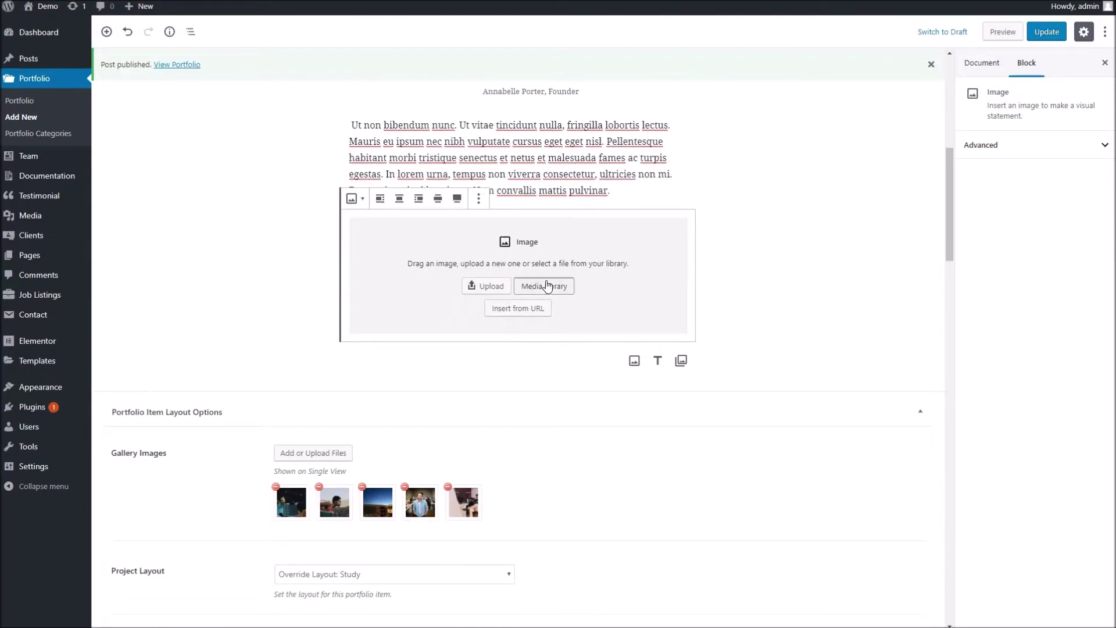
click(545, 286)
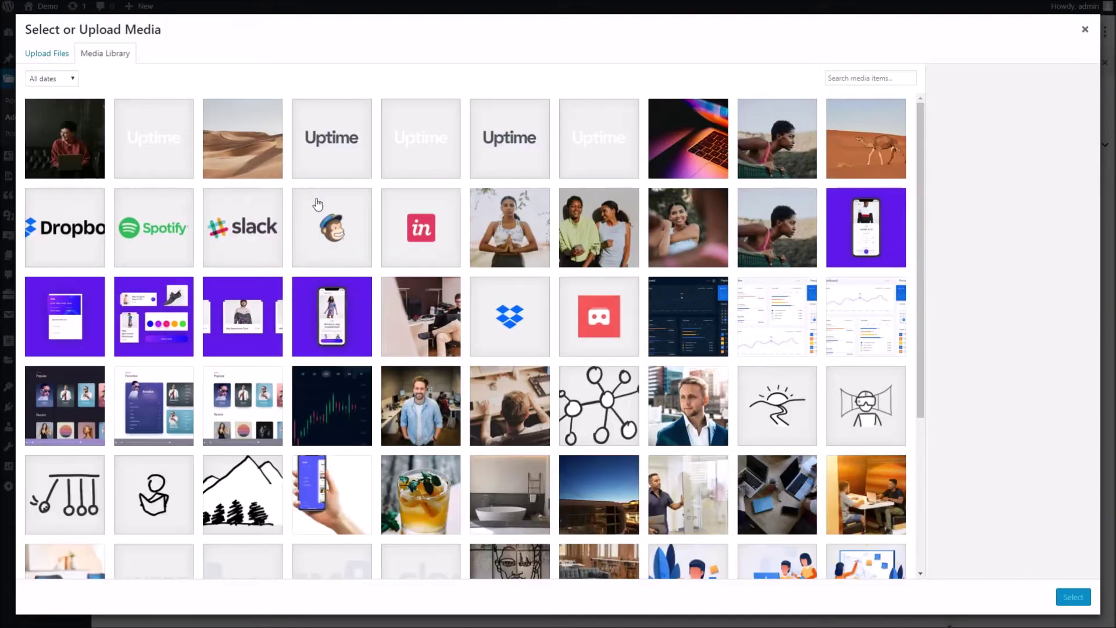
click(250, 142)
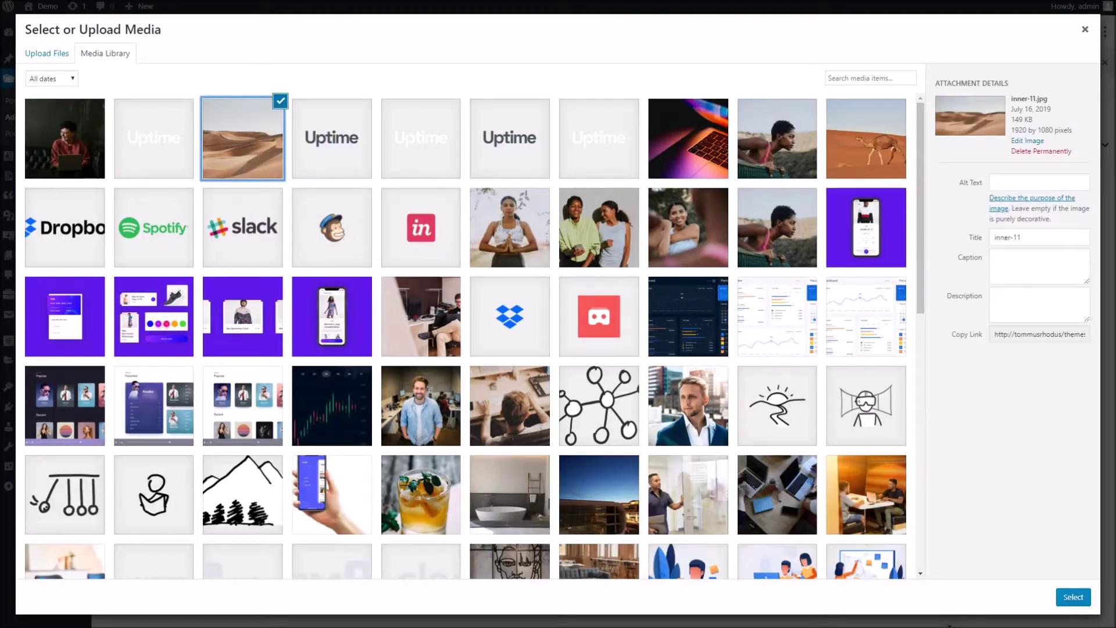
click(1073, 597)
Update the published portfolio item and reload its live page
click(1046, 32)
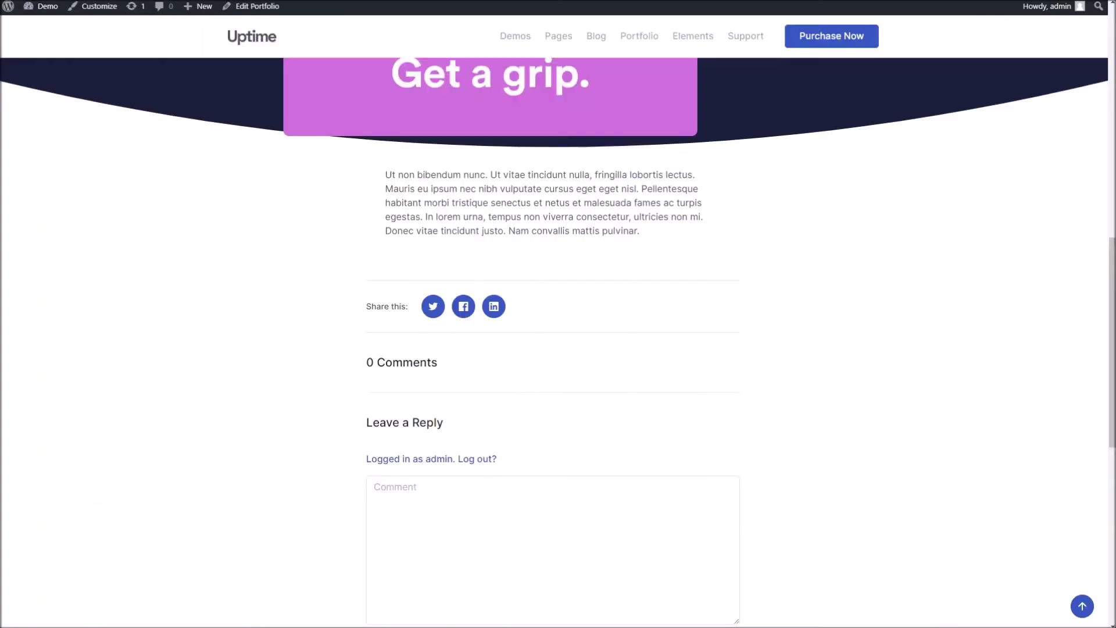
right_click(830, 0)
click(849, 0)
Examine the added images, quote caption and second paragraph on the live portfolio page
scroll(665, 180, up, 1)
scroll(664, 180, down, 1)
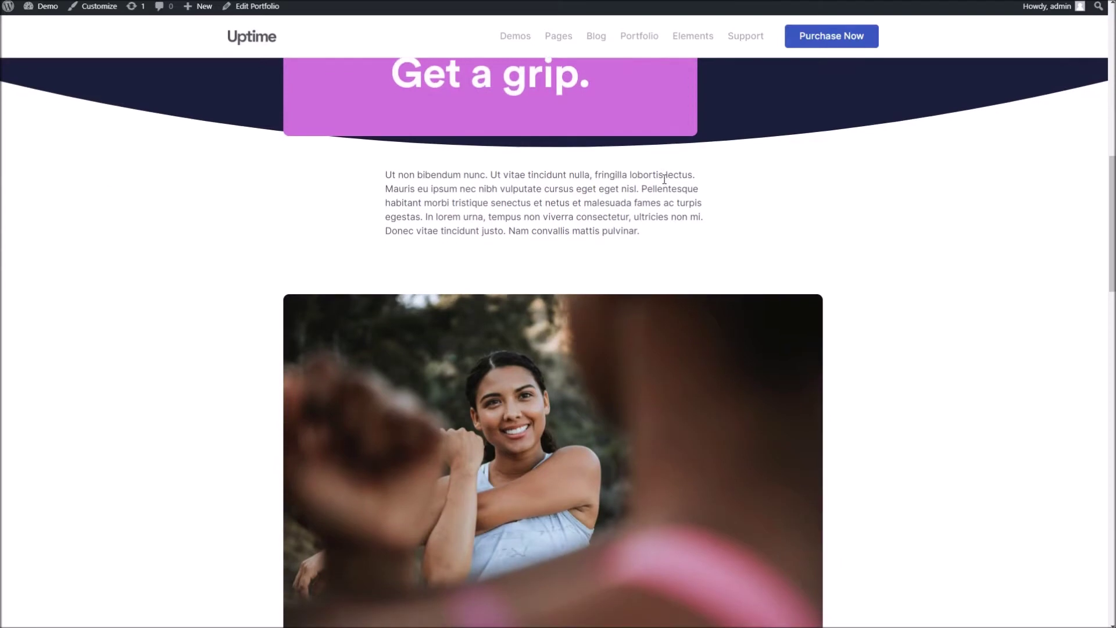
scroll(495, 201, down, 12)
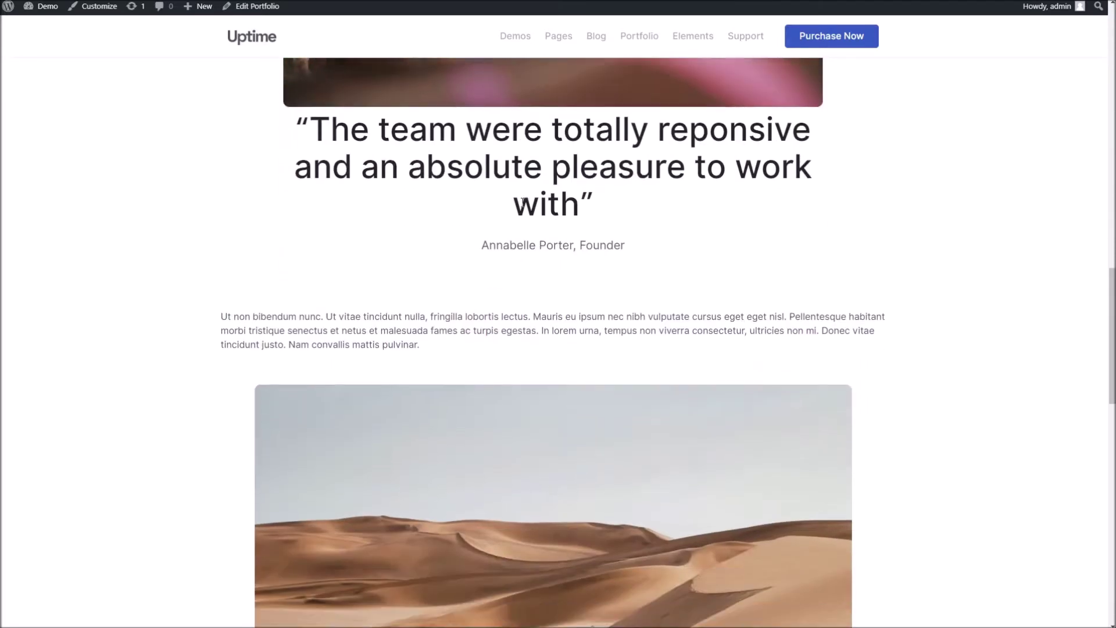
scroll(523, 202, down, 6)
scroll(523, 202, up, 11)
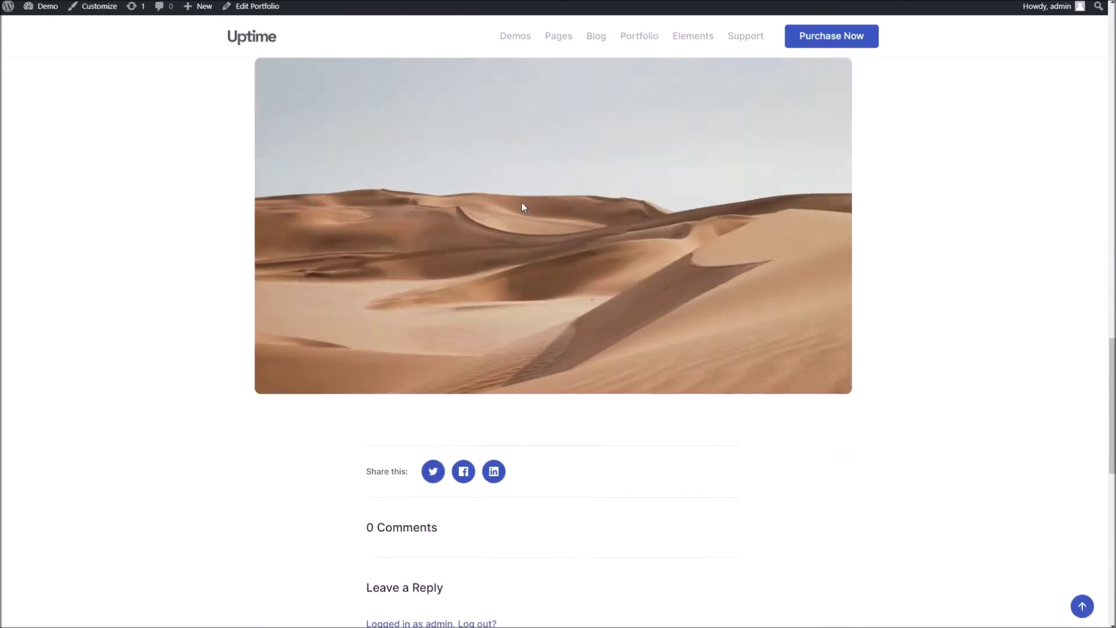
scroll(522, 202, up, 4)
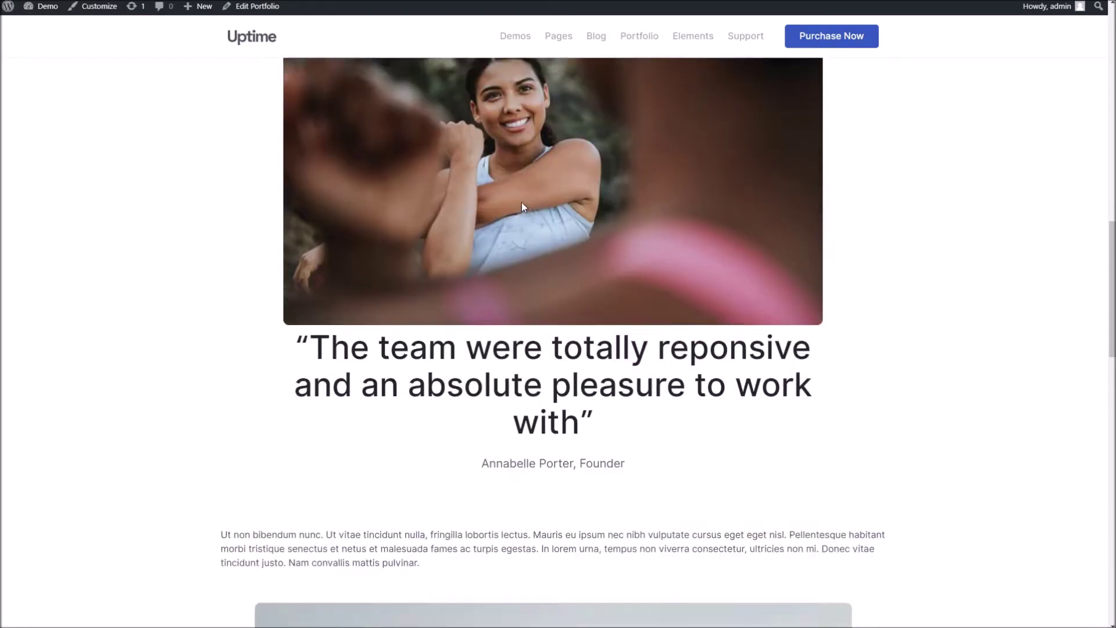
scroll(522, 202, down, 4)
drag(617, 273, 285, 186)
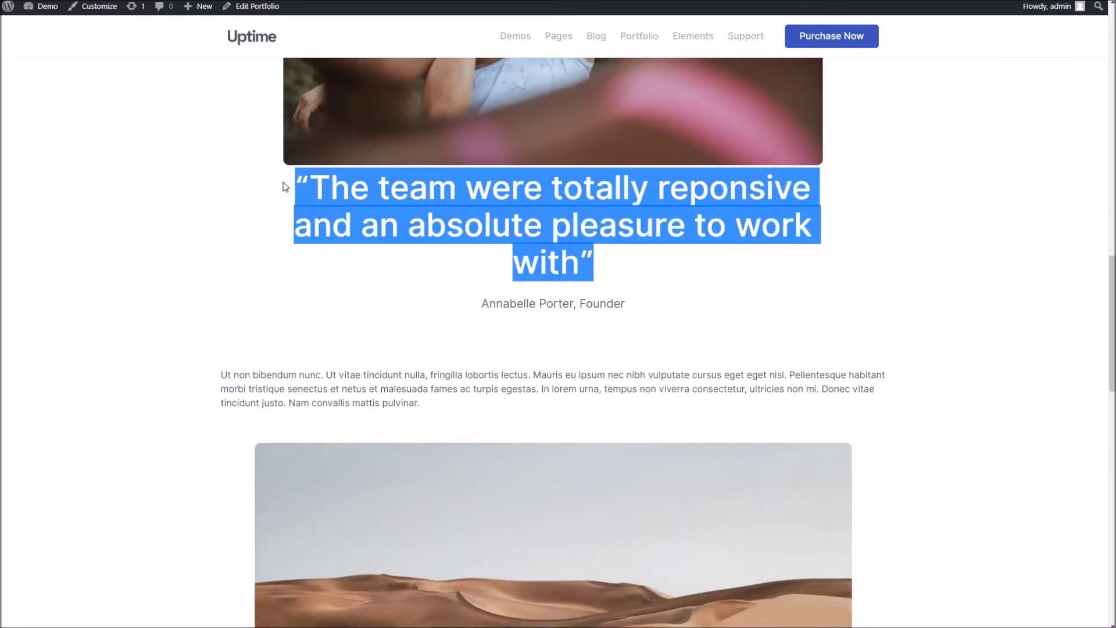
click(487, 211)
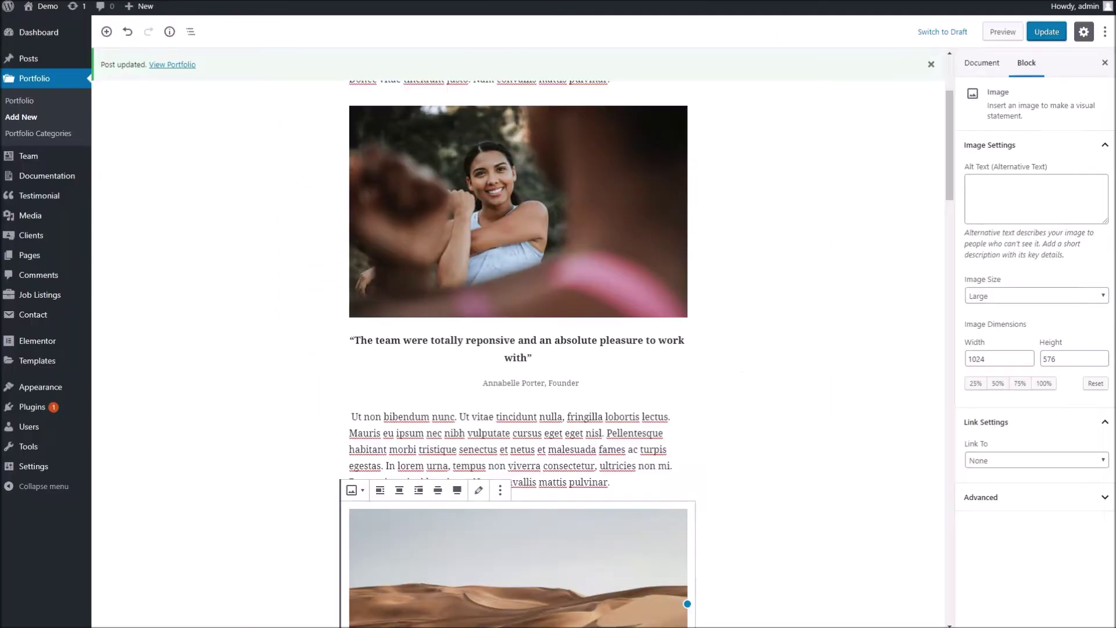
Replace the caption of the woman's photo portfolio-single-7-1.jpg with "My cool image" in the media library
click(520, 213)
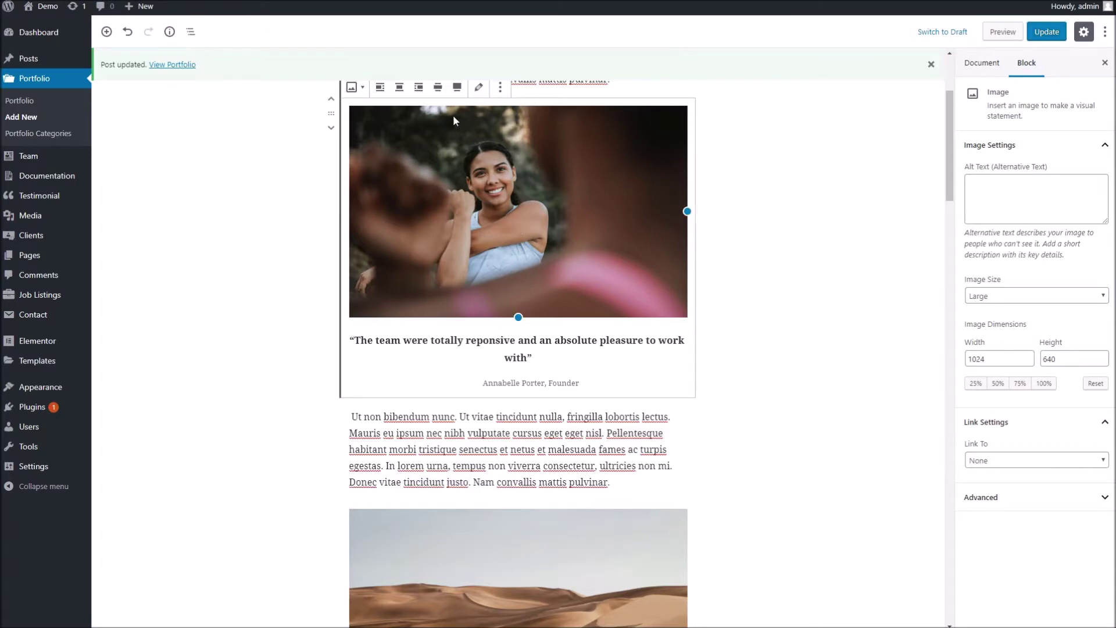
click(486, 93)
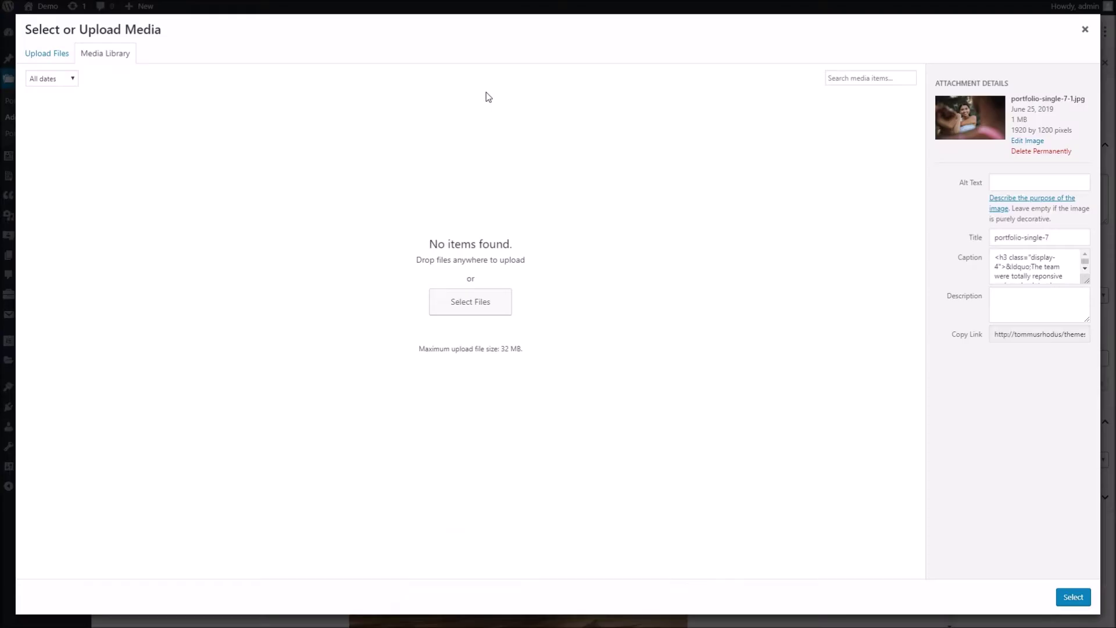
click(1032, 266)
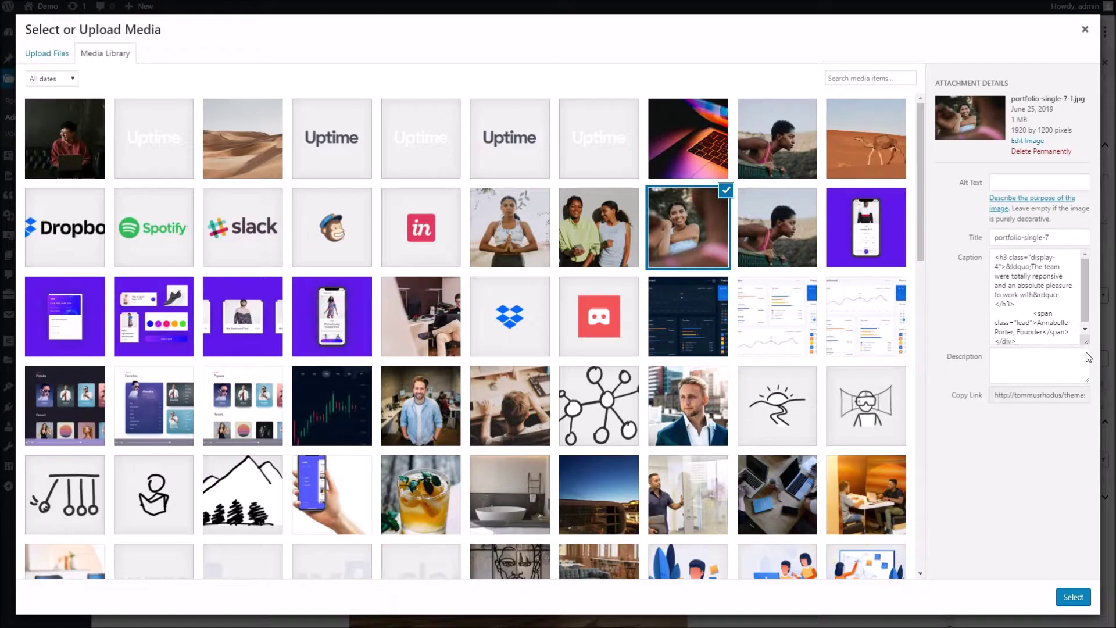
key(ctrl+shift+End)
click(1057, 345)
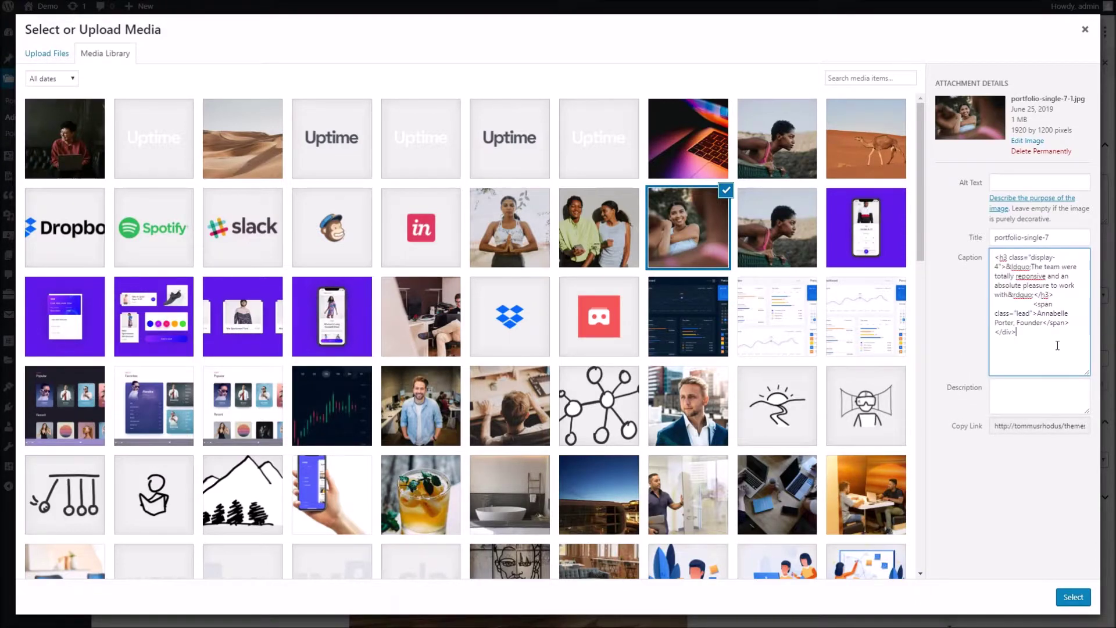
key(ctrl+a)
key(BackSpace)
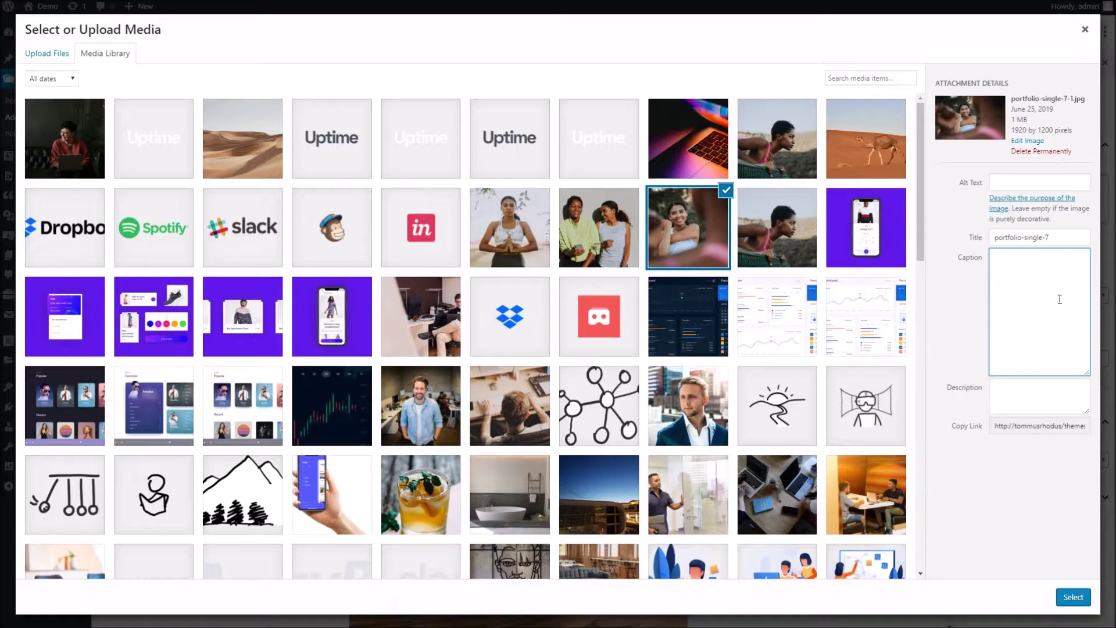
text(My cool image)
click(1073, 598)
Update the portfolio item, reload its live page and check the caption under the woman's photo
key(ctrl+s)
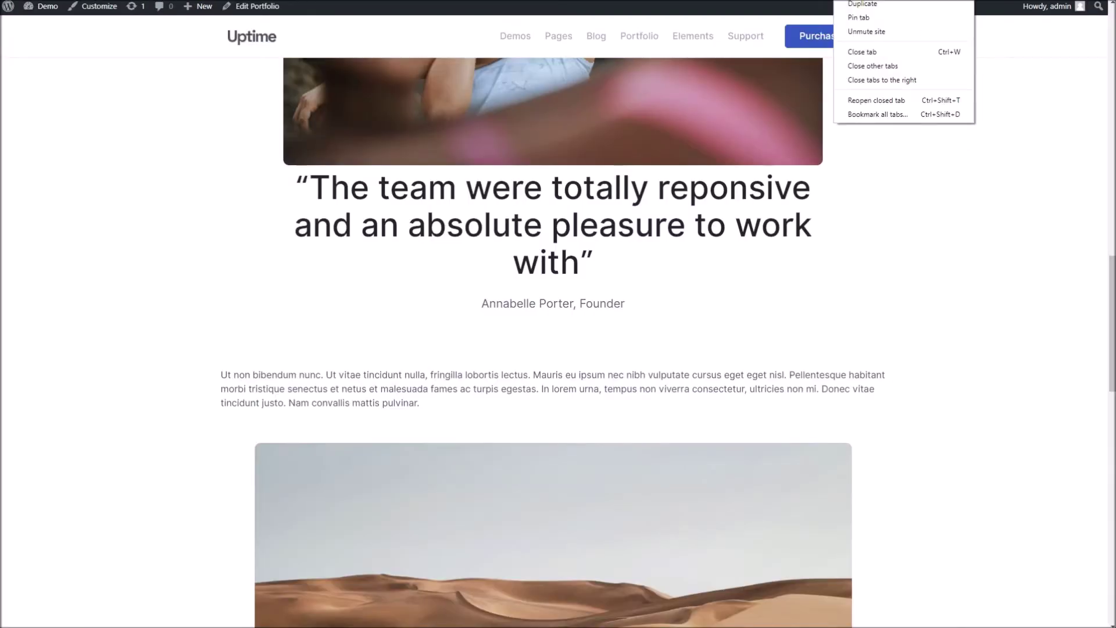
key(F5)
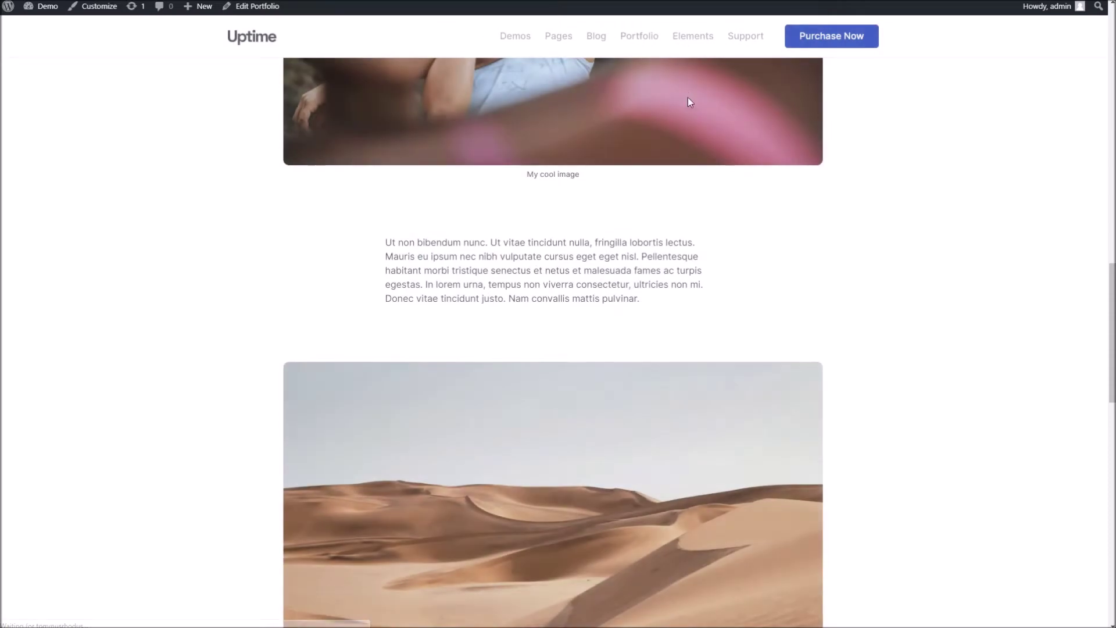
drag(525, 175, 595, 182)
scroll(640, 267, up, 2)
drag(561, 305, 562, 312)
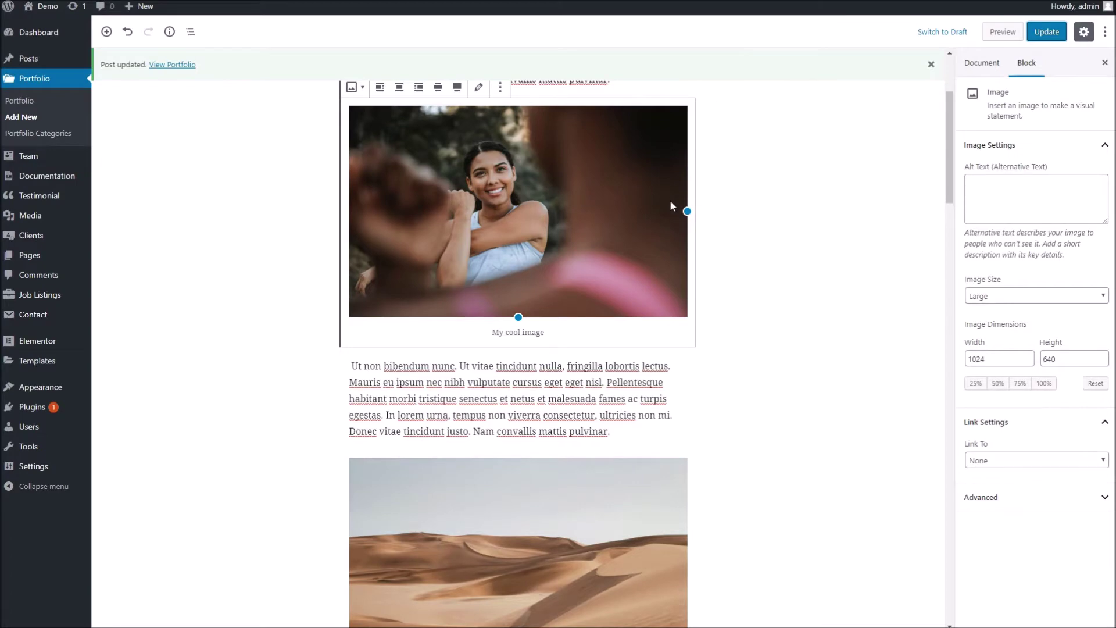
Remove the woman's photo, the second paragraph and the desert image from the content, and update the portfolio item
scroll(669, 200, up, 3)
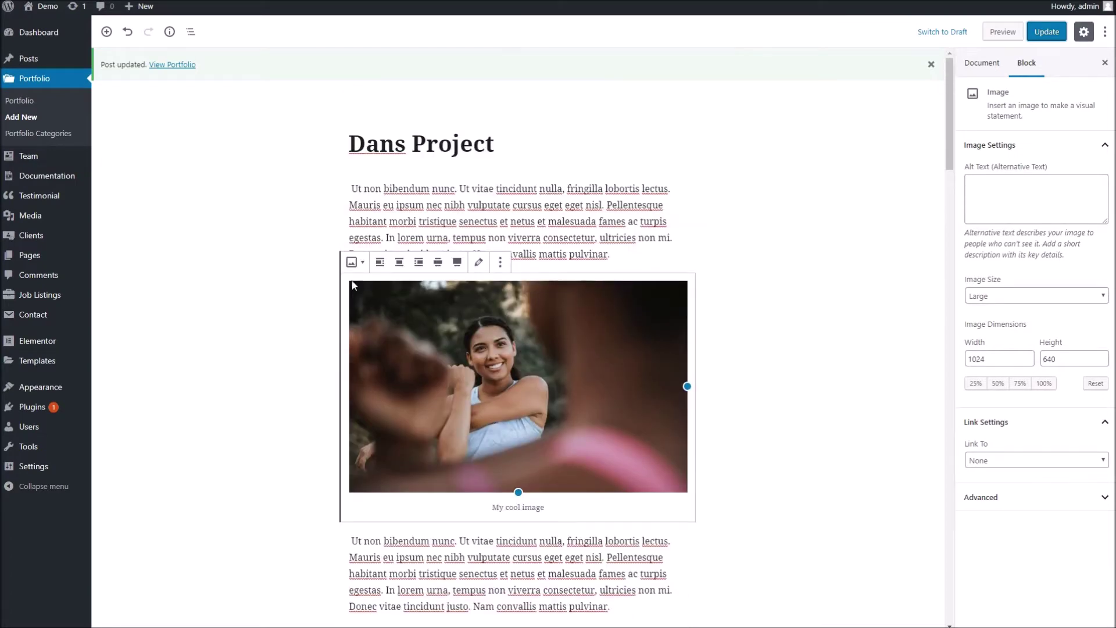
click(499, 262)
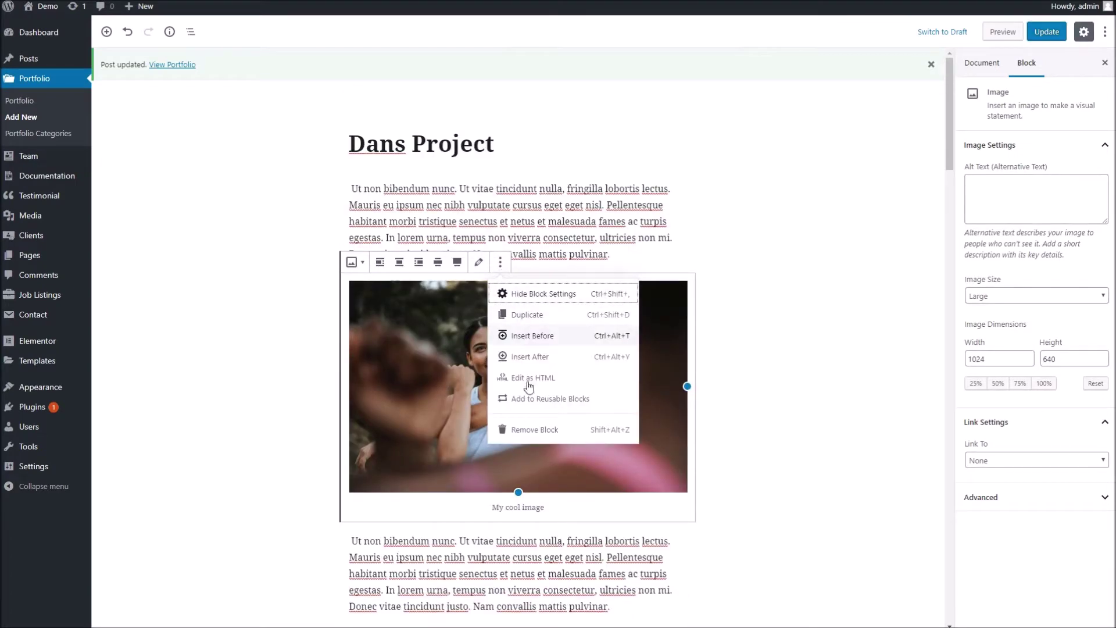
click(535, 429)
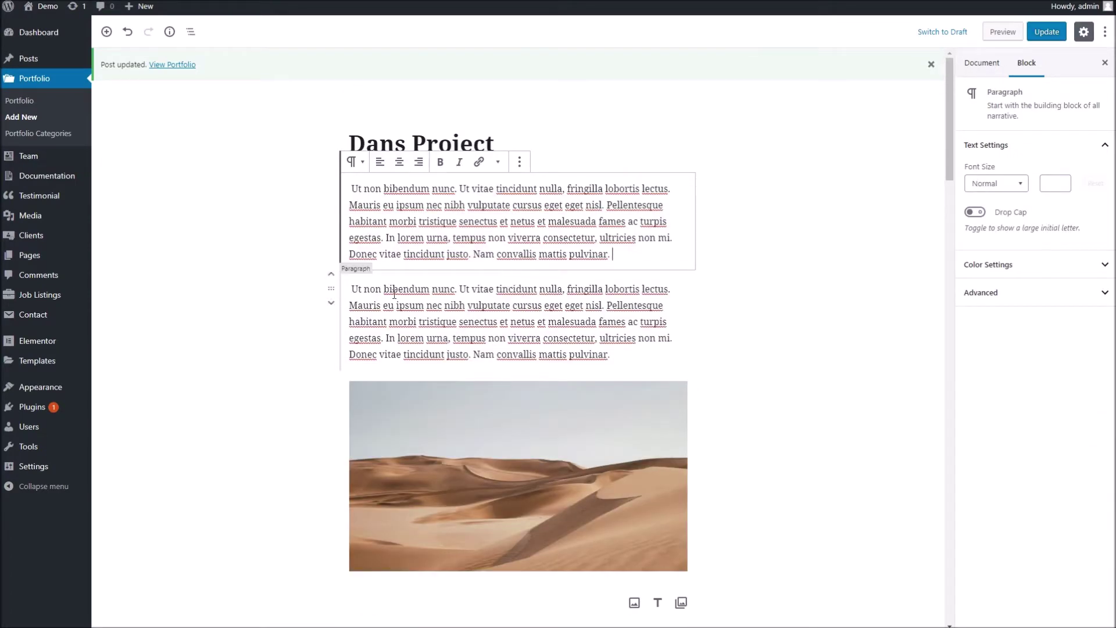
right_click(414, 289)
key(Escape)
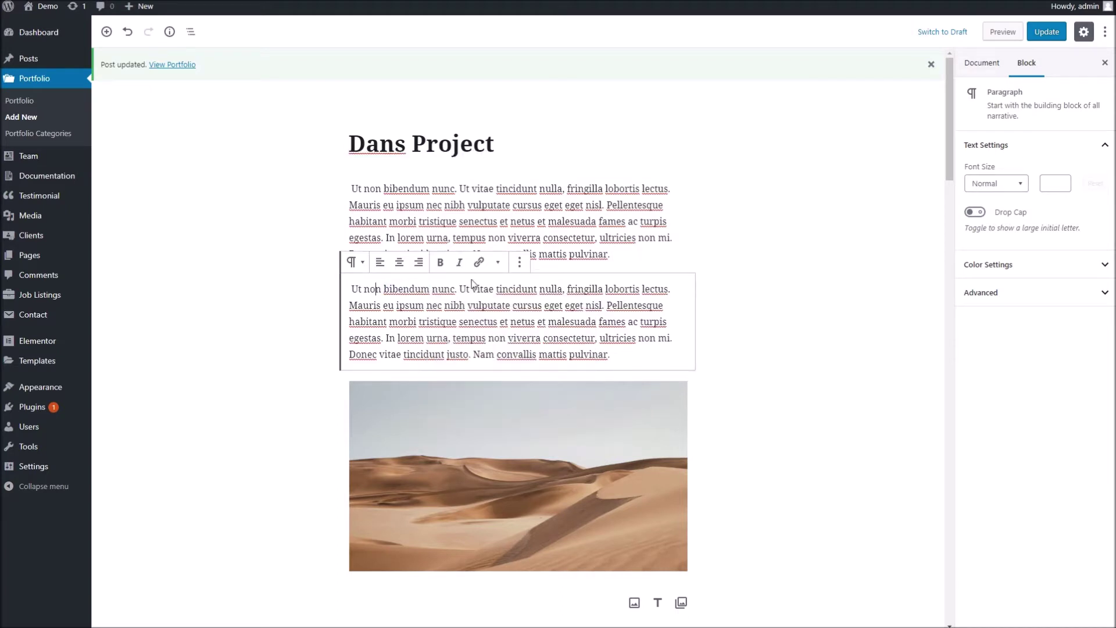
click(515, 268)
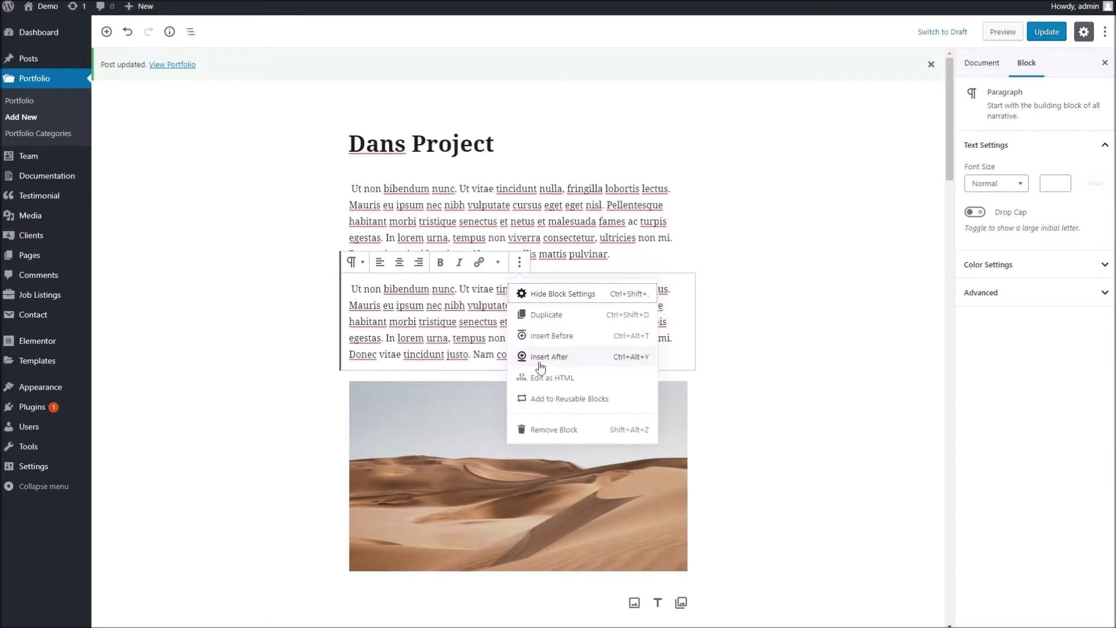
click(554, 428)
click(575, 292)
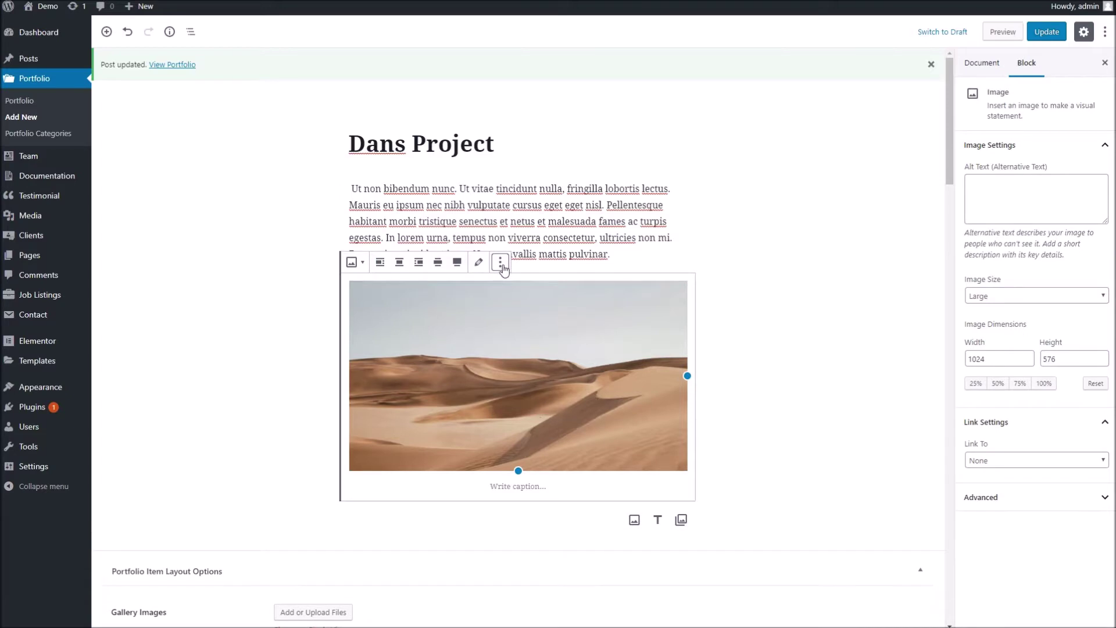
click(504, 193)
click(514, 431)
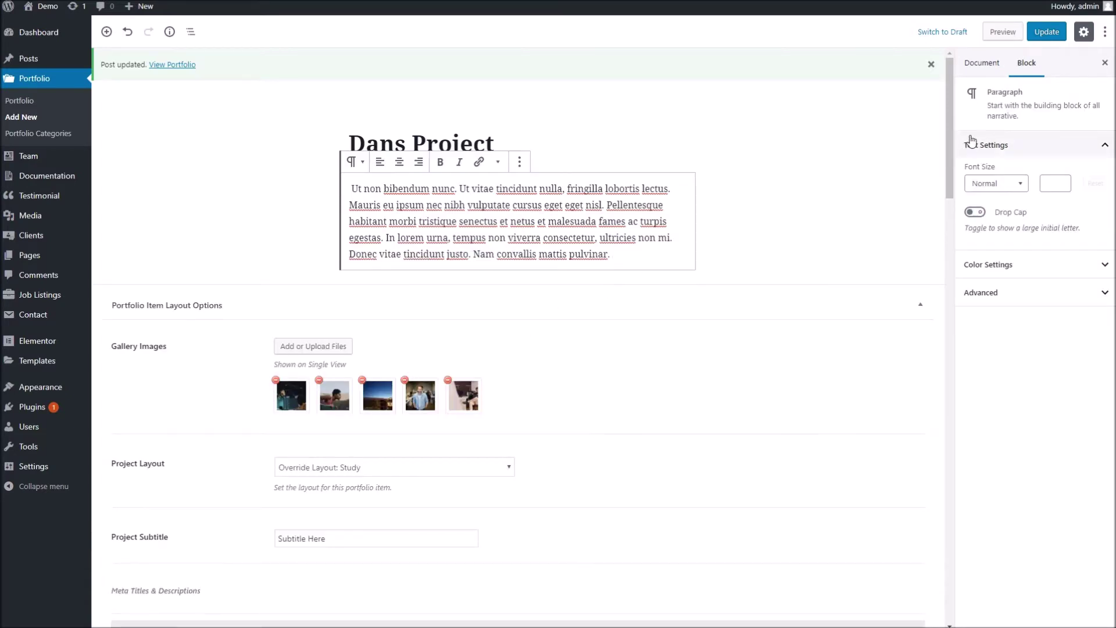
click(1046, 32)
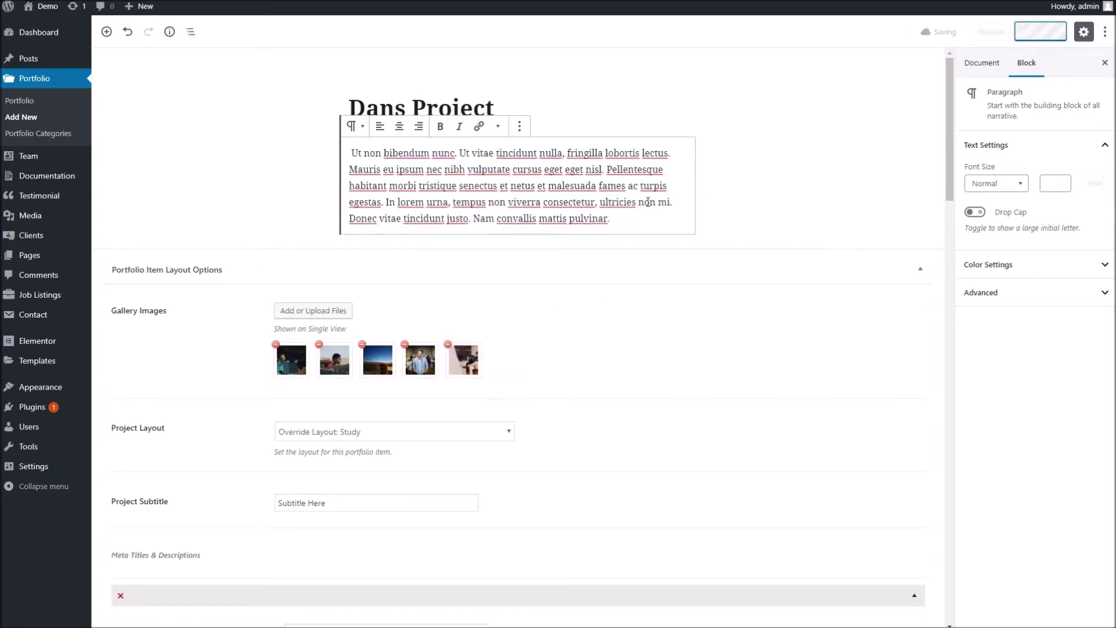
Set the project layout to Override Layout: Sidebar, update the item and reload its live page
scroll(493, 308, down, 2)
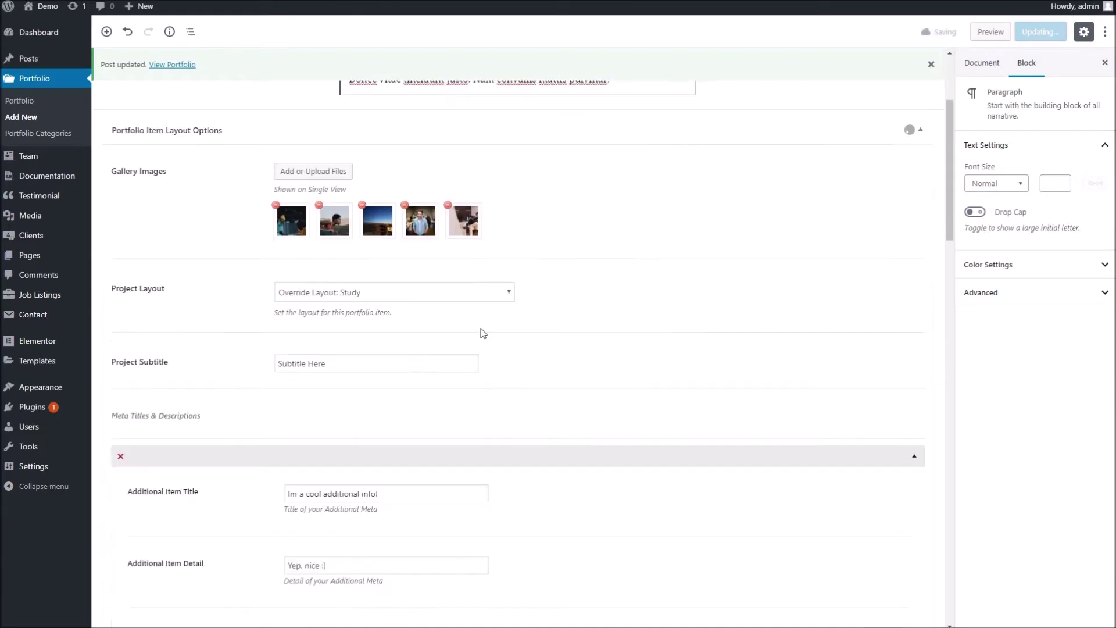
click(385, 292)
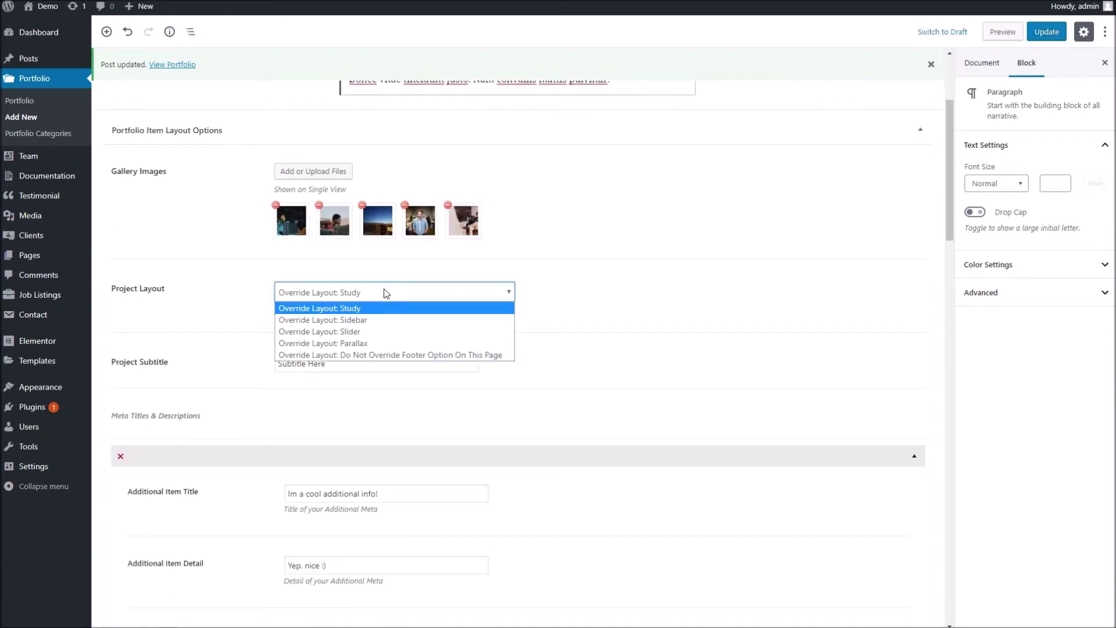
click(367, 320)
click(1046, 31)
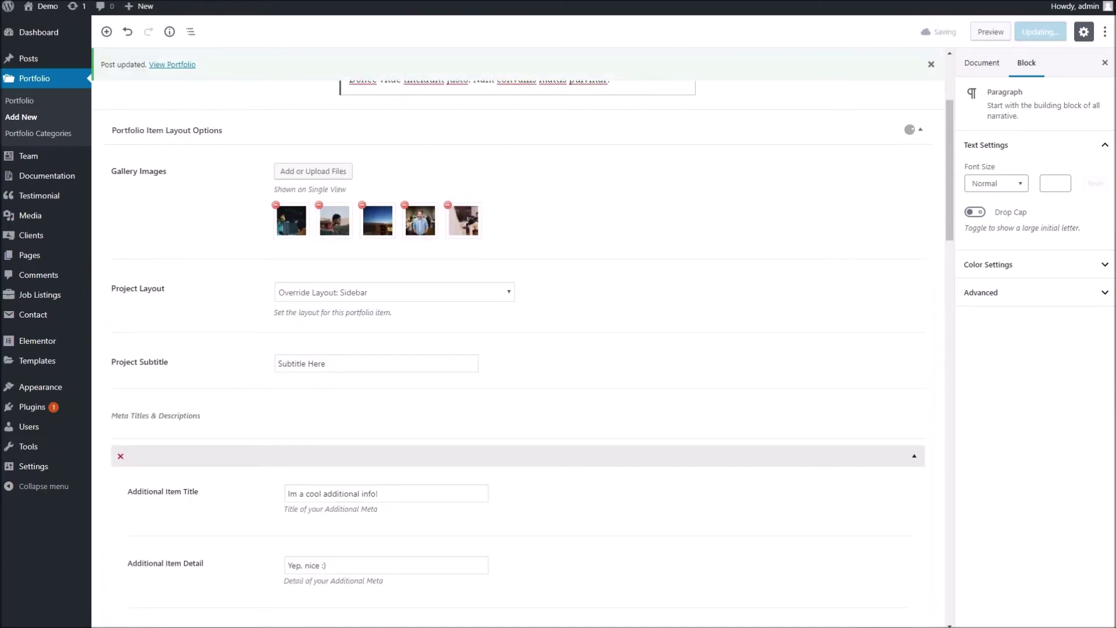
key(ctrl+Tab)
key(F5)
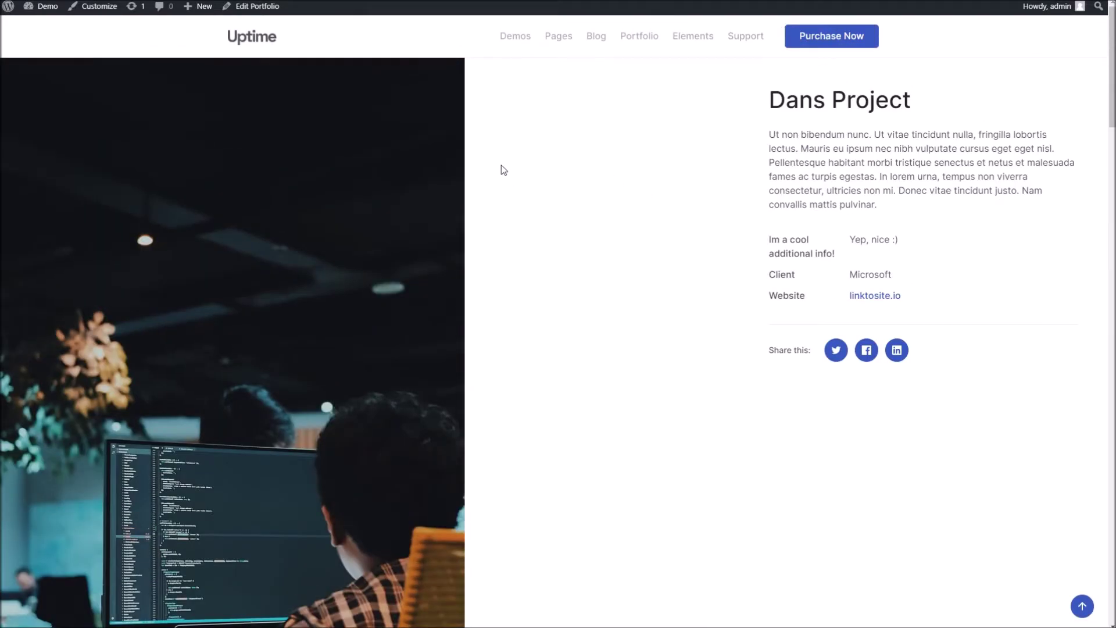
Examine the sidebar layout's title, additional details and stacked gallery images on the live page
scroll(581, 163, down, 5)
scroll(500, 173, up, 5)
drag(771, 99, 872, 100)
click(832, 95)
drag(789, 240, 889, 301)
click(818, 244)
scroll(332, 175, down, 10)
scroll(332, 177, down, 15)
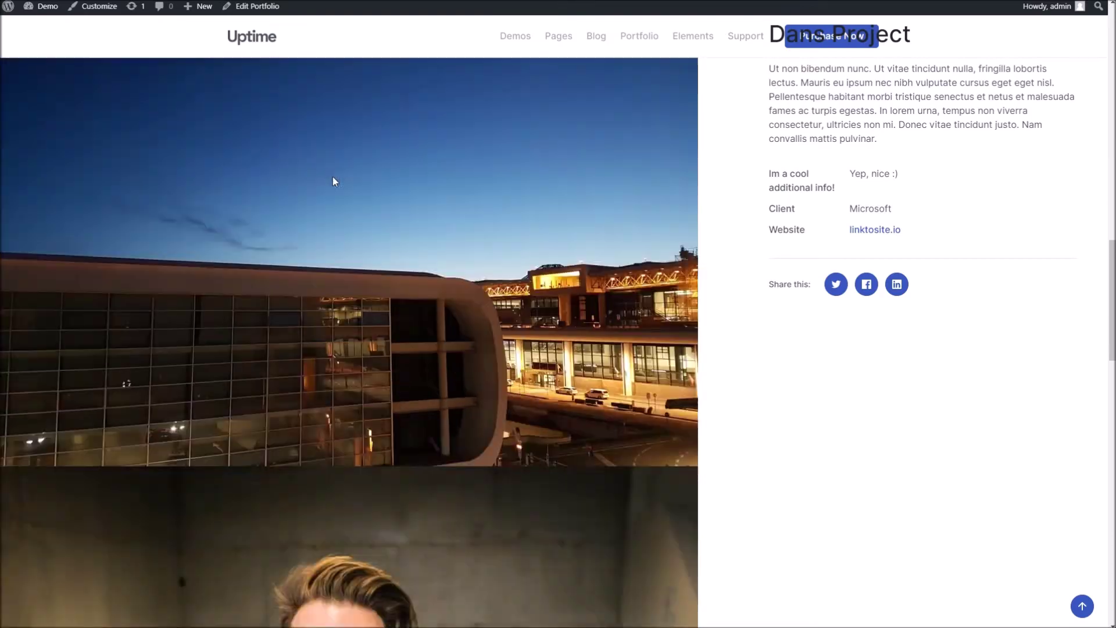
scroll(332, 176, down, 5)
scroll(333, 177, up, 18)
scroll(332, 176, up, 6)
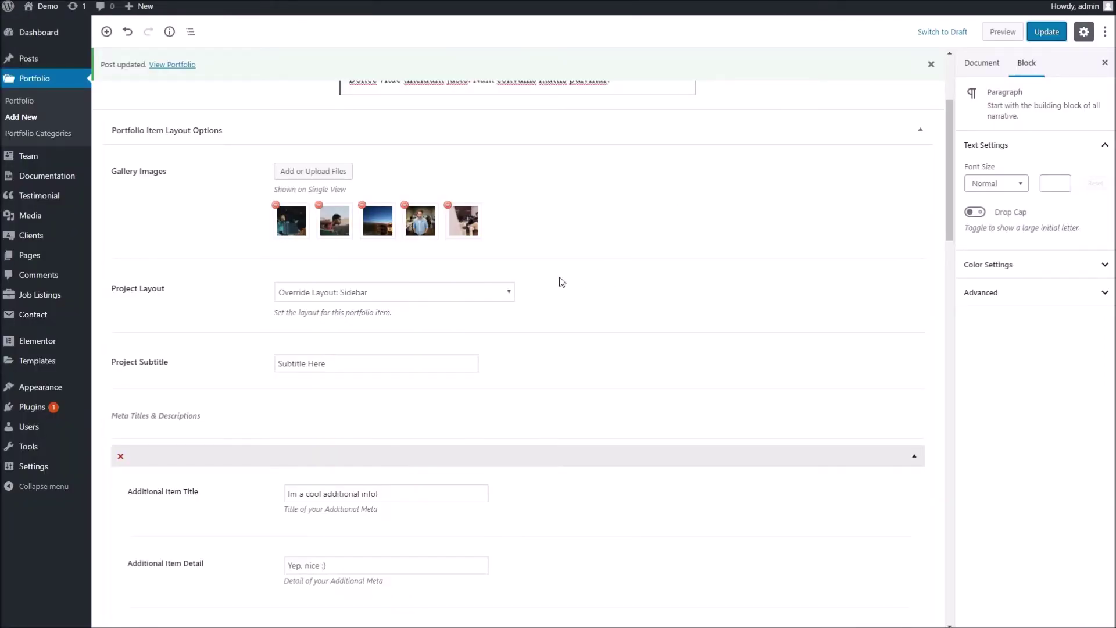
Set the project layout to Override Layout: Slider, update the item and reload its live page
click(459, 293)
click(459, 328)
scroll(755, 232, up, 3)
click(1046, 33)
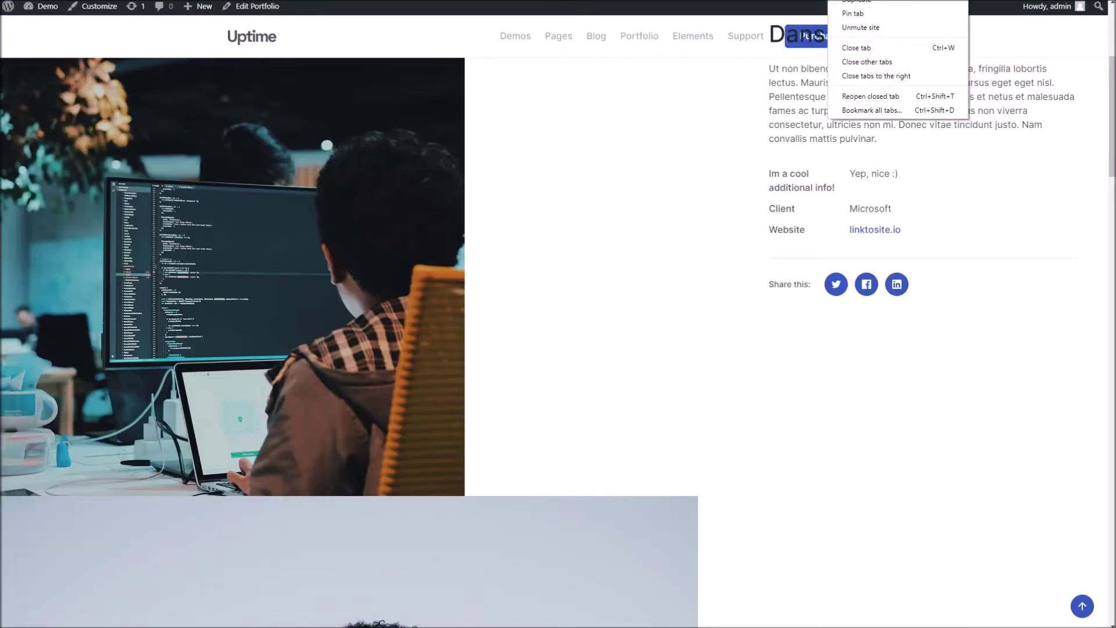
key(F5)
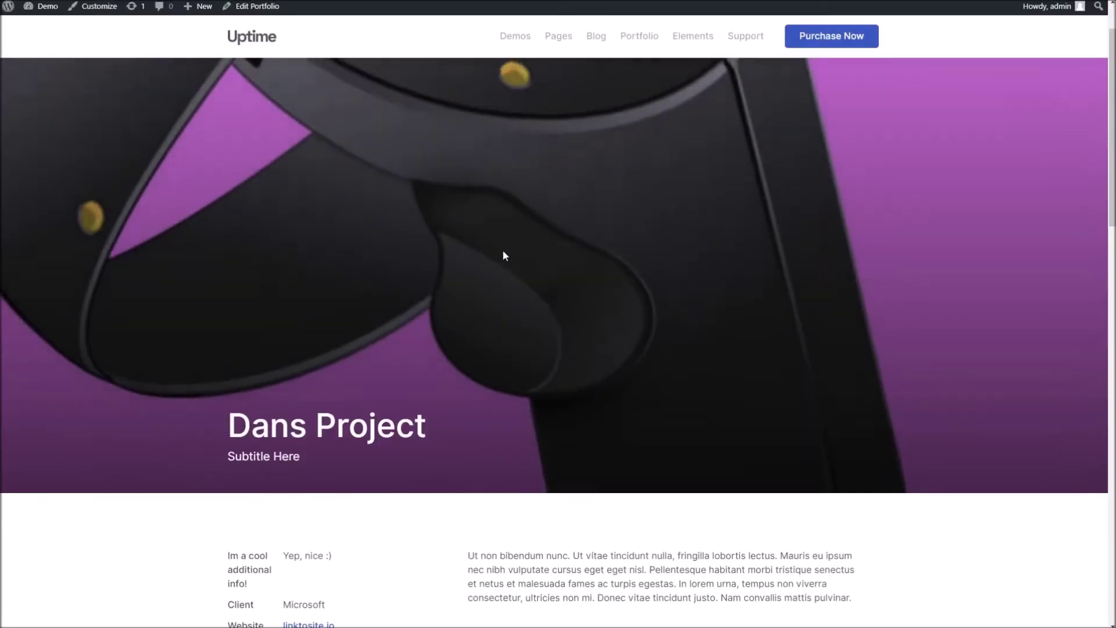
Advance through the gallery images in the live page's slider
scroll(564, 285, down, 10)
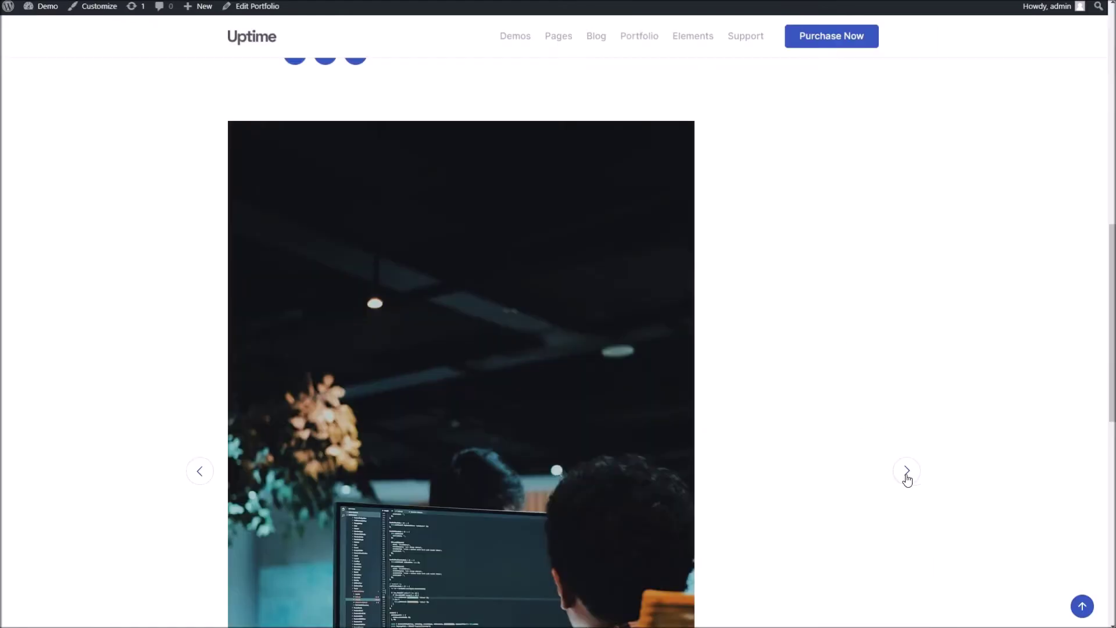
click(907, 476)
click(907, 477)
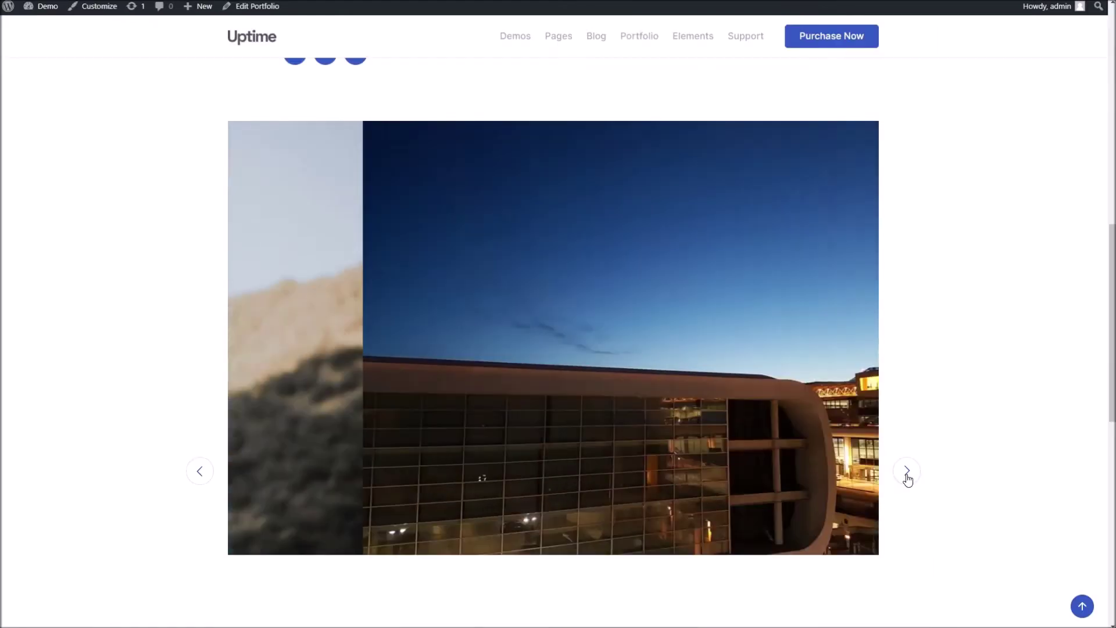
click(906, 475)
click(907, 476)
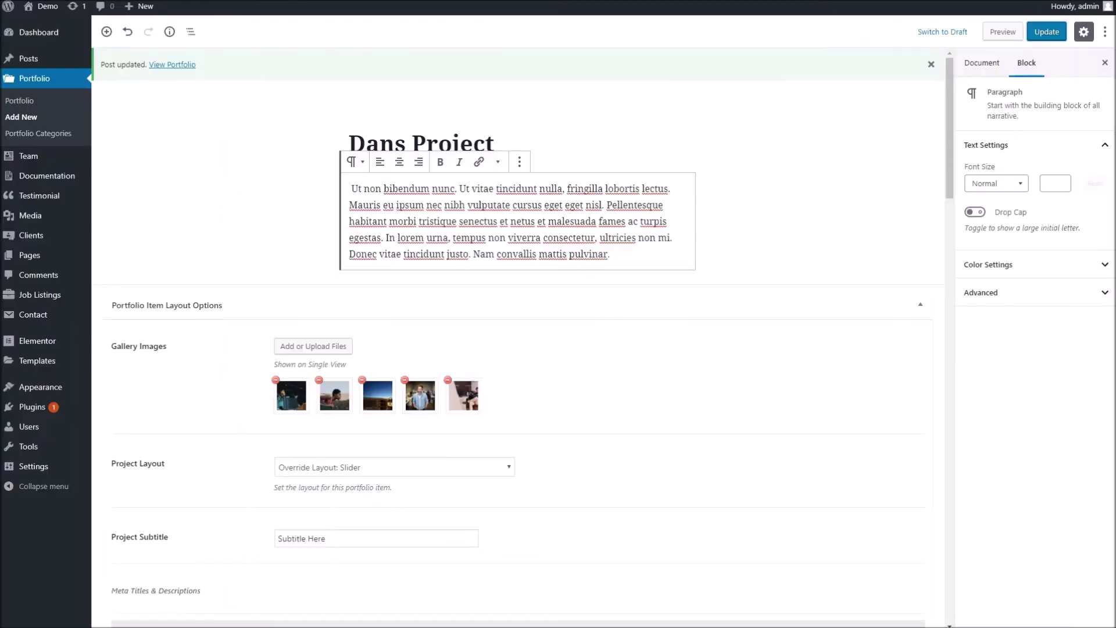
Set the project layout to Override Layout: Parallax, update the item and reload its live page
scroll(410, 365, down, 2)
click(443, 352)
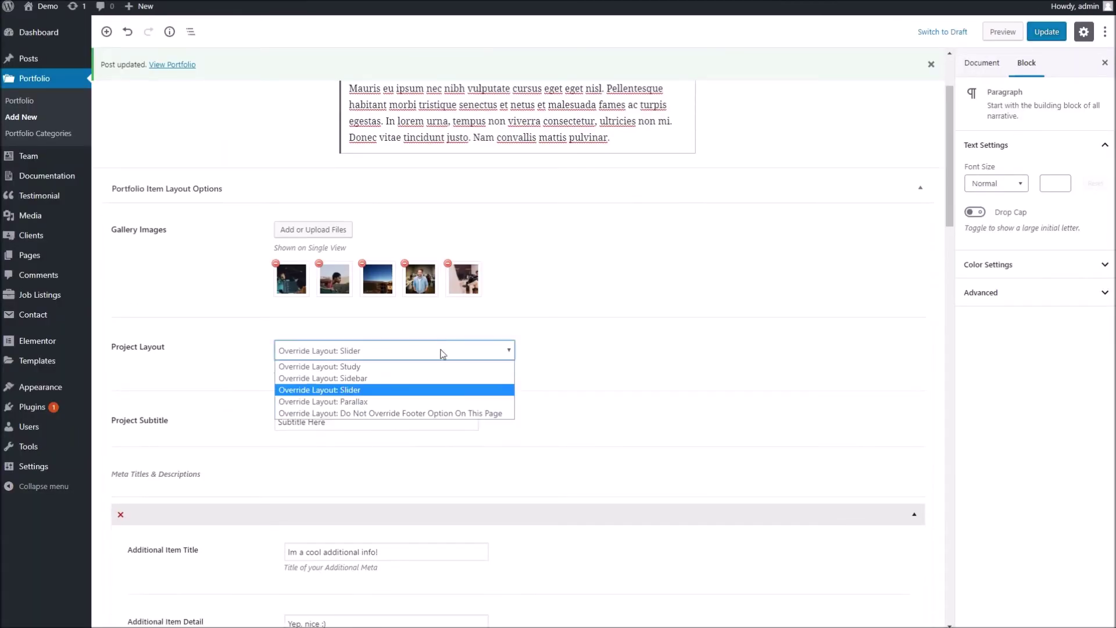
click(423, 401)
scroll(807, 279, up, 2)
click(1046, 32)
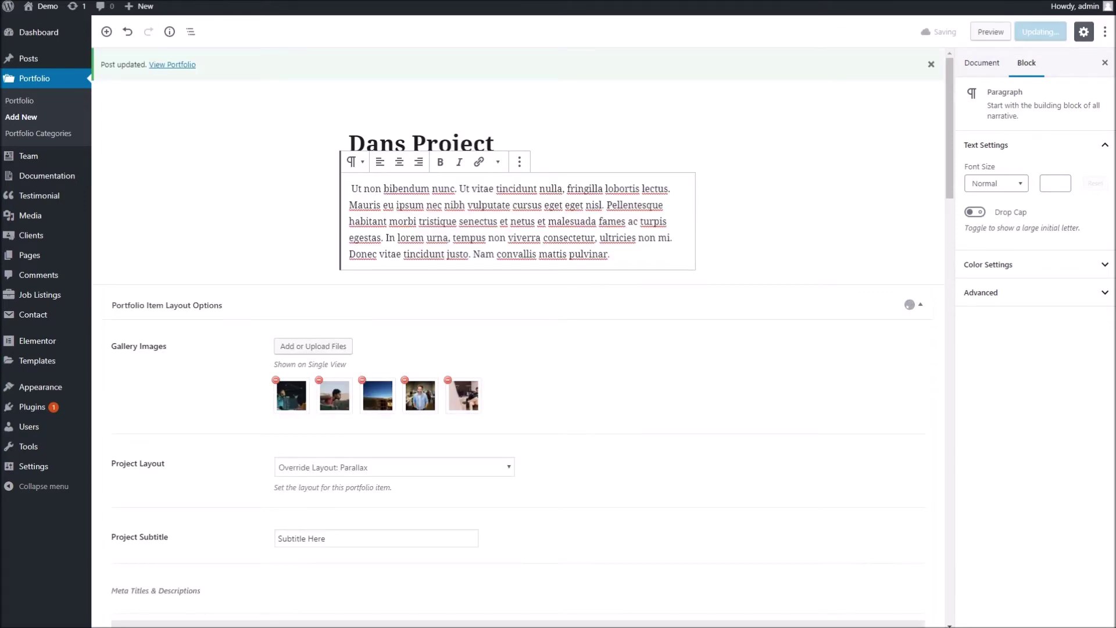
key(ctrl+Tab)
key(F5)
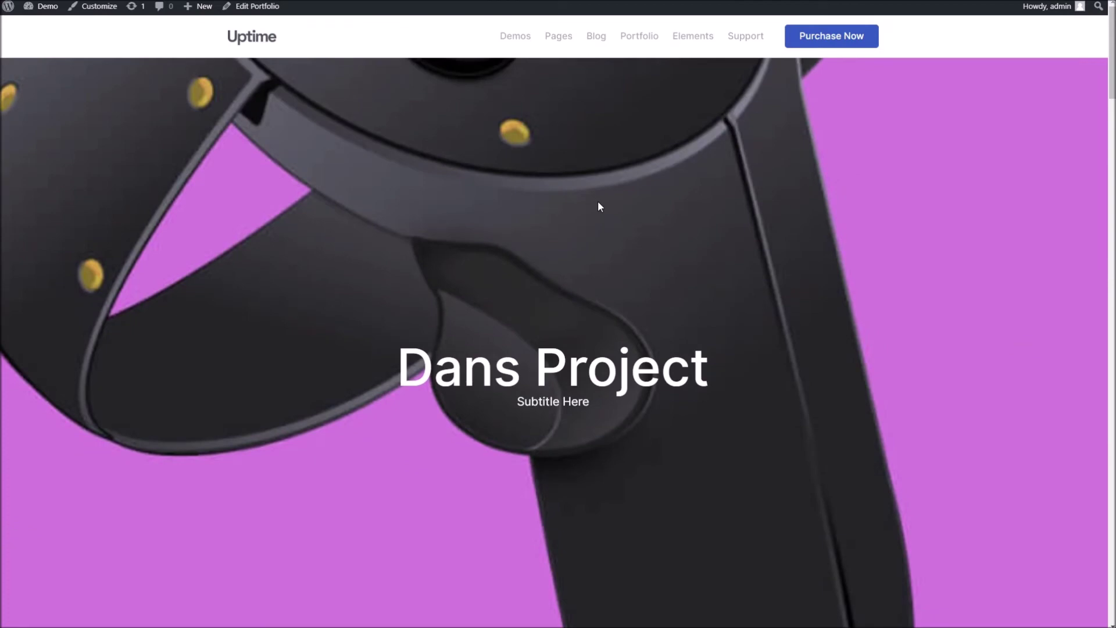
Examine the parallax layout's header and full-width gallery images along the live page
scroll(598, 206, down, 5)
scroll(598, 204, up, 5)
scroll(548, 194, down, 5)
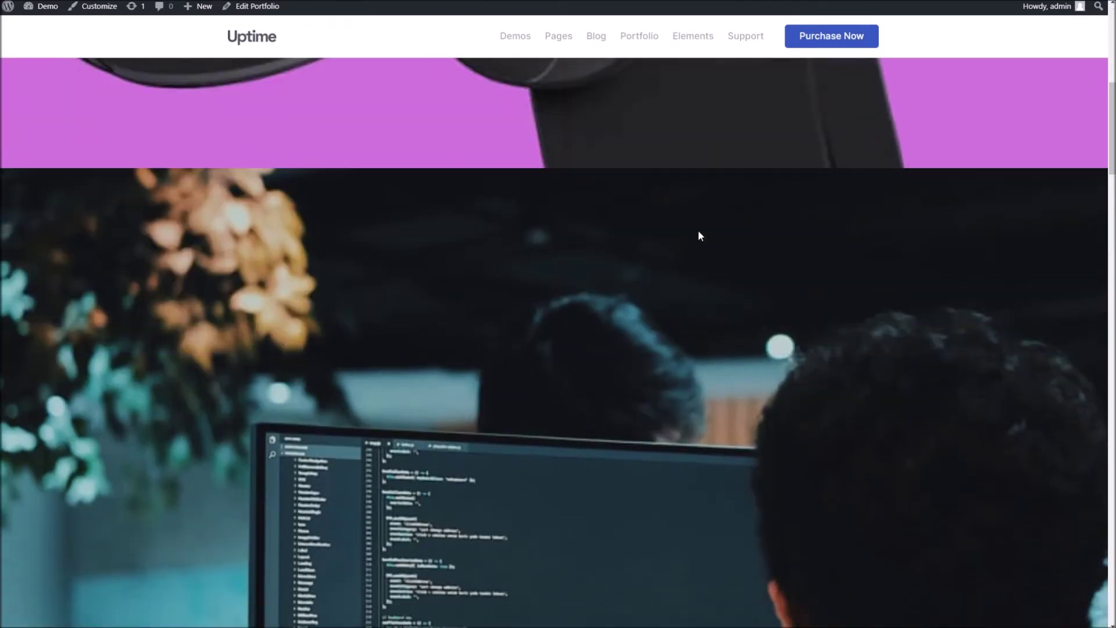
scroll(698, 232, down, 6)
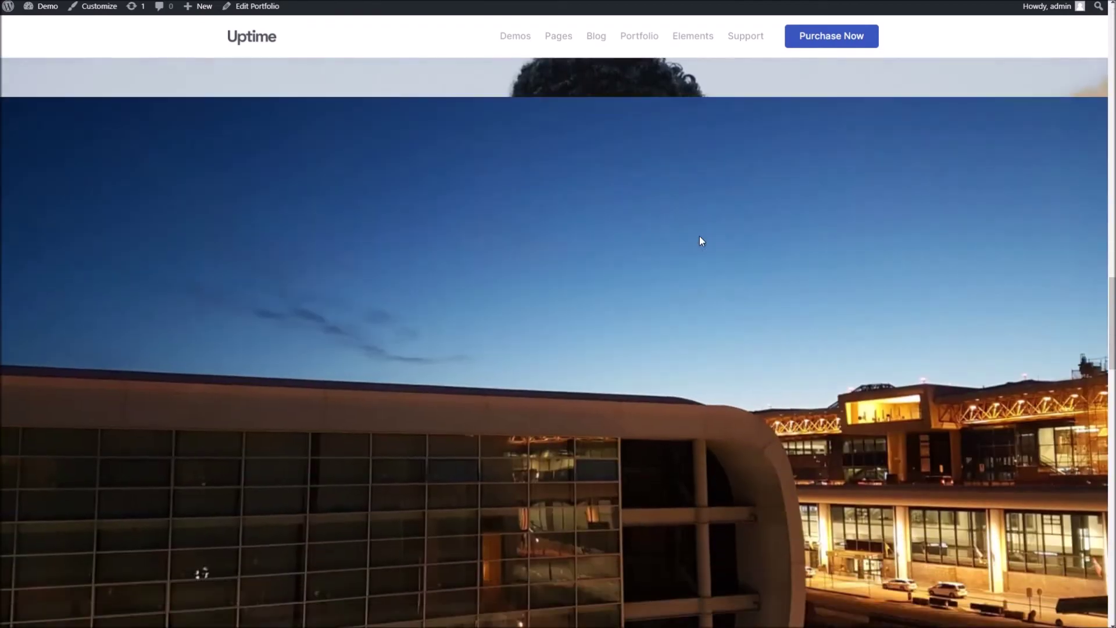
scroll(699, 237, down, 10)
scroll(699, 237, up, 8)
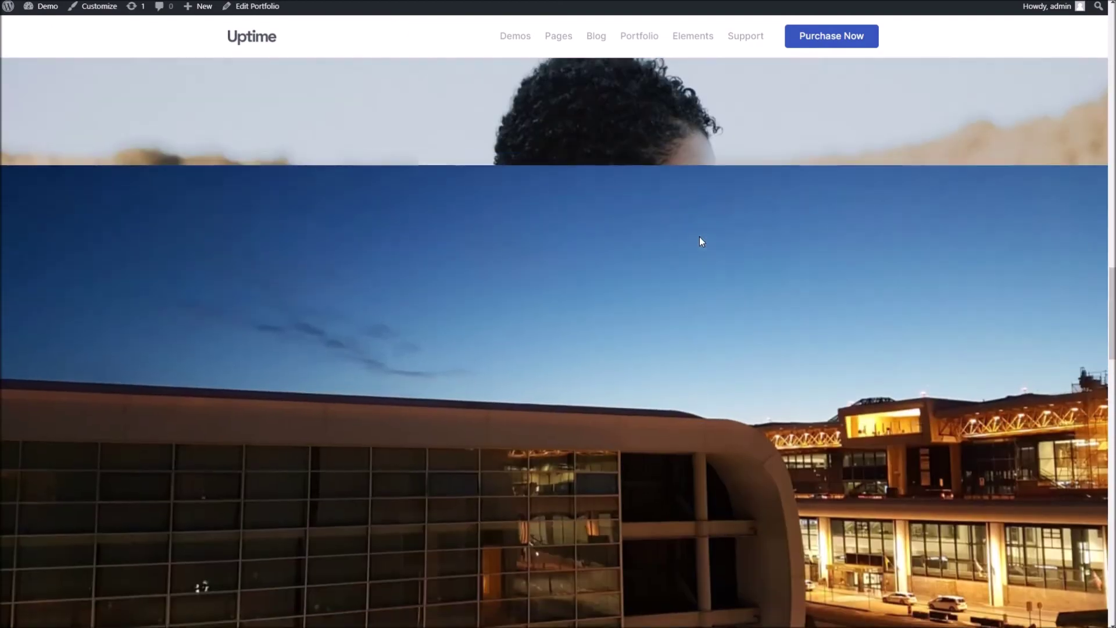
scroll(699, 236, up, 6)
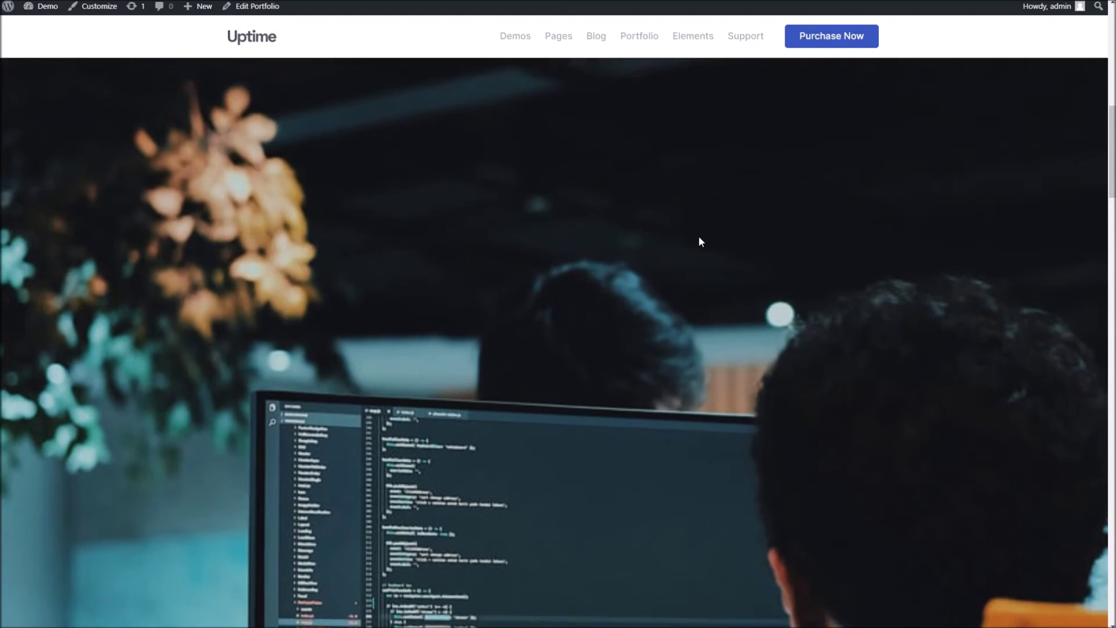
scroll(698, 235, down, 5)
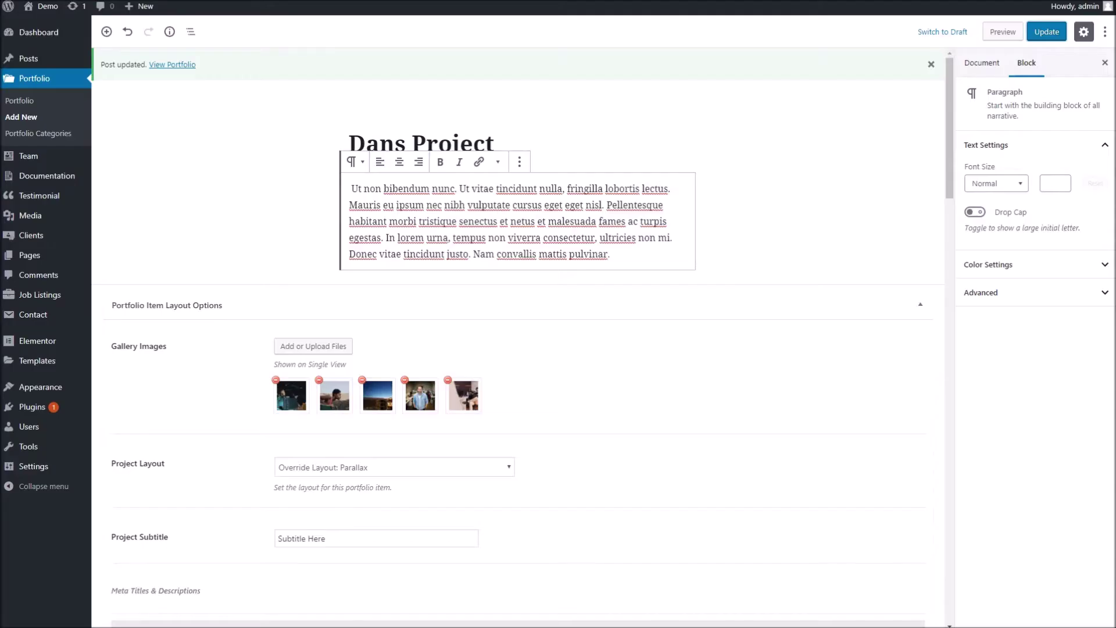
Give the second gallery image the caption "Hello world", save the gallery selection and reload the live project page
scroll(331, 277, down, 2)
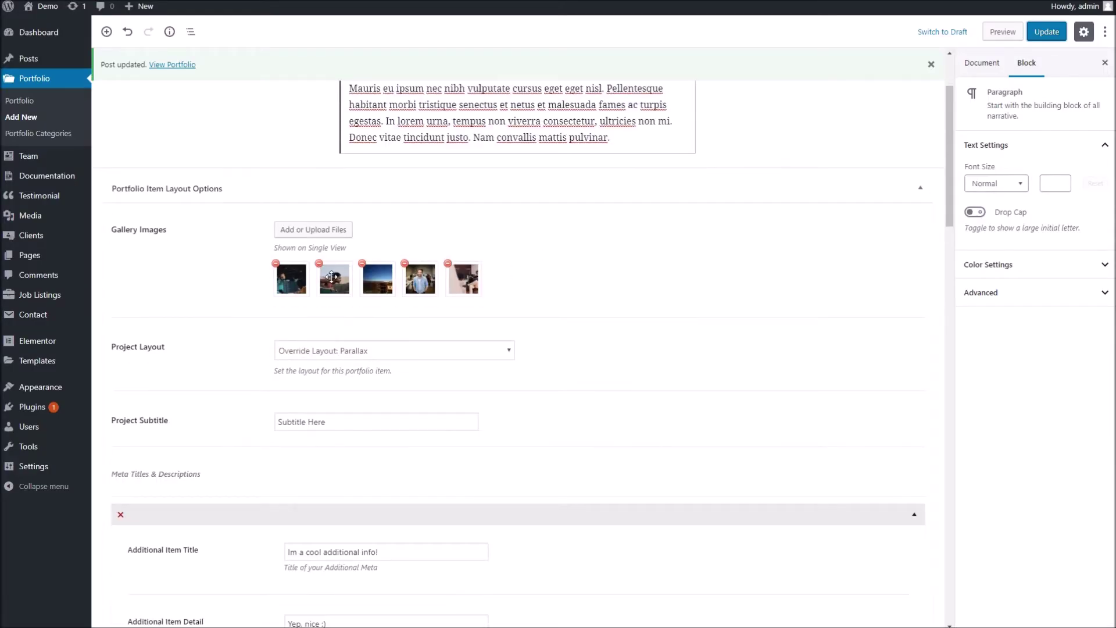
click(332, 277)
click(1018, 266)
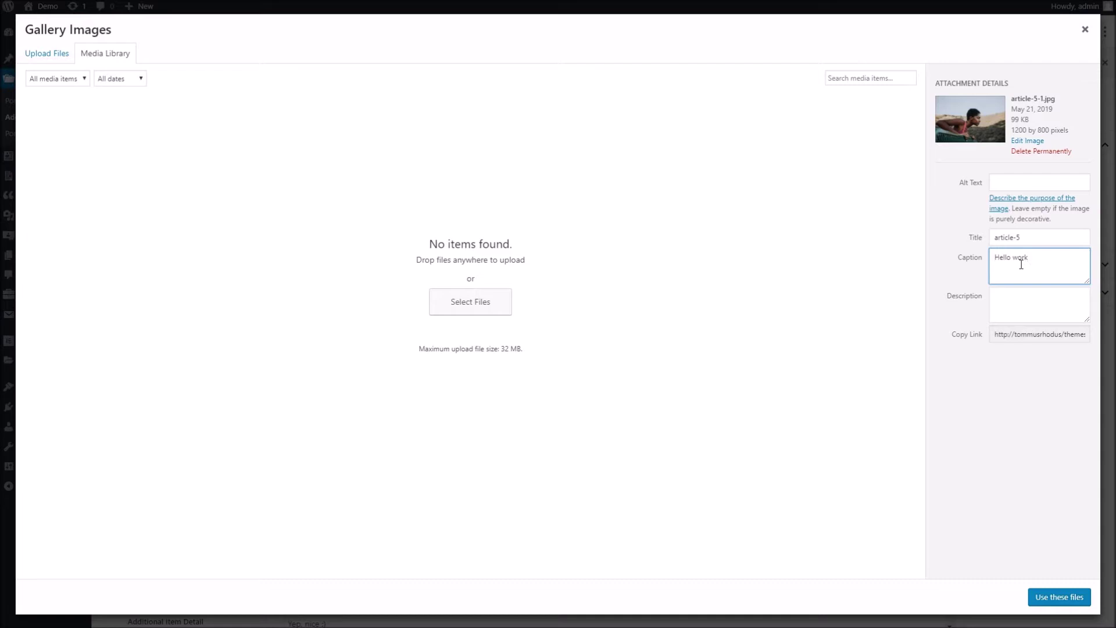
click(1059, 604)
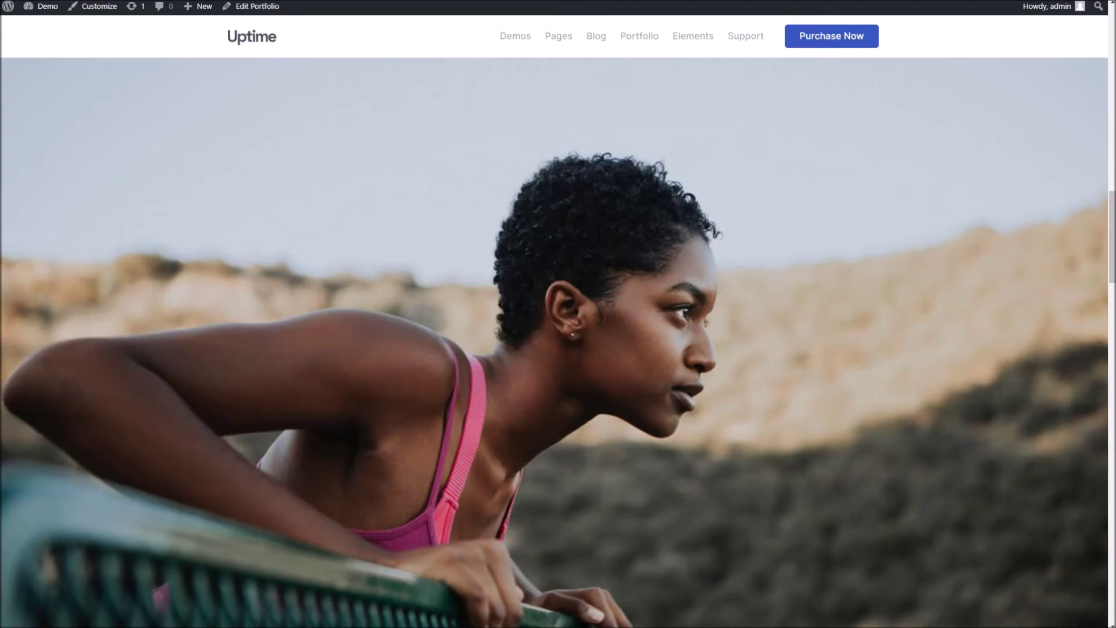
key(F5)
click(702, 106)
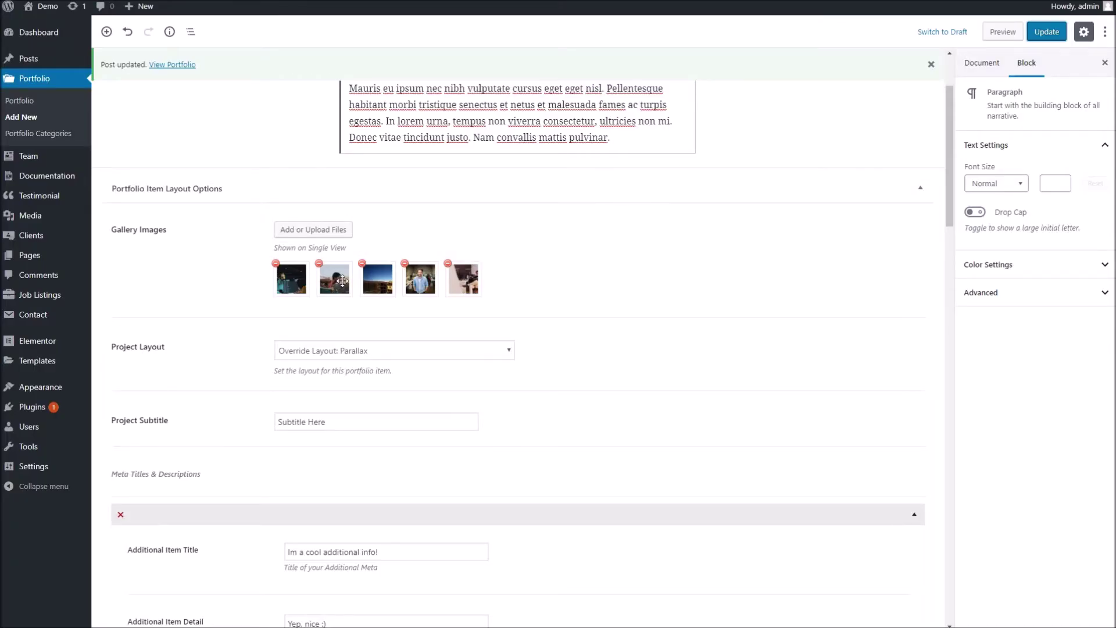
Wrap the second gallery image's "Hello world" caption in an <h1> heading tag, save it and check the caption on the reloaded live page
click(336, 279)
click(1027, 256)
key(ctrl+a)
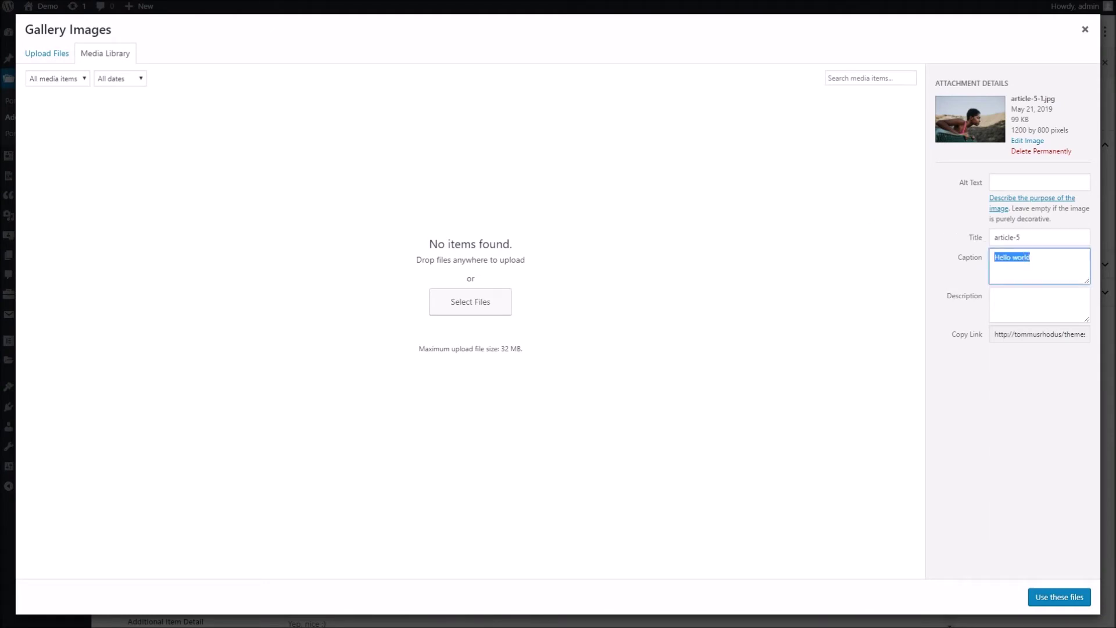
click(995, 260)
text(<h1>)
click(1058, 597)
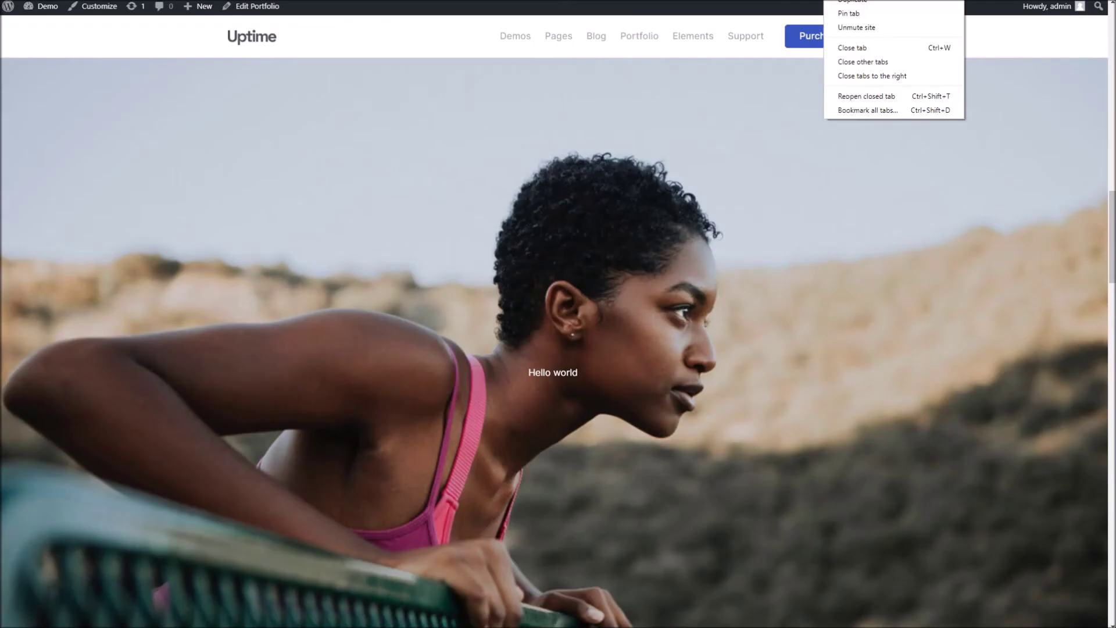
key(Escape)
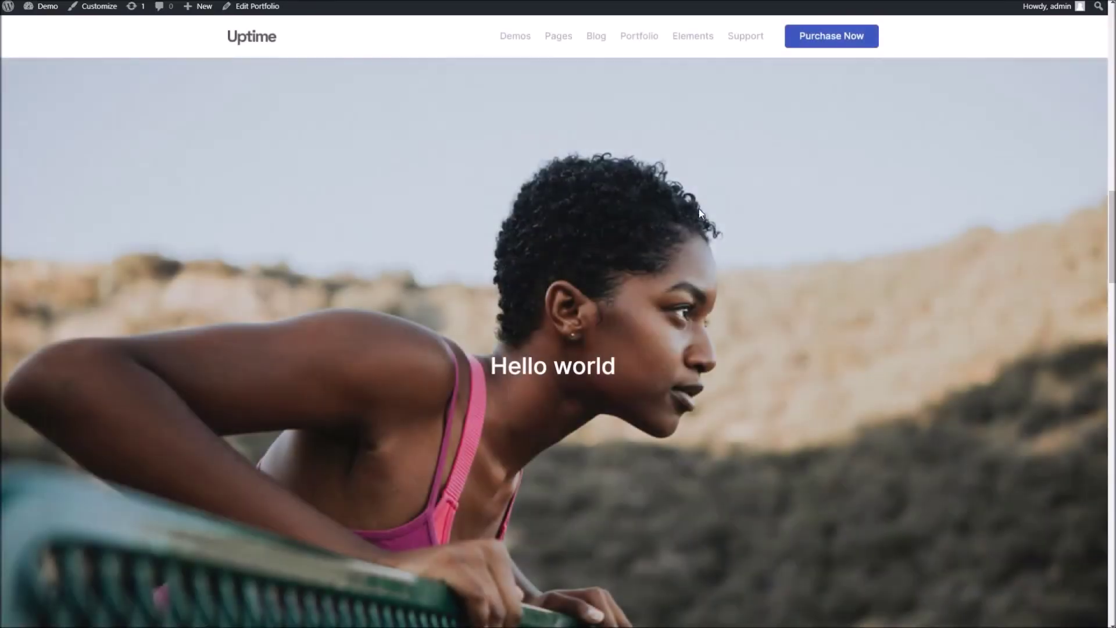
drag(595, 366, 497, 359)
click(510, 348)
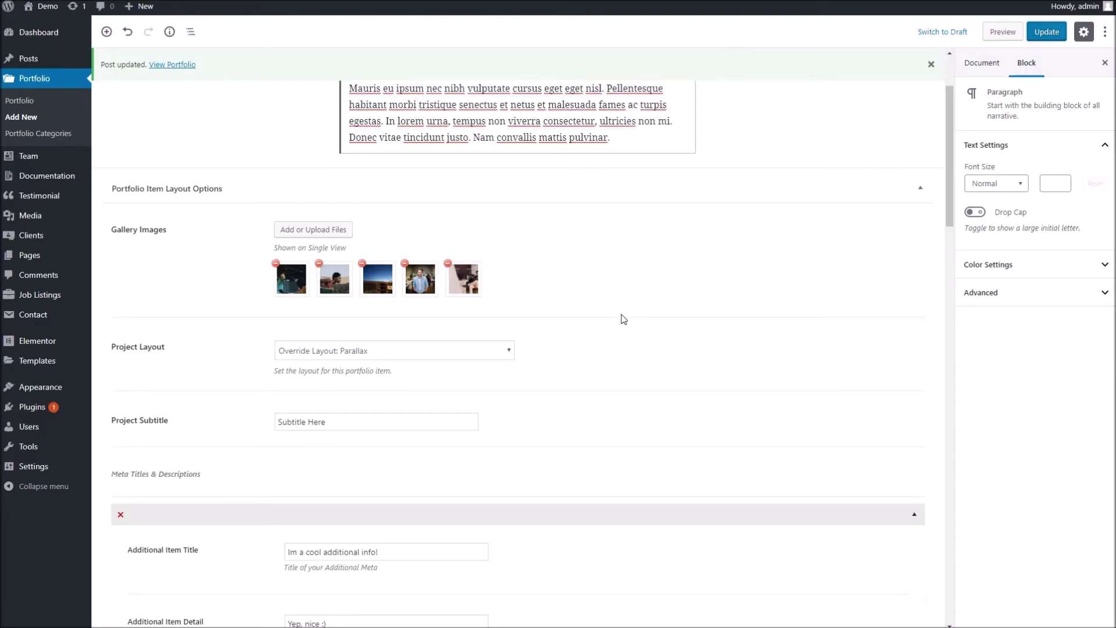
Review the item's layout options in the editor and the parallax gallery images on the live page
scroll(624, 319, down, 5)
scroll(623, 319, up, 7)
scroll(665, 264, down, 2)
scroll(665, 265, down, 2)
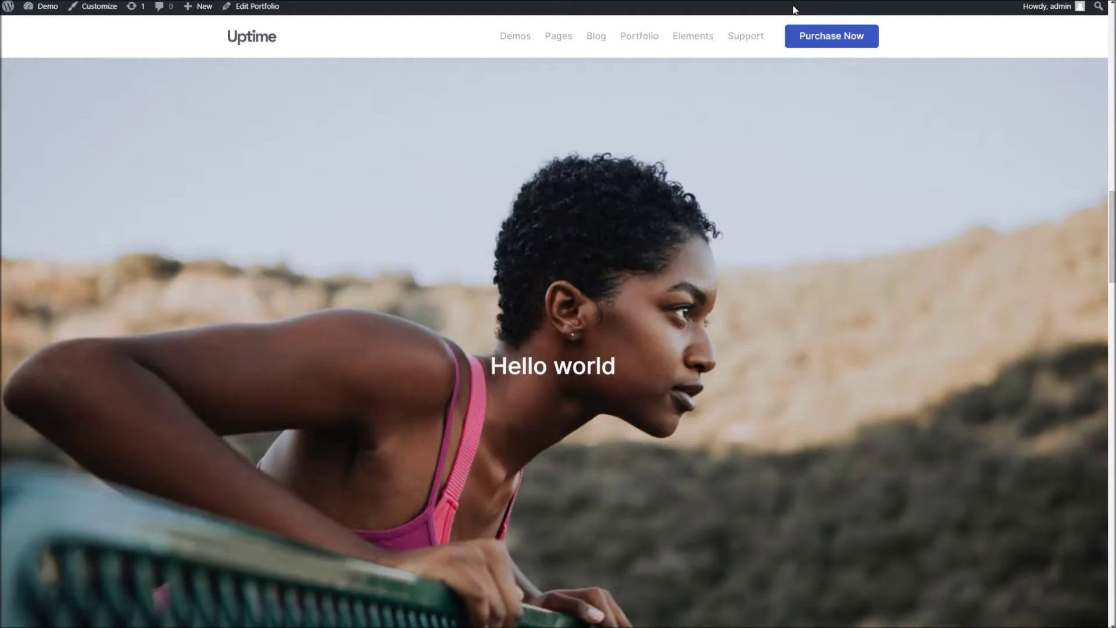
scroll(689, 218, down, 6)
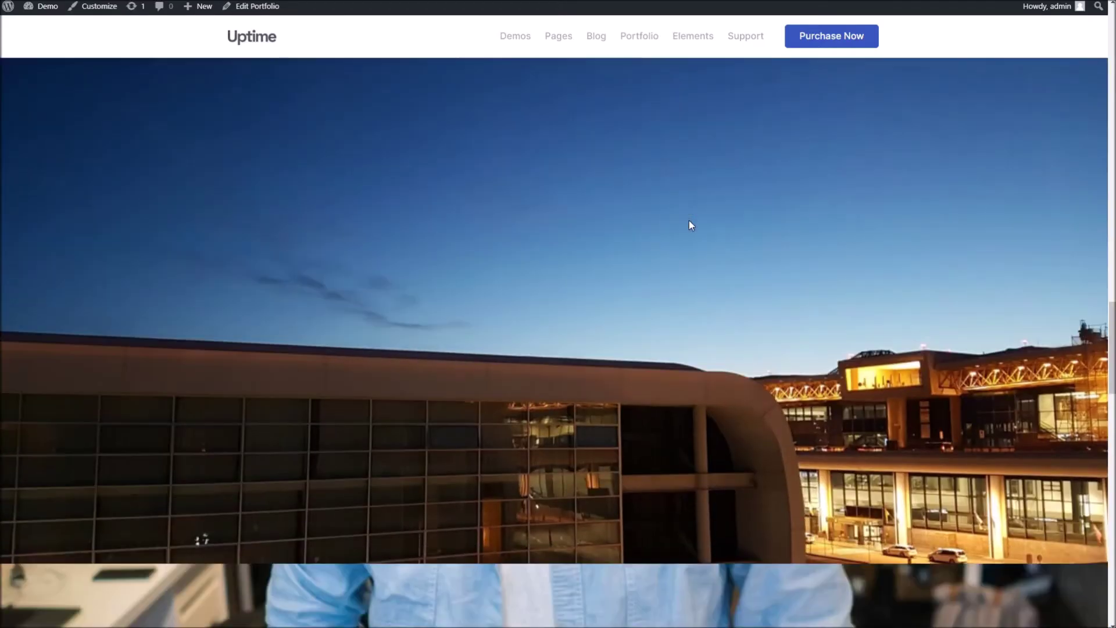
scroll(689, 221, down, 4)
scroll(691, 213, up, 20)
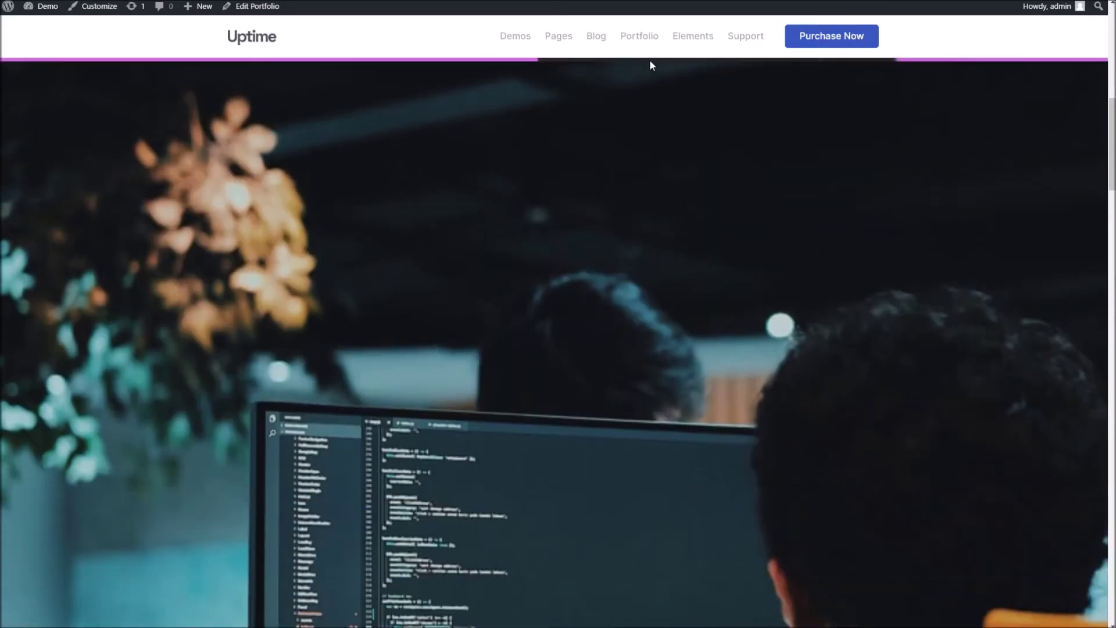
Open a portfolio grid layout page from the site navigation and view Dans Project from its grid
mouse_move(639, 35)
mouse_move(654, 76)
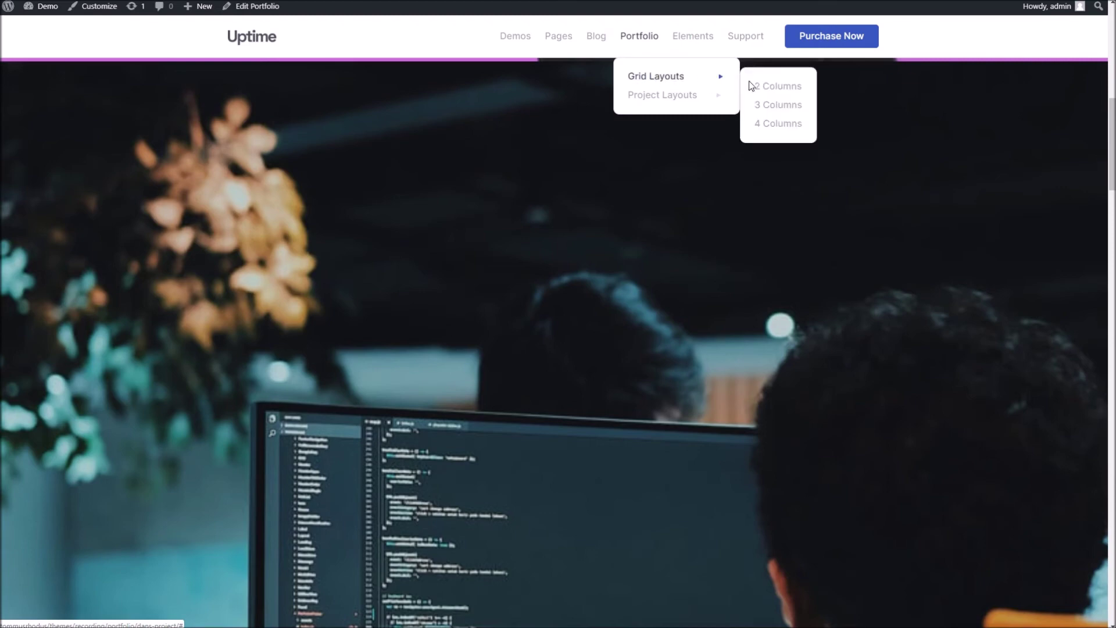
click(785, 130)
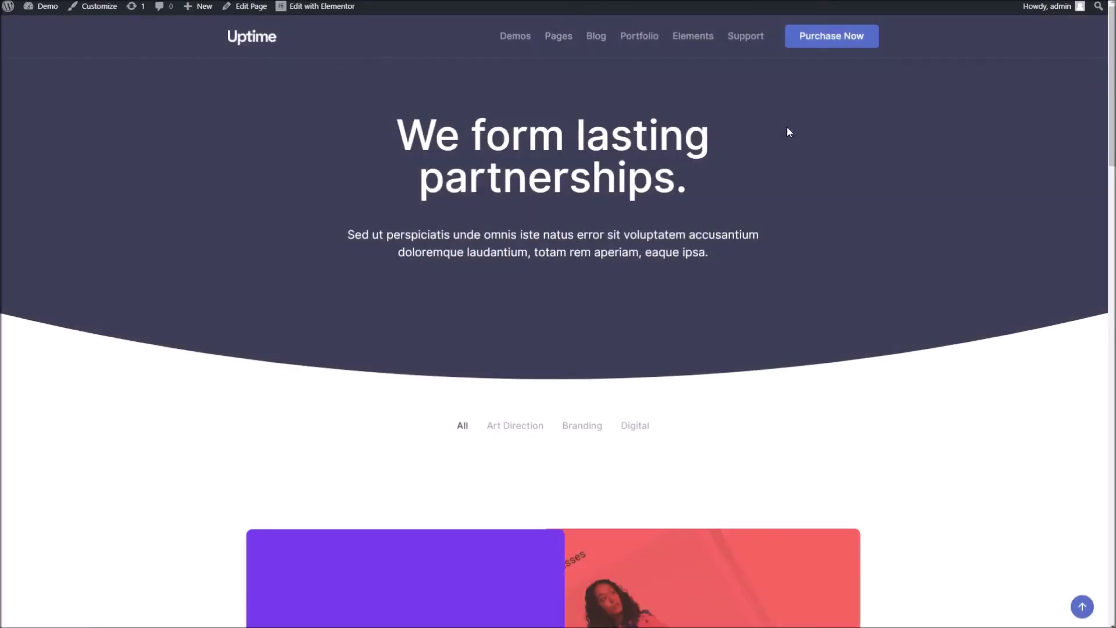
scroll(630, 218, down, 7)
scroll(631, 223, down, 18)
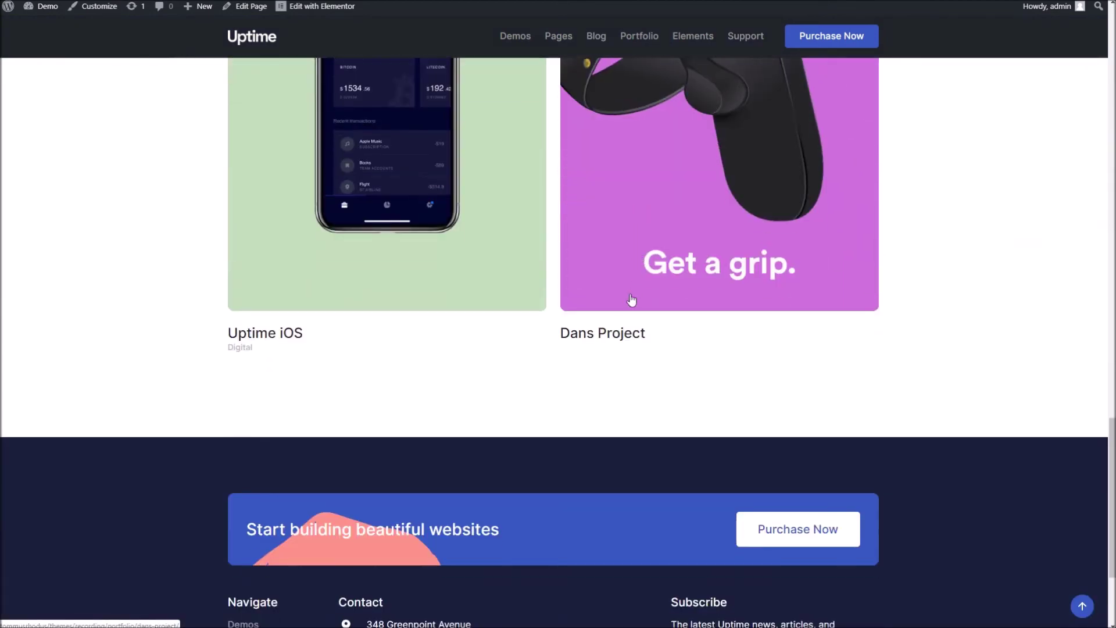
click(564, 336)
scroll(693, 258, down, 8)
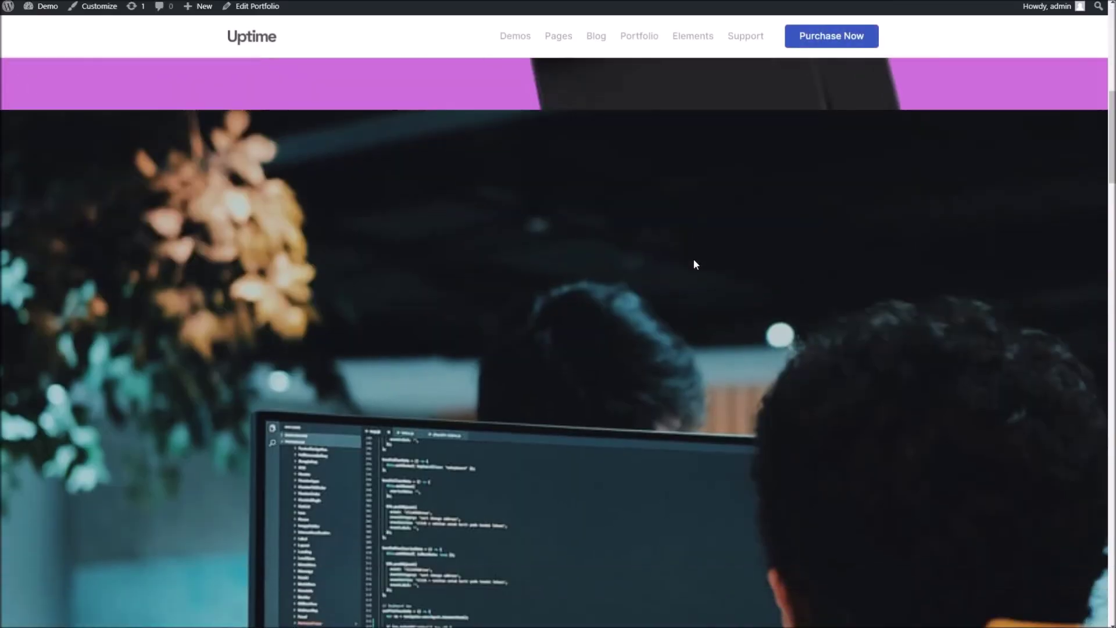
Return to the portfolio grid and compare the category labels under the projects with Dans Project
key(alt+Left)
scroll(444, 349, up, 3)
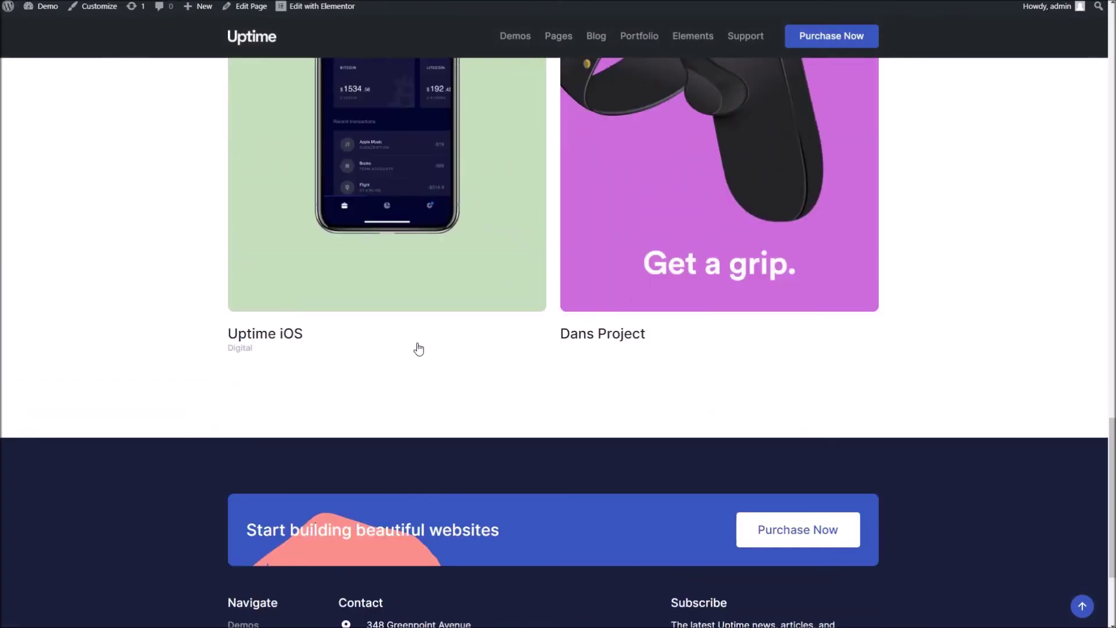
scroll(394, 236, up, 5)
scroll(394, 236, up, 6)
scroll(391, 239, down, 5)
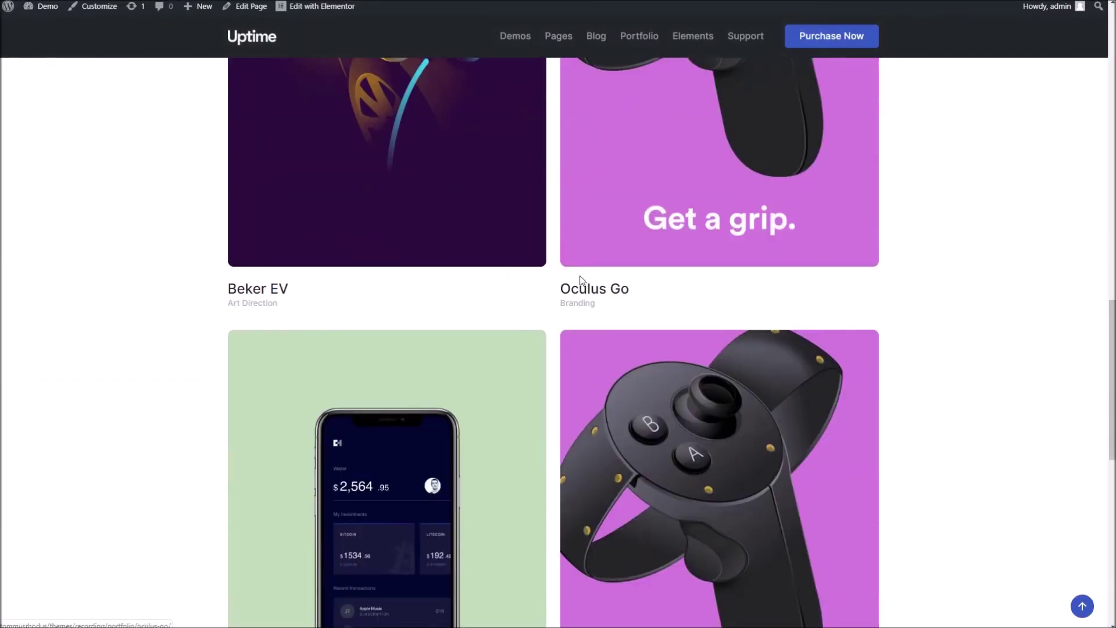
scroll(564, 312, down, 5)
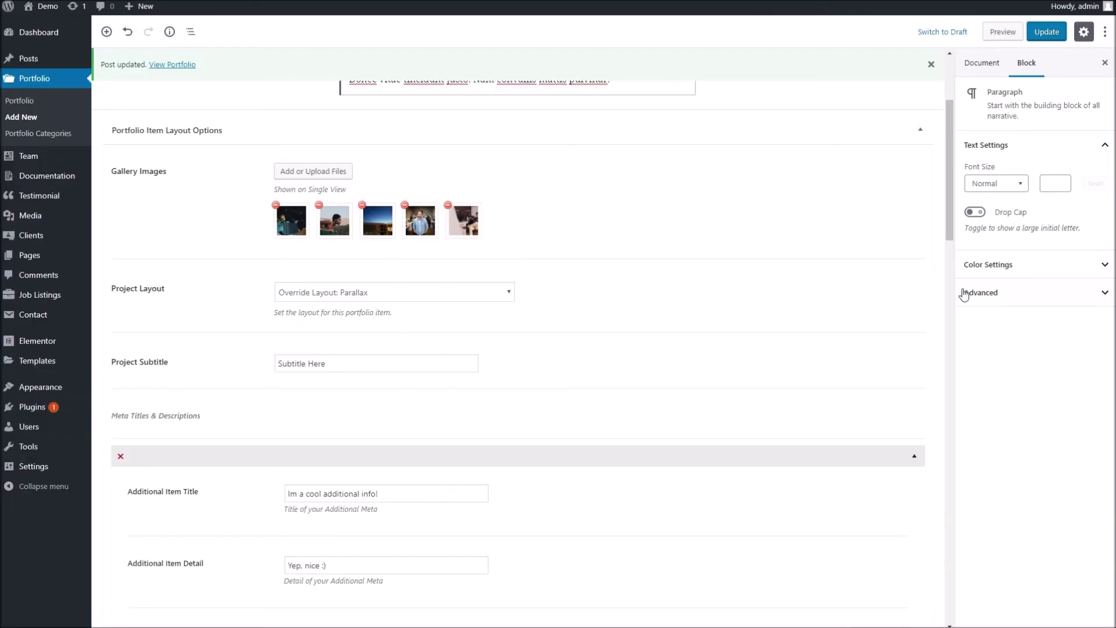
Add a new portfolio category named My Stuff to the portfolio item and update the item
click(976, 64)
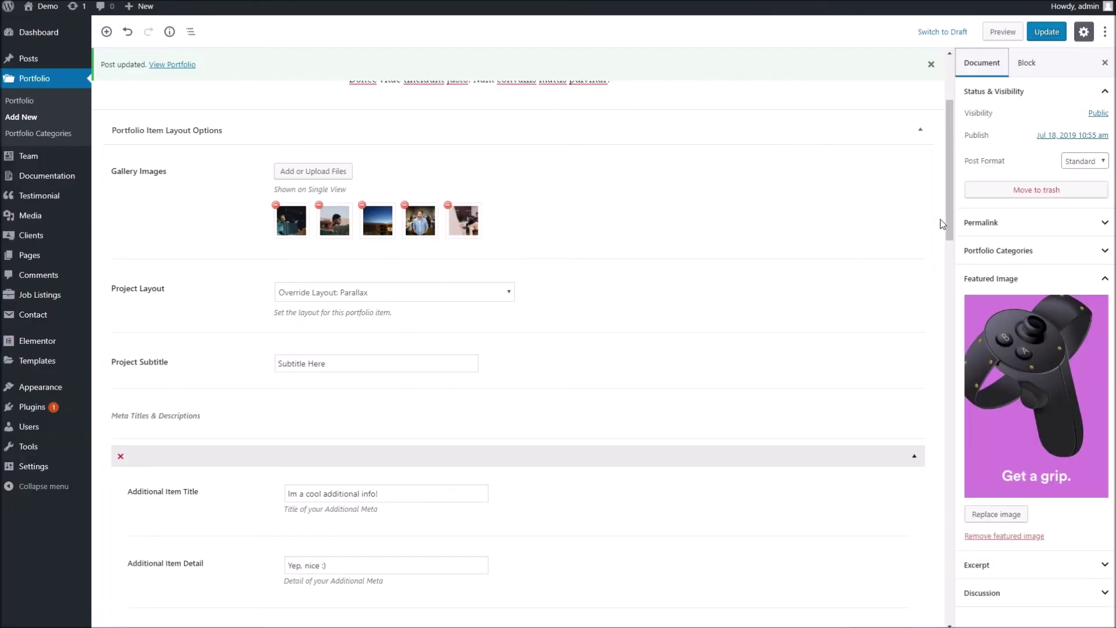
click(998, 251)
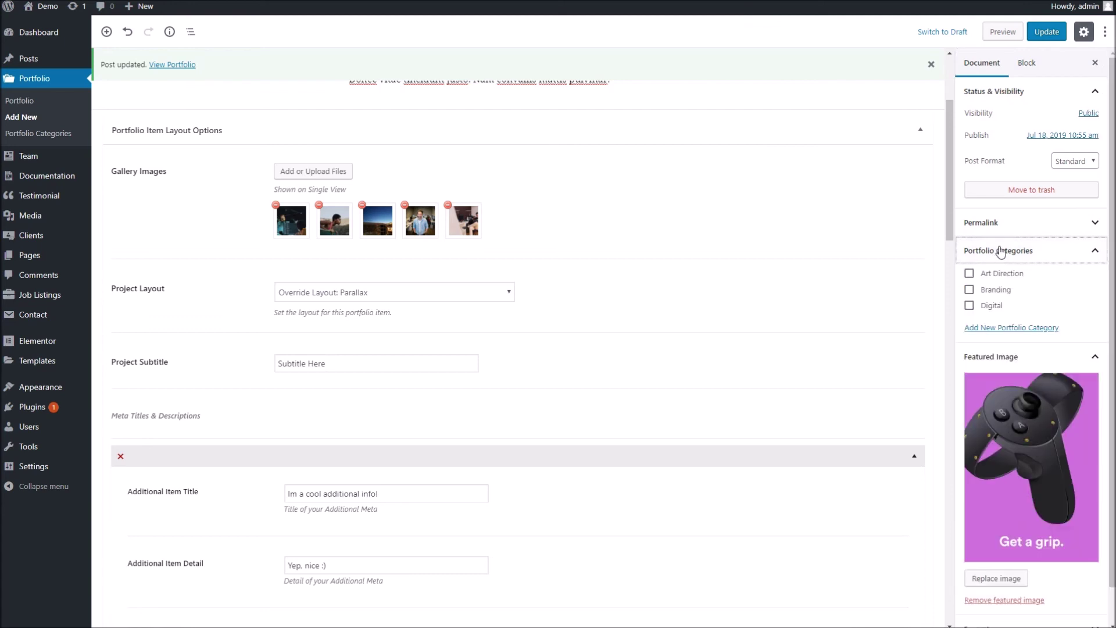
click(998, 328)
click(1006, 326)
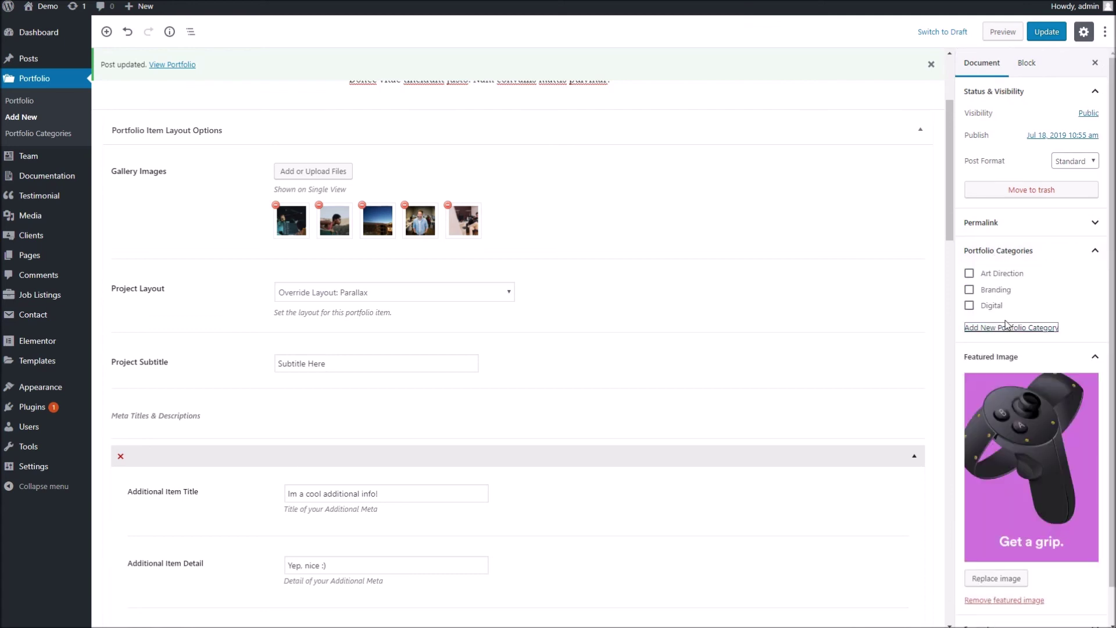
click(1021, 329)
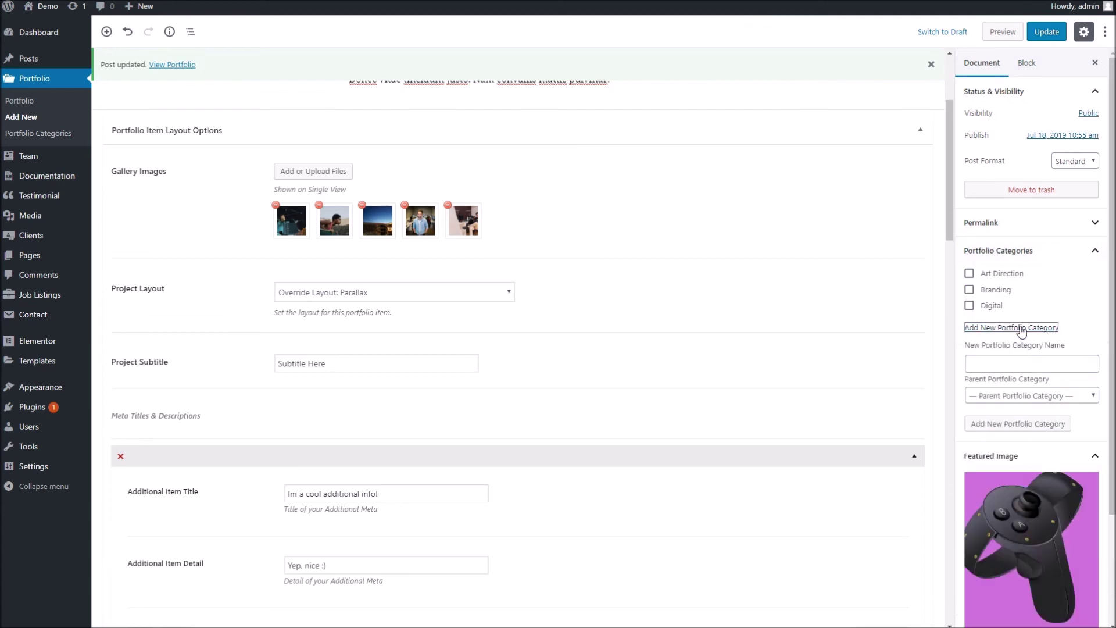
click(1000, 366)
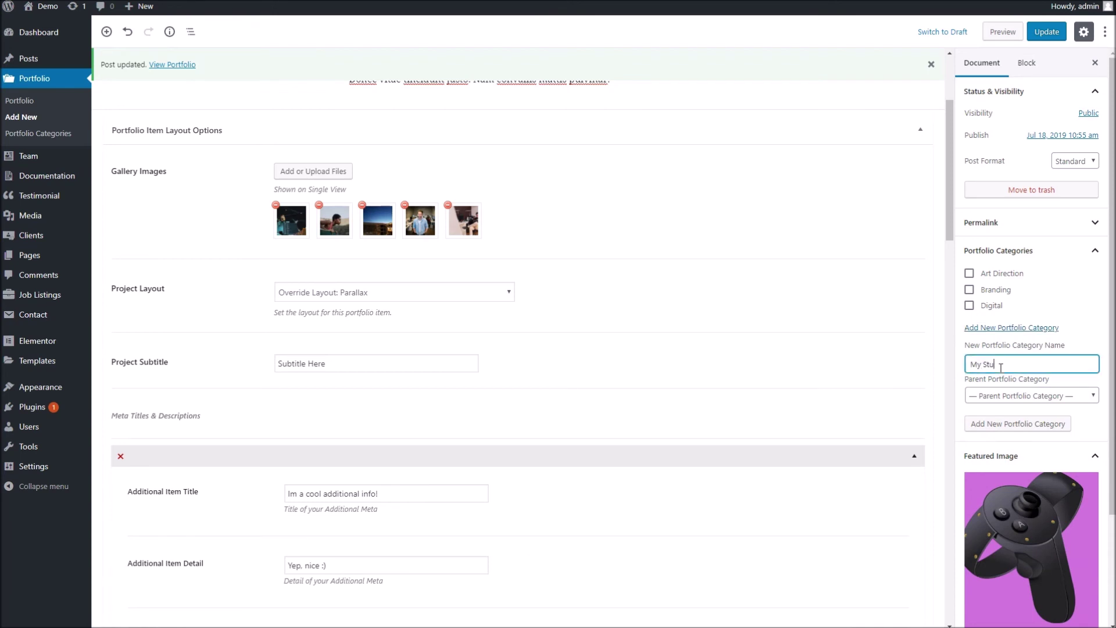
click(1015, 424)
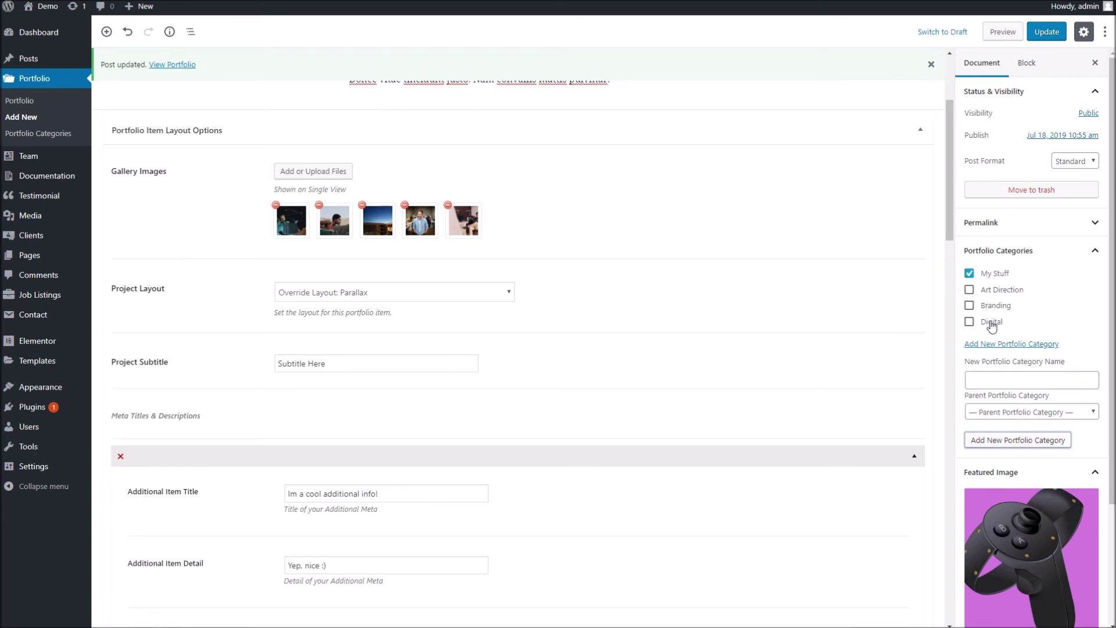
click(1046, 31)
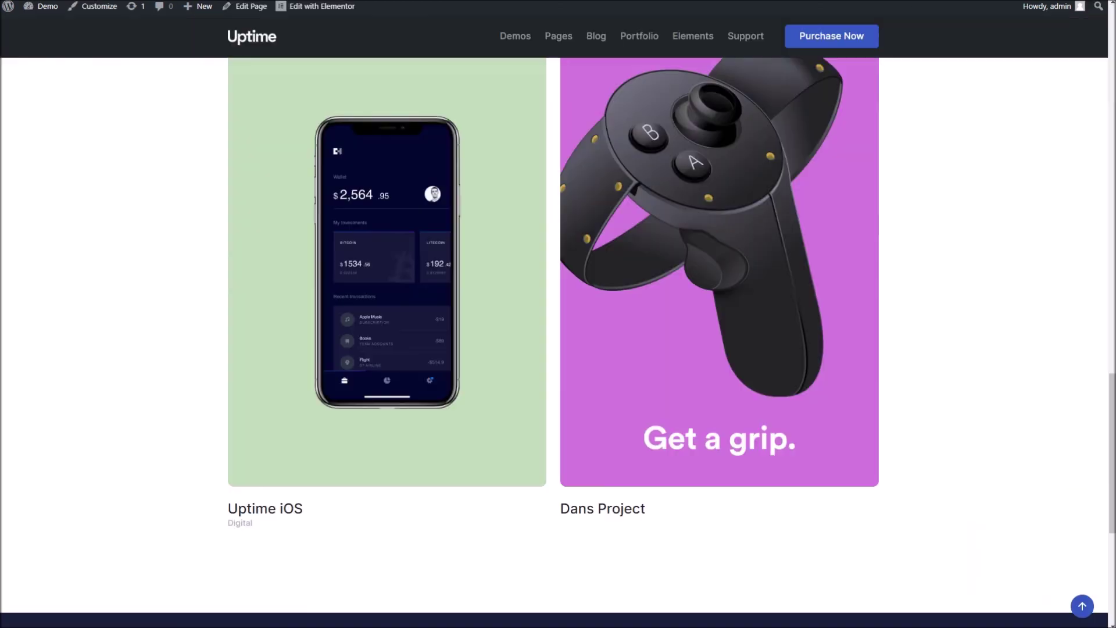
Reload the portfolio grid to check the project's category label, and open Dans Project to review its parallax page
right_click(831, 0)
click(850, 0)
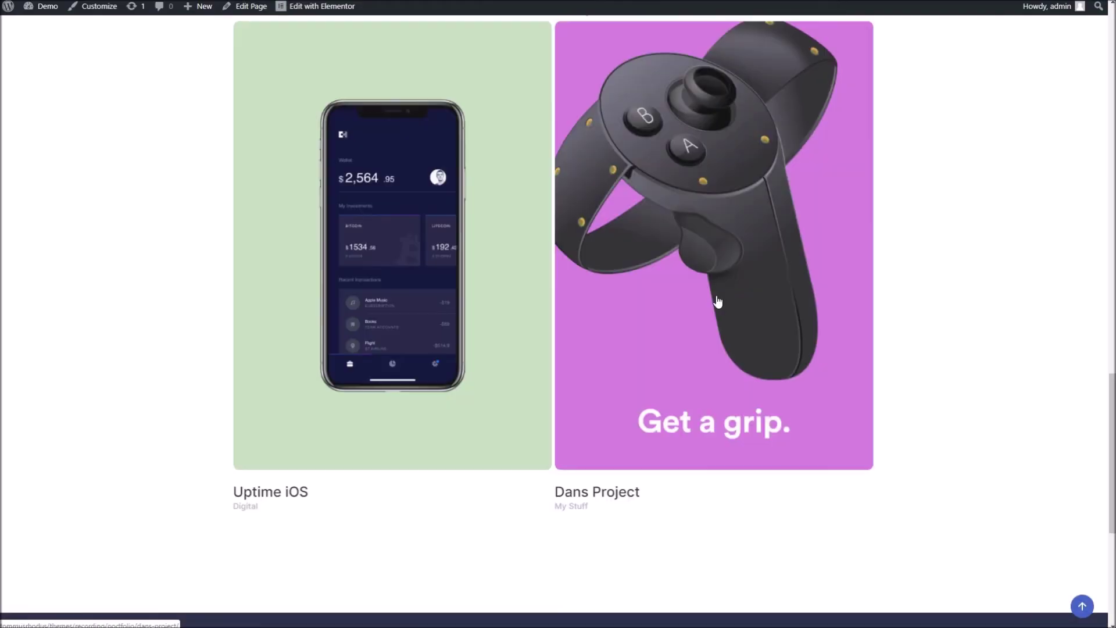
click(632, 529)
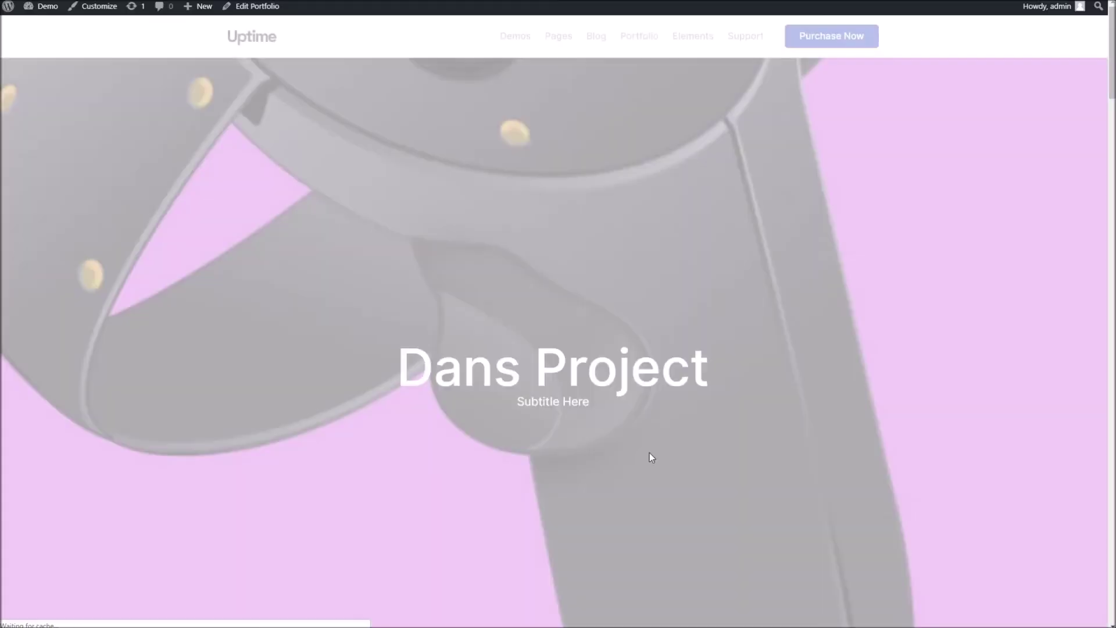
scroll(640, 338, down, 8)
scroll(641, 339, up, 8)
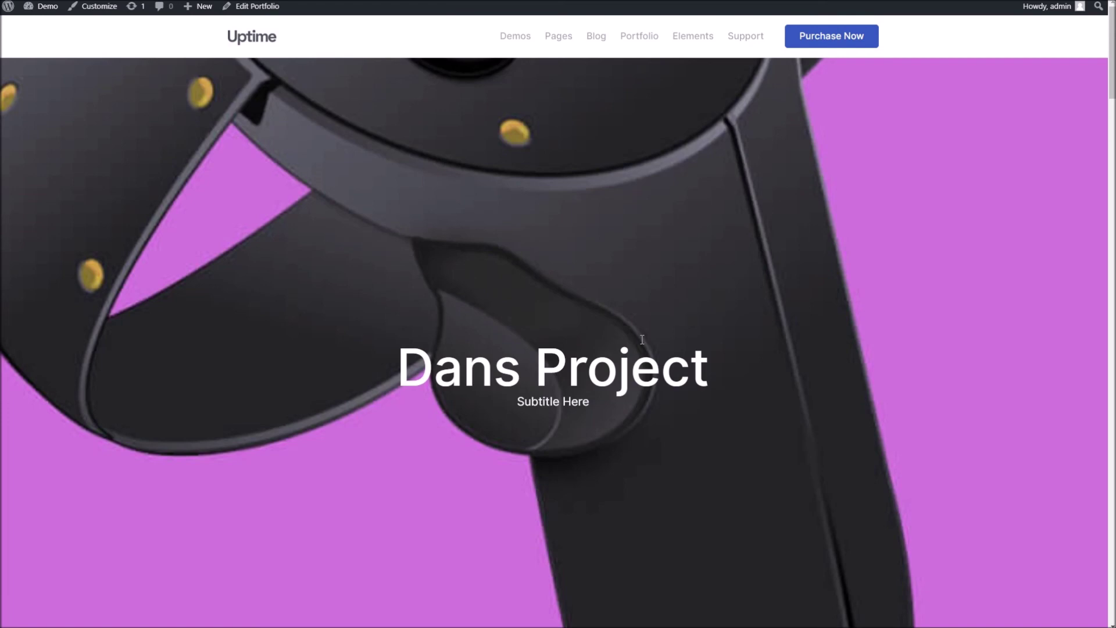
scroll(515, 235, down, 8)
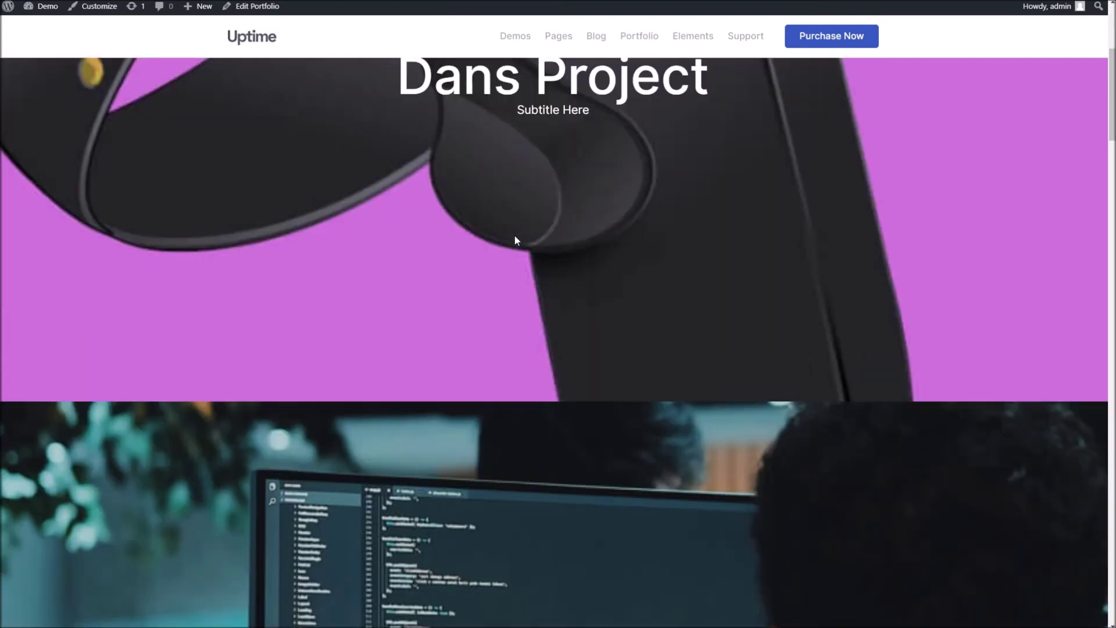
scroll(516, 242, up, 8)
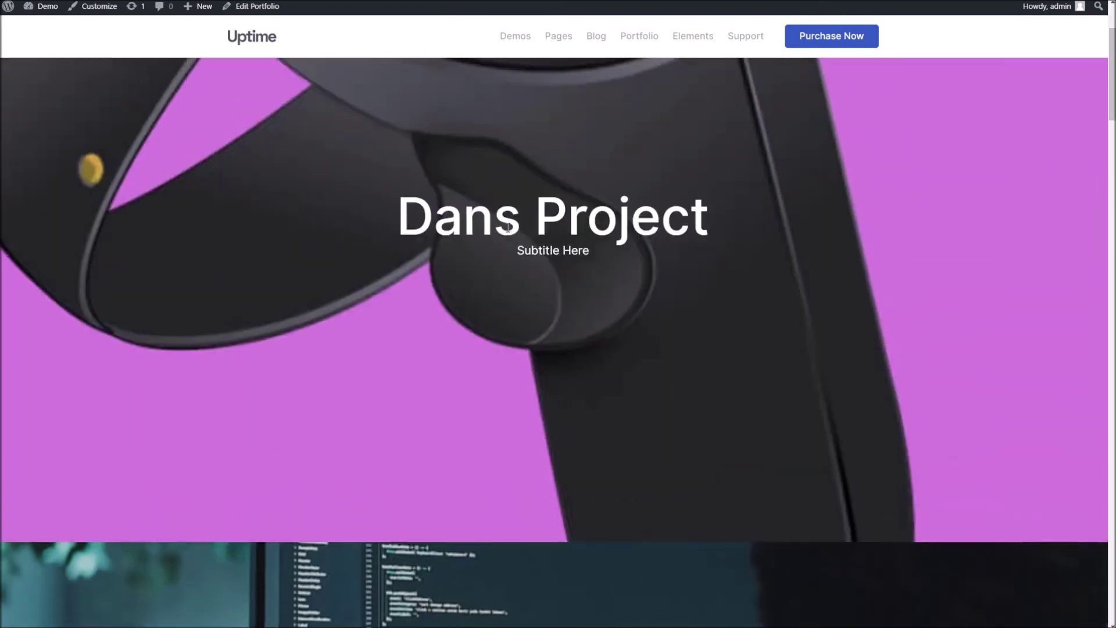